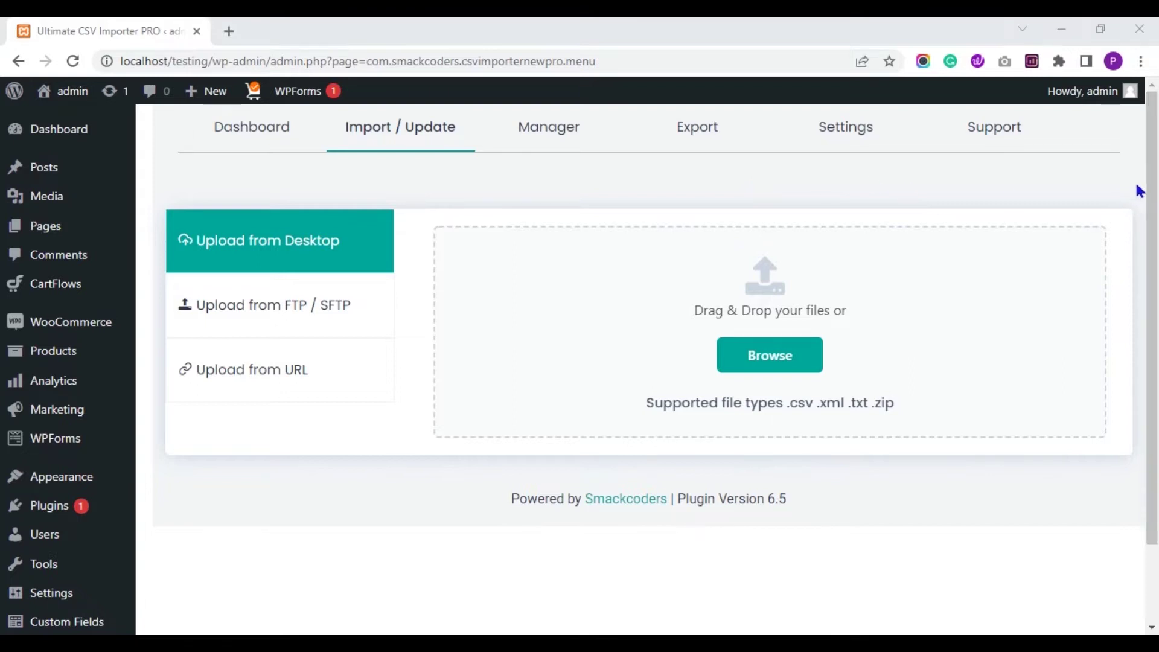
Open the "User Meta fields" group for editing in the site's custom fields.
scroll(1151, 187, down, 2)
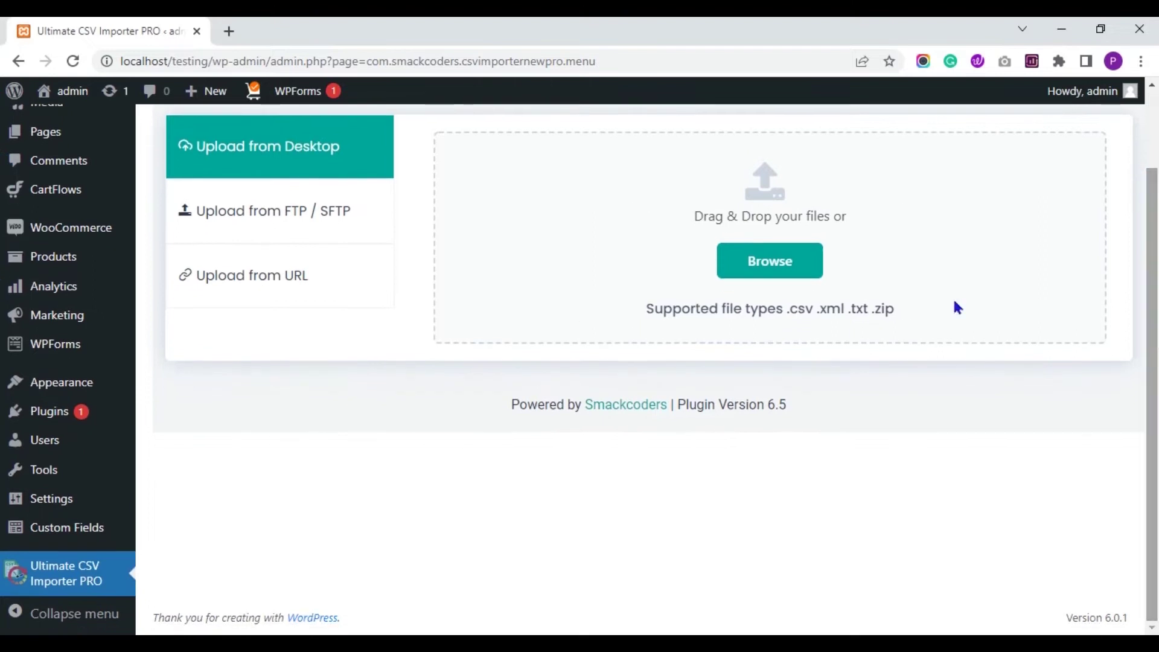
click(102, 539)
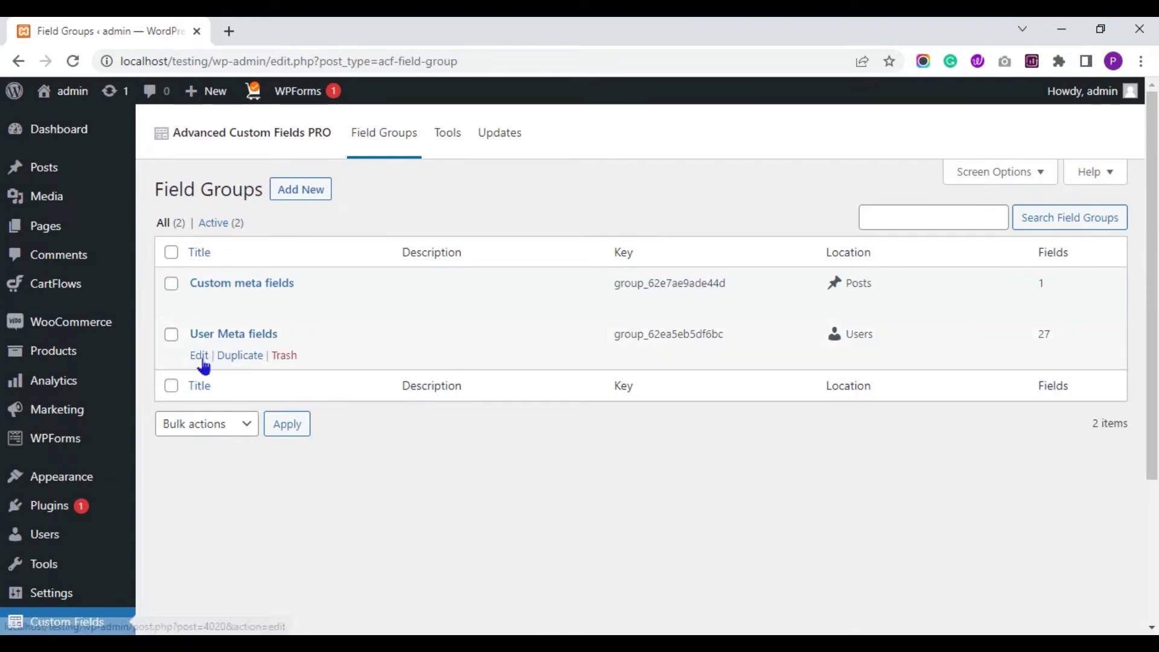
click(202, 355)
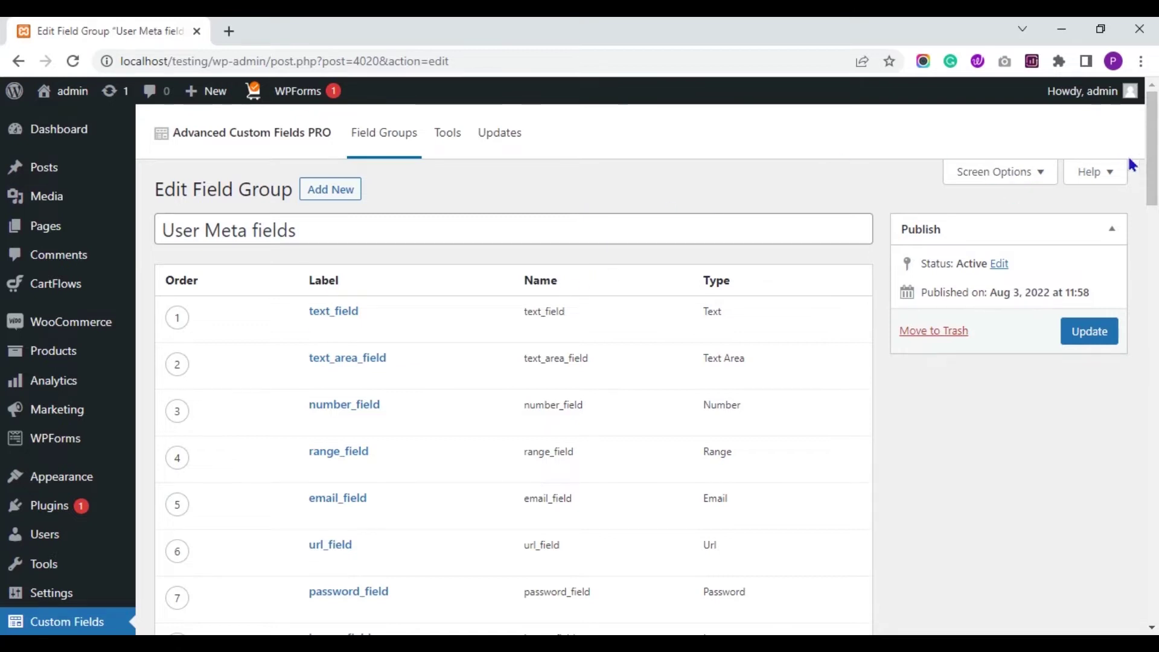
Review the User Meta fields group's field list, from text_field to gallery_field, and its location rule.
scroll(3, 175, down, 1)
scroll(3, 180, down, 2)
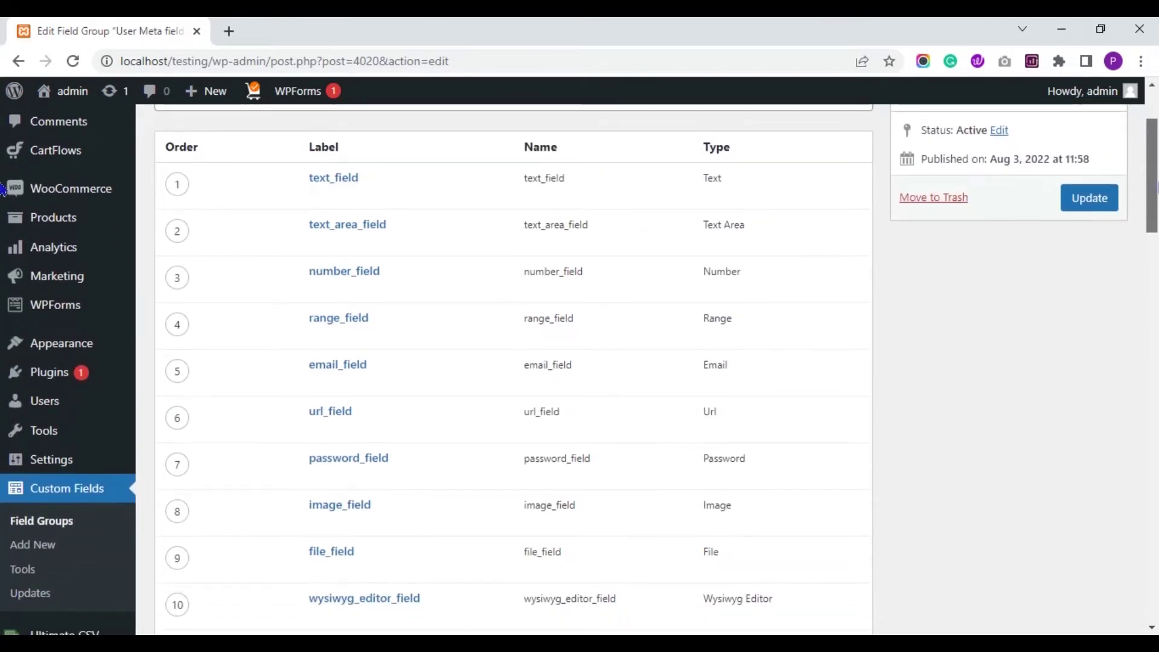
scroll(3, 212, down, 5)
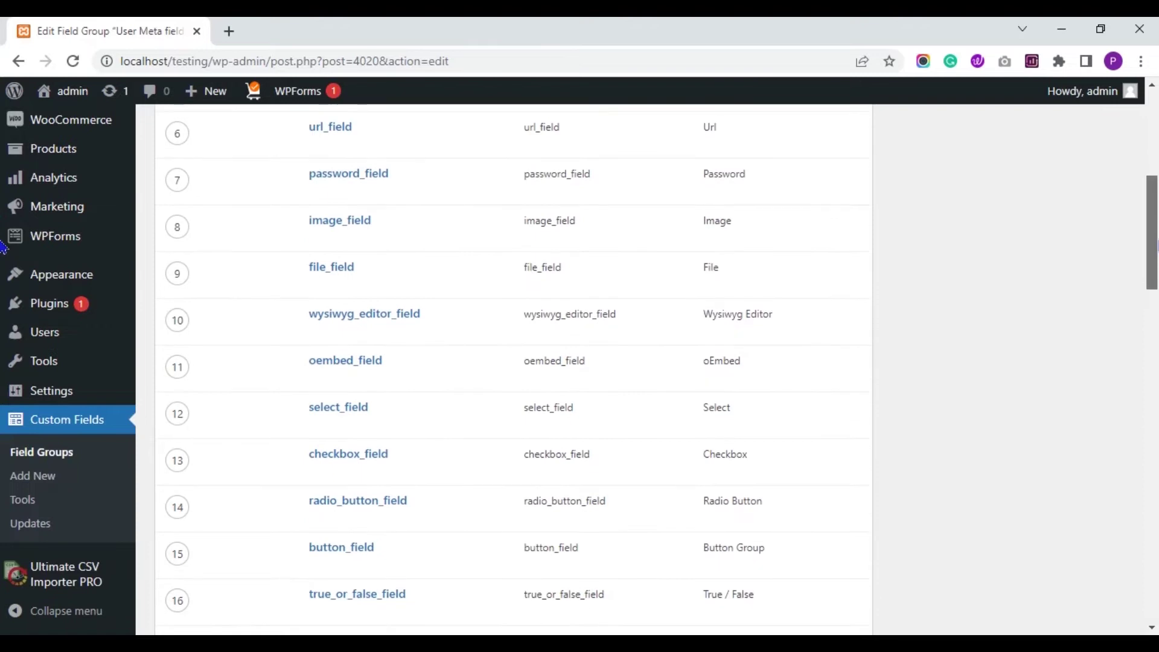
scroll(3, 290, down, 7)
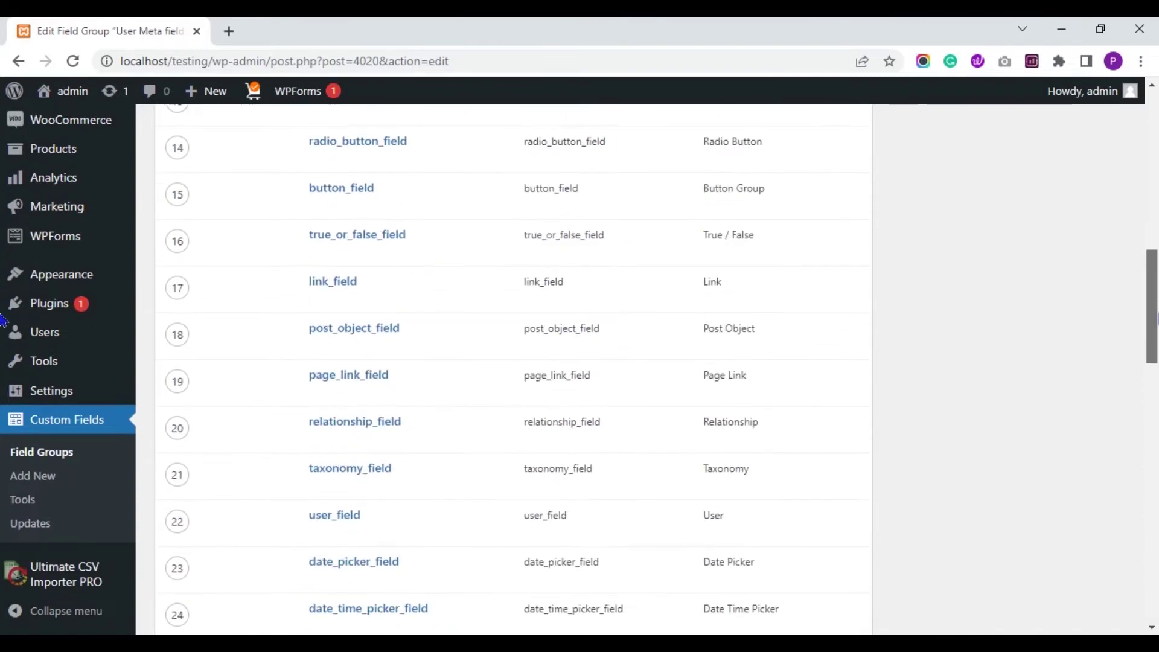
scroll(3, 389, down, 4)
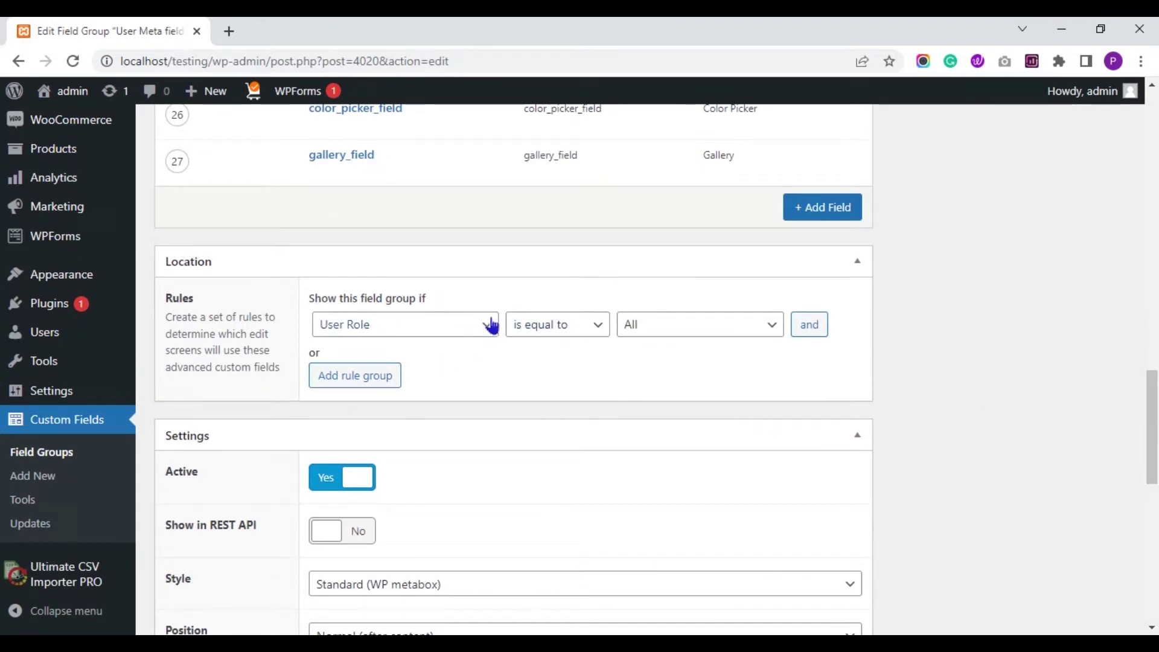
drag(1152, 417, 1154, 270)
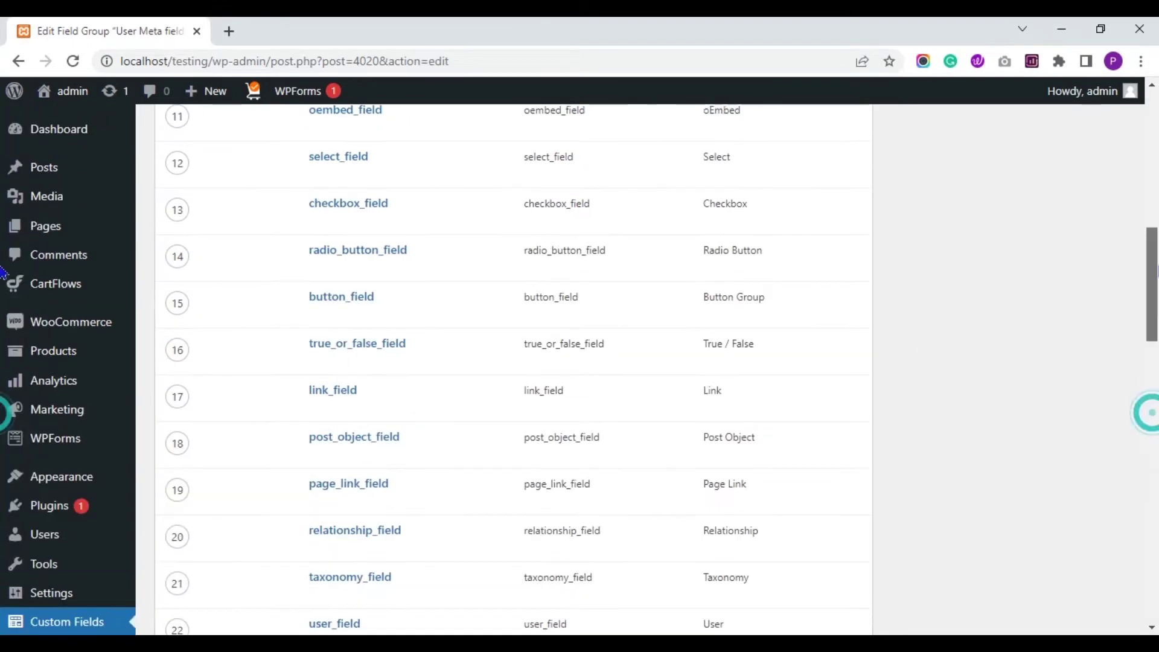
scroll(3, 272, up, 9)
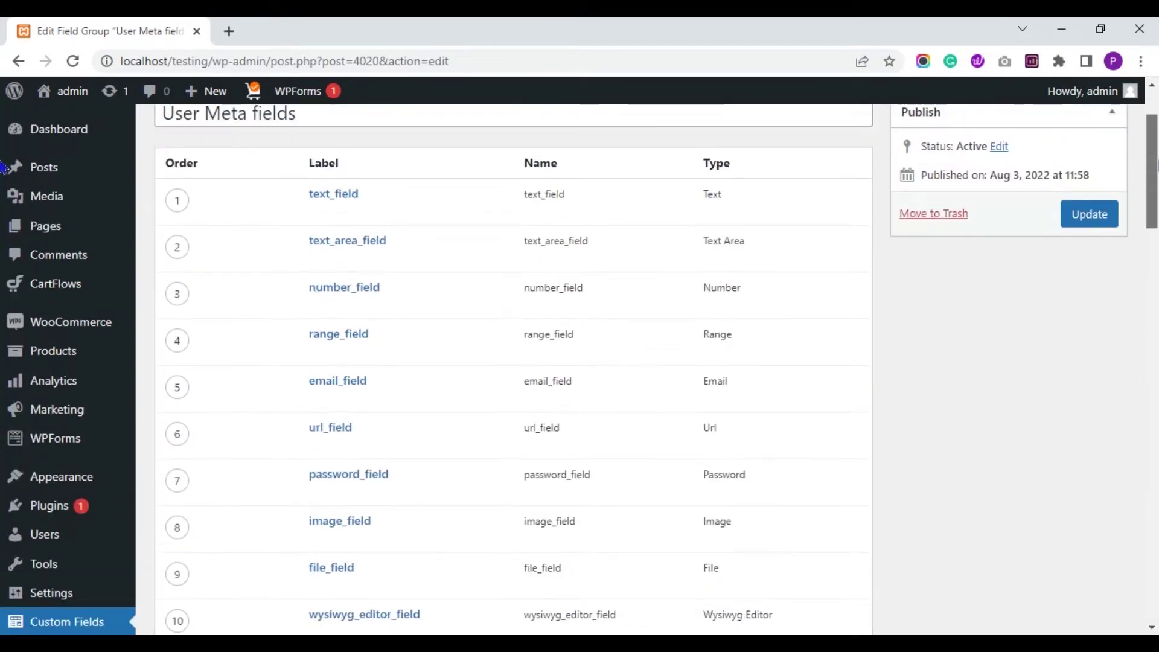
Open the Add New User form and review its User Meta fields down to gallery_field.
click(77, 545)
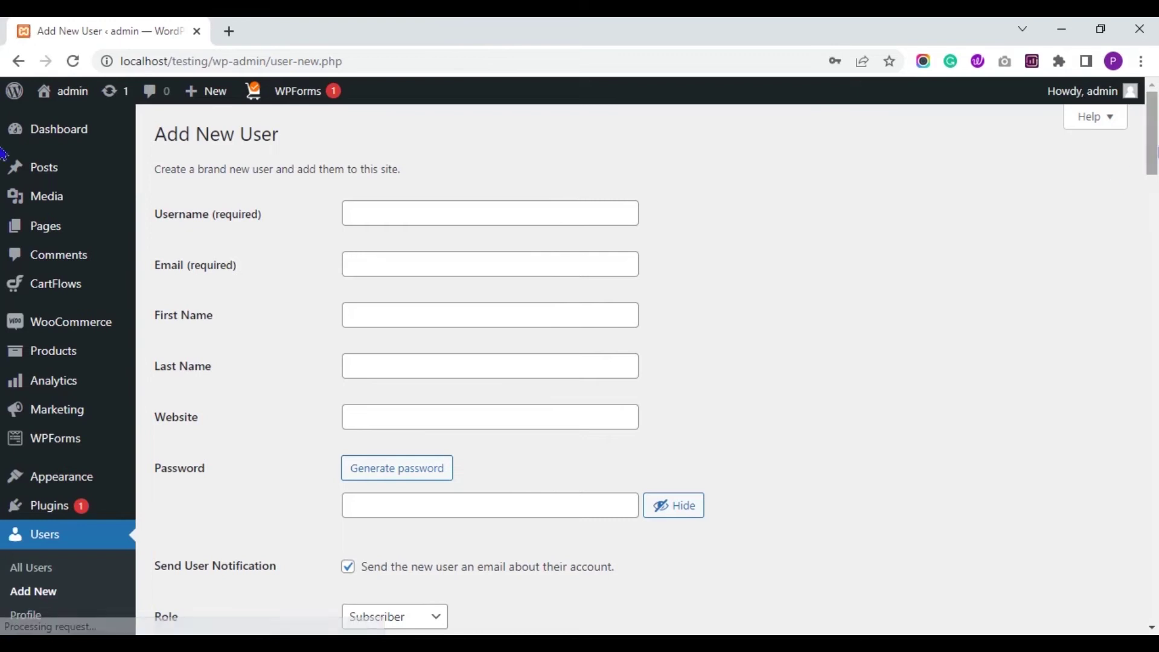
scroll(3, 212, down, 6)
scroll(3, 213, down, 1)
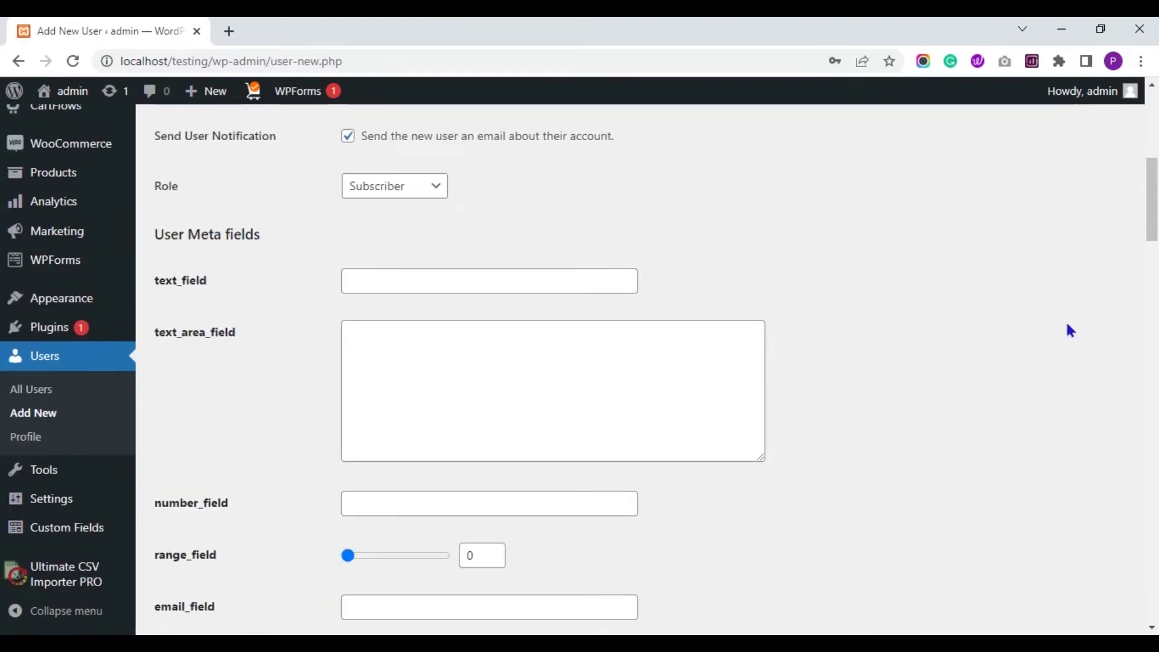
drag(1150, 224, 1153, 602)
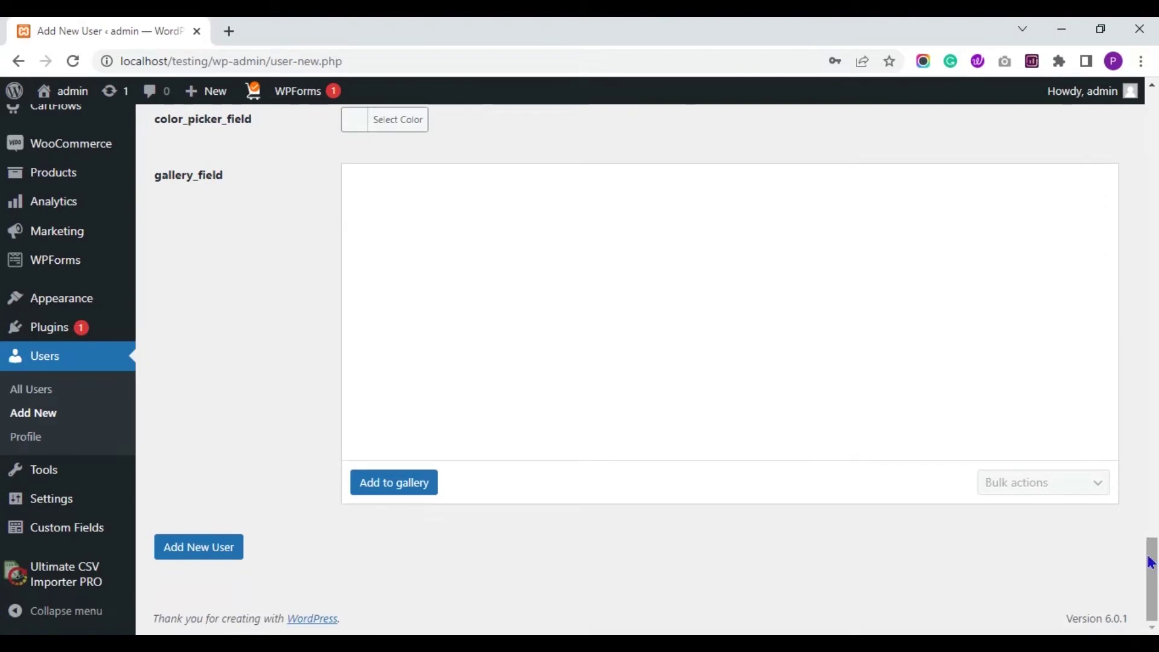
drag(1150, 563, 1150, 116)
click(912, 250)
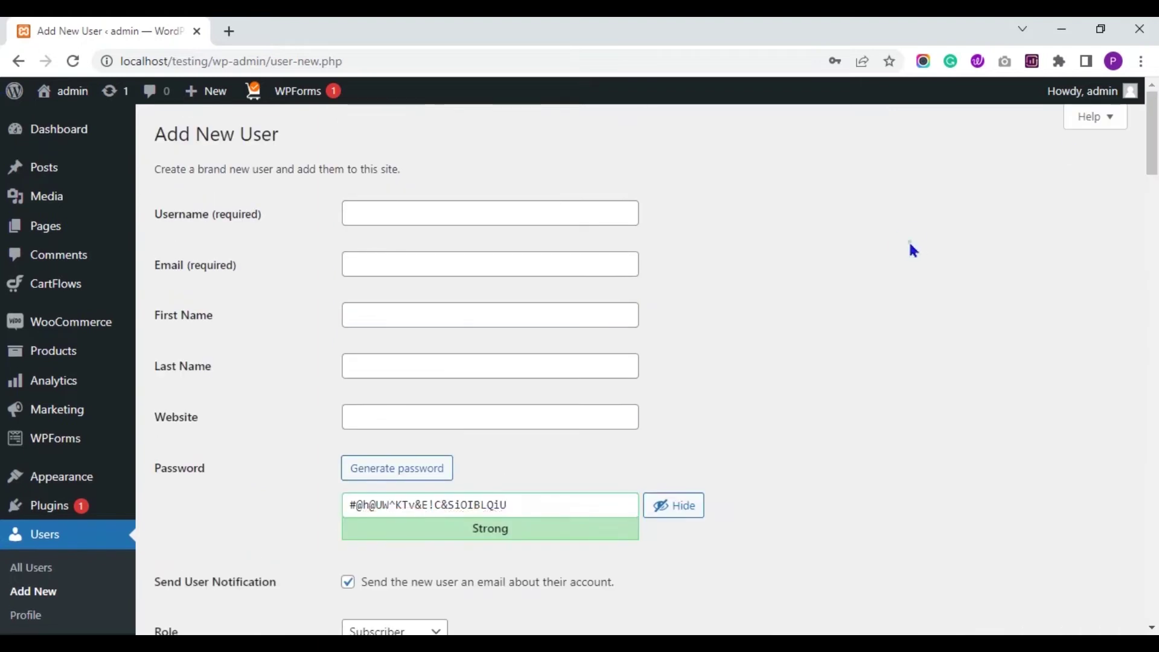
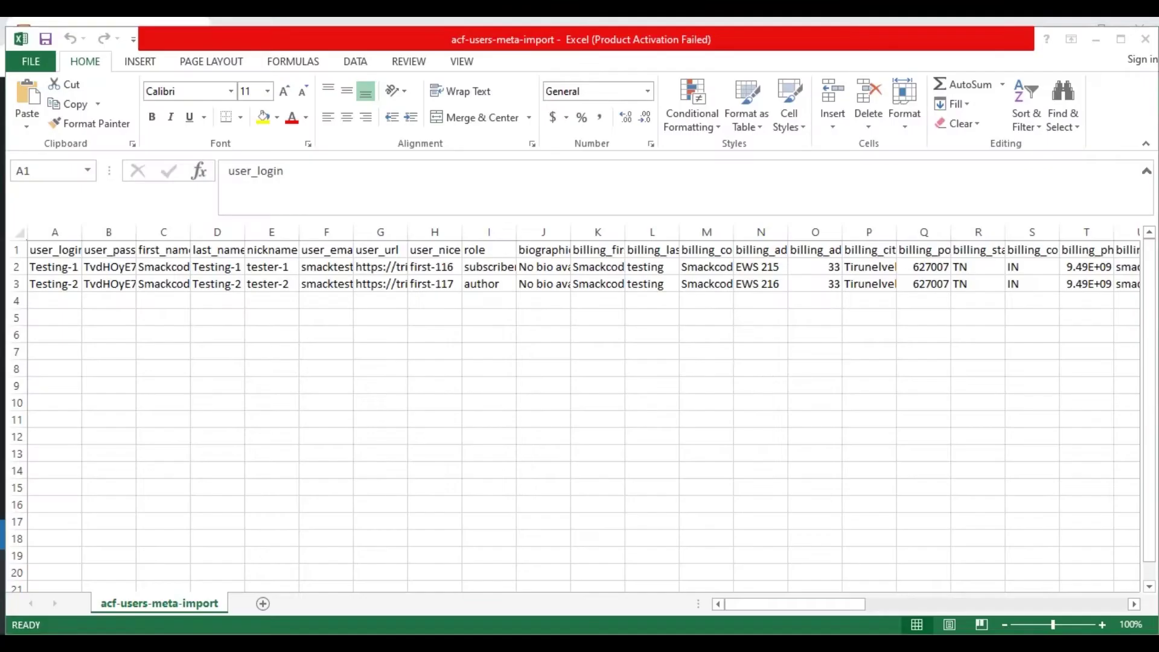
Switch to the acf-users-meta-import spreadsheet in Excel and inspect the user_login and user_pass columns, header and first record.
click(729, 632)
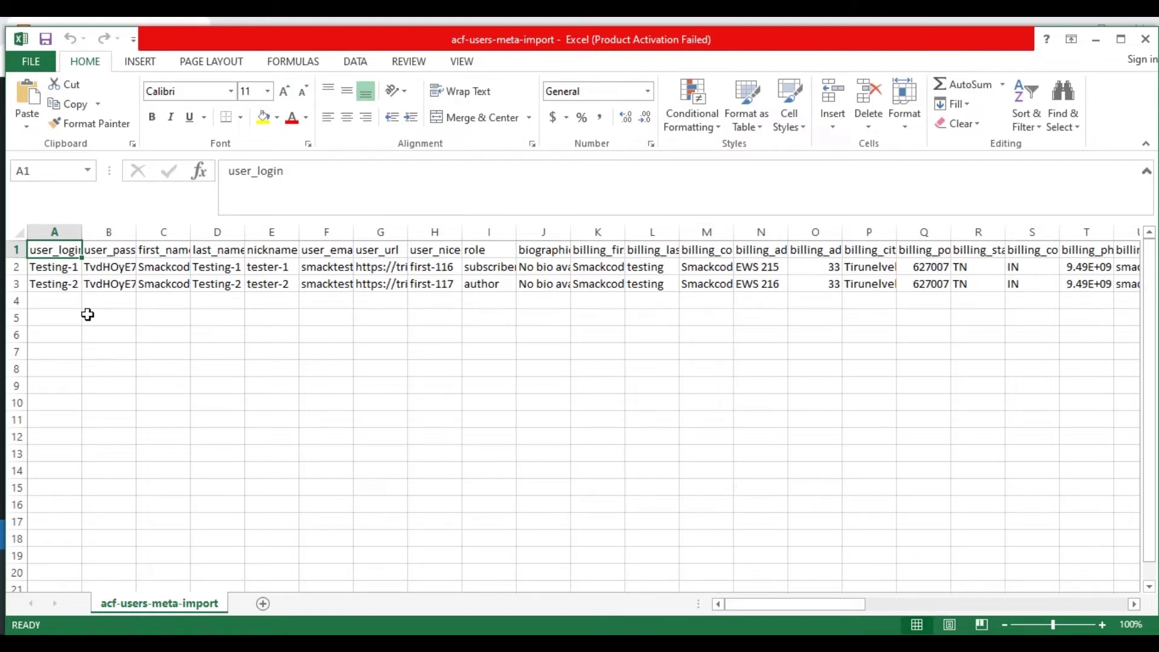
key(Down)
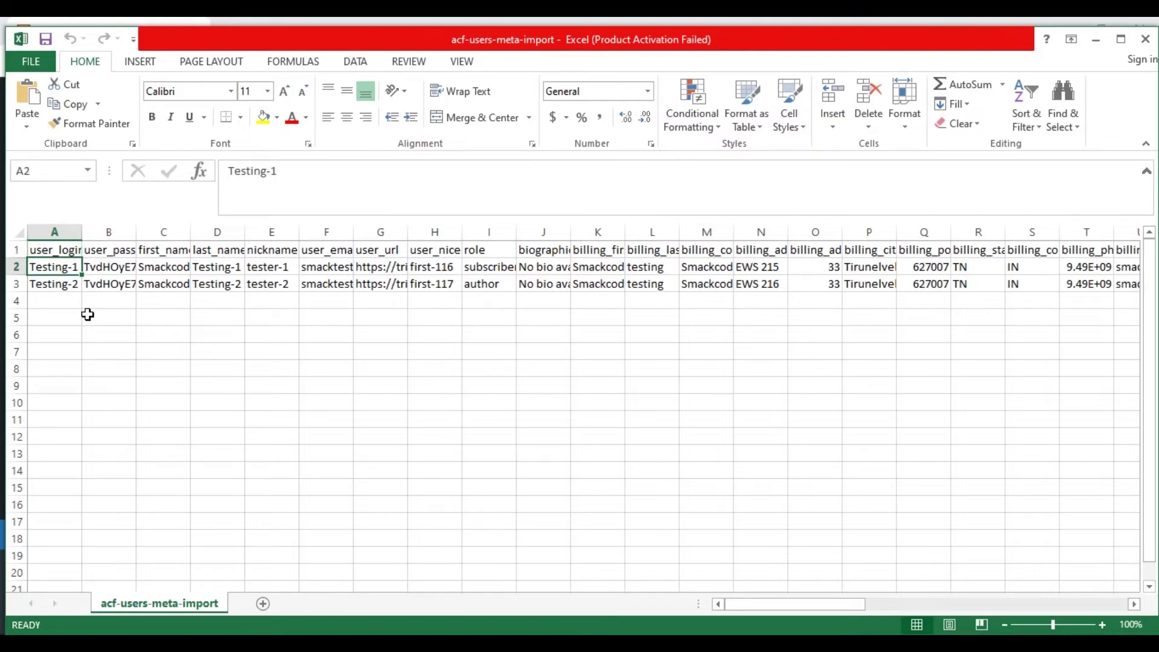
key(Up)
key(Down)
key(Up)
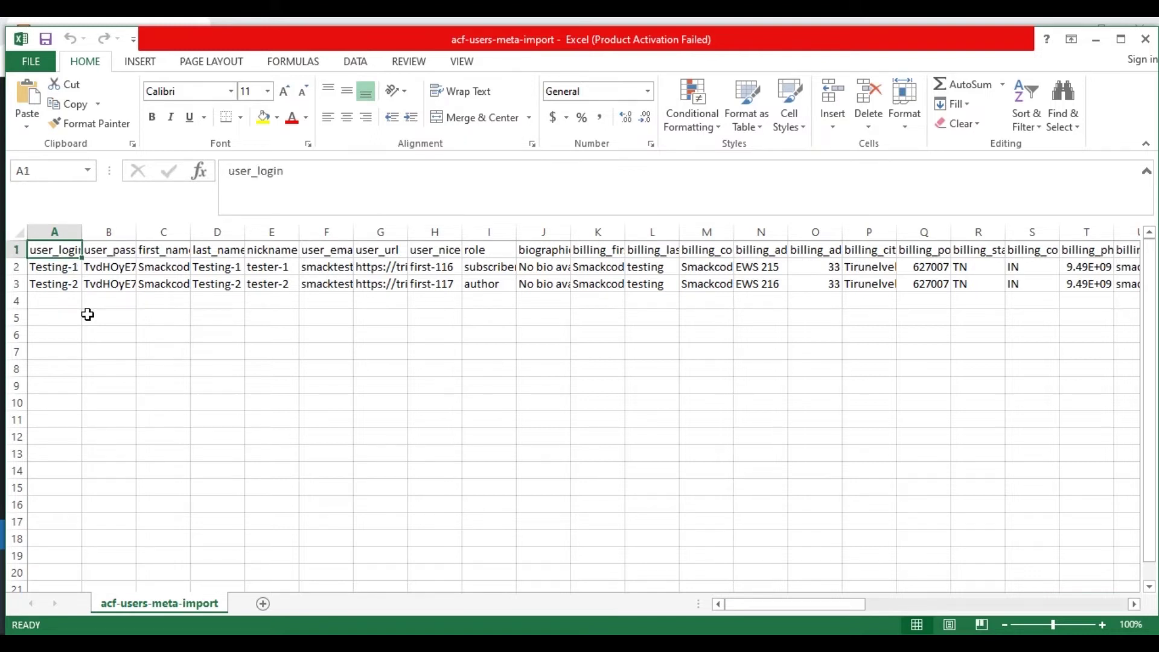
key(Right)
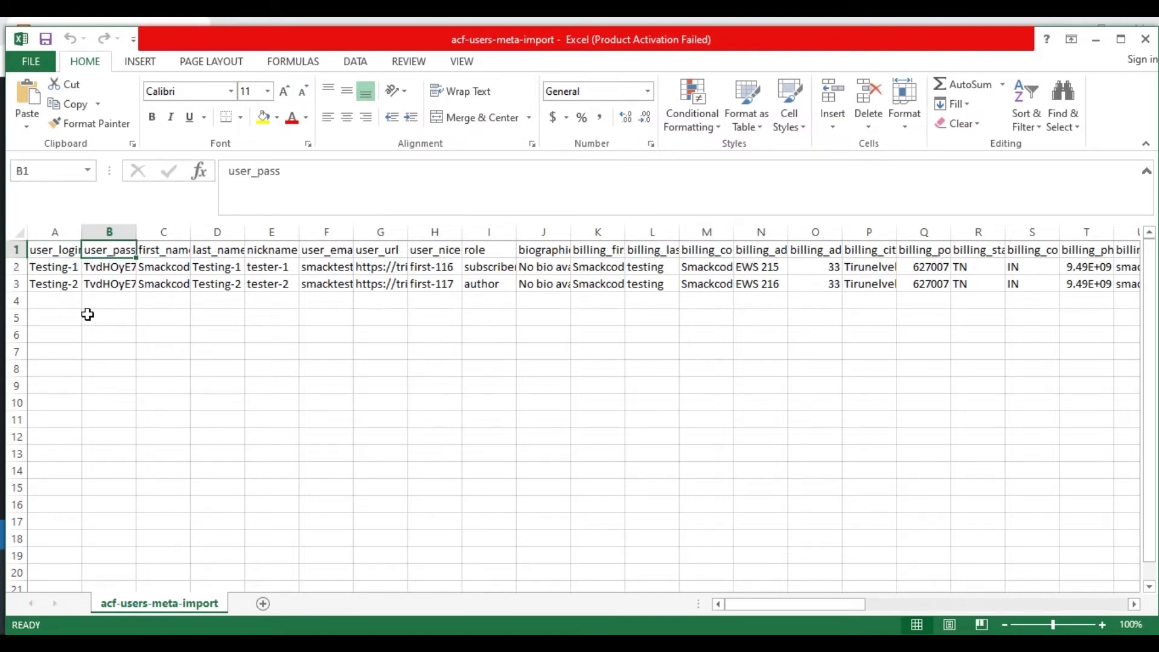
key(Down)
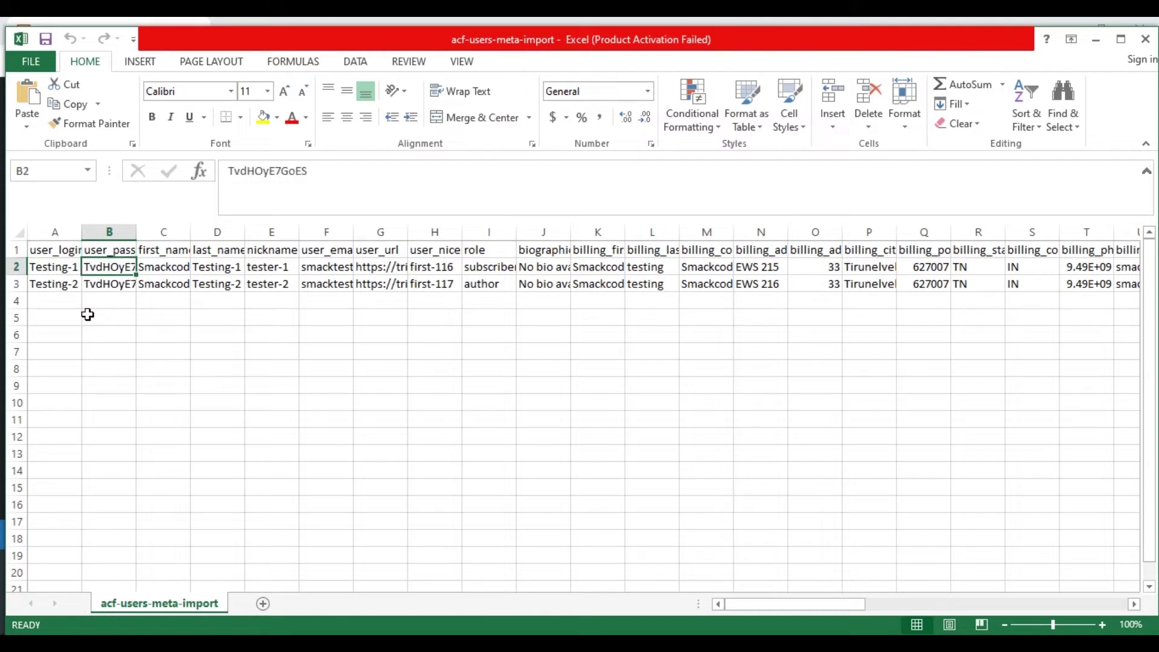
key(Up)
Inspect the header and first record of the first_name, last_name and nickname columns.
key(Right)
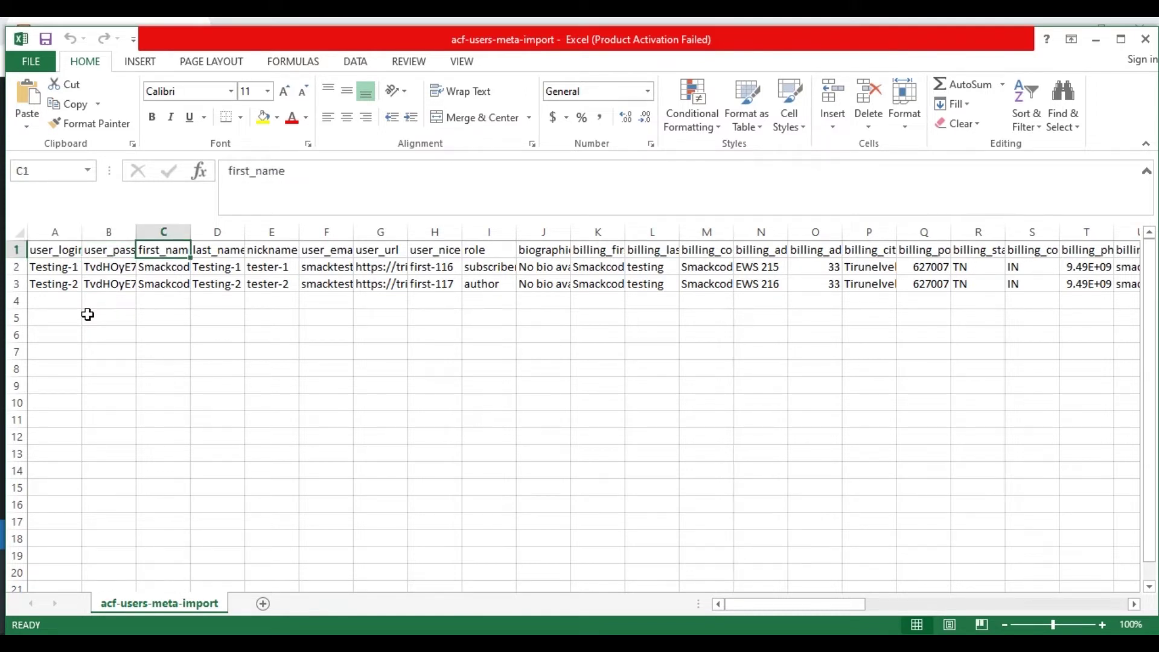
key(Down)
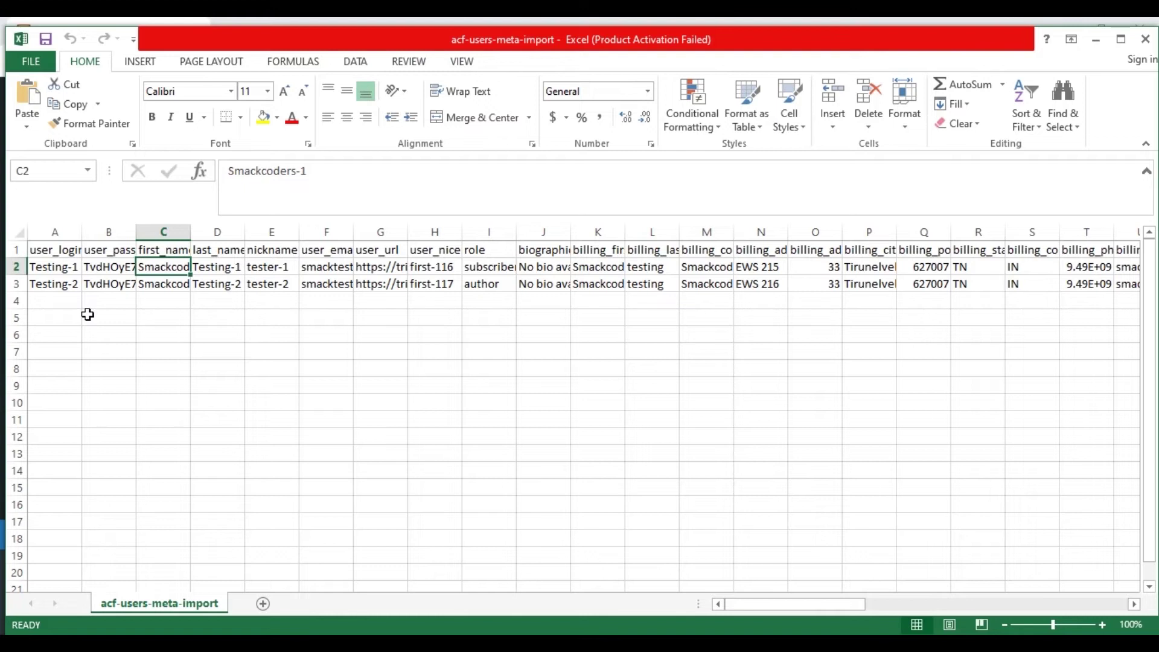
key(Up)
key(Right)
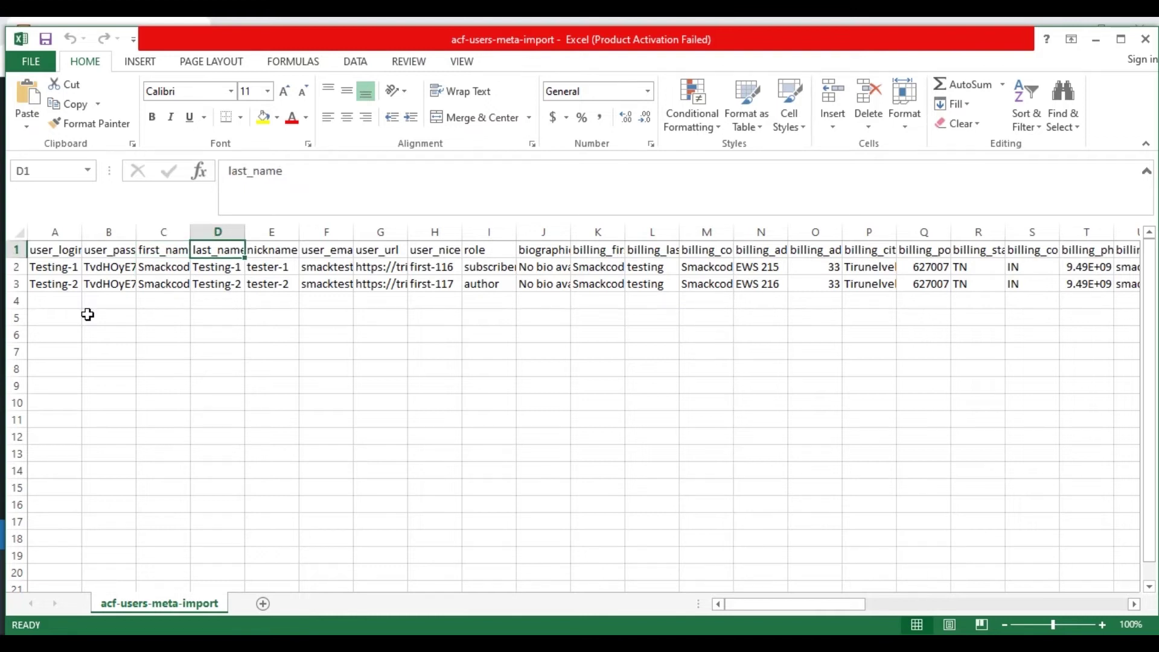
key(Right)
key(Left)
key(Down)
key(Up)
key(Right)
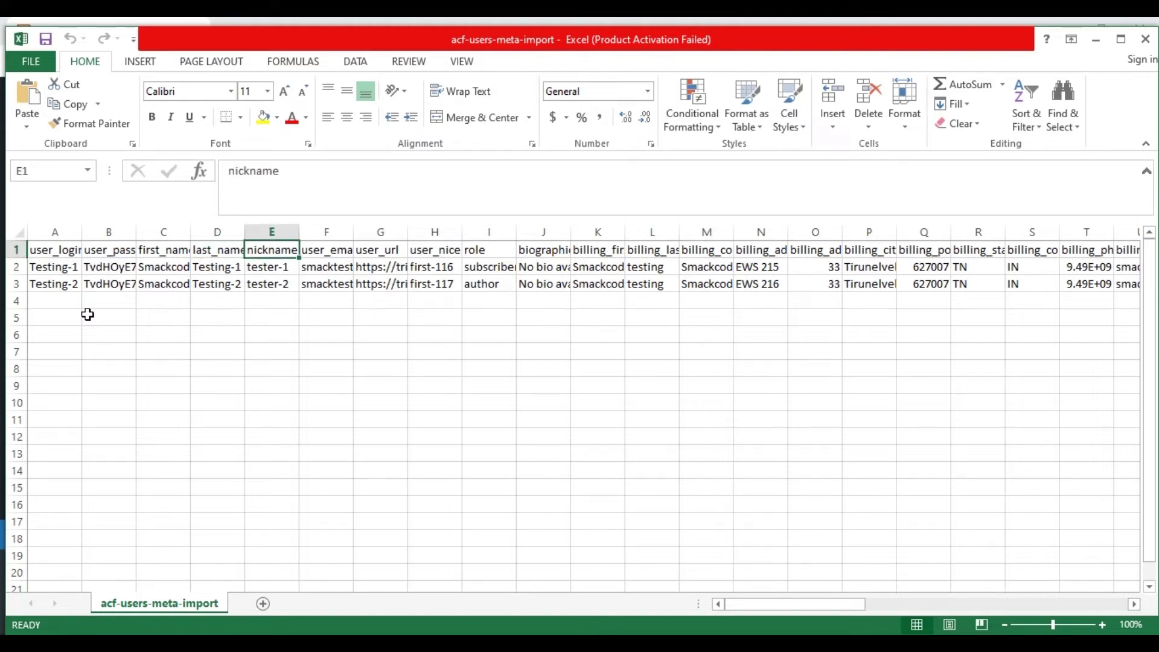
key(Down)
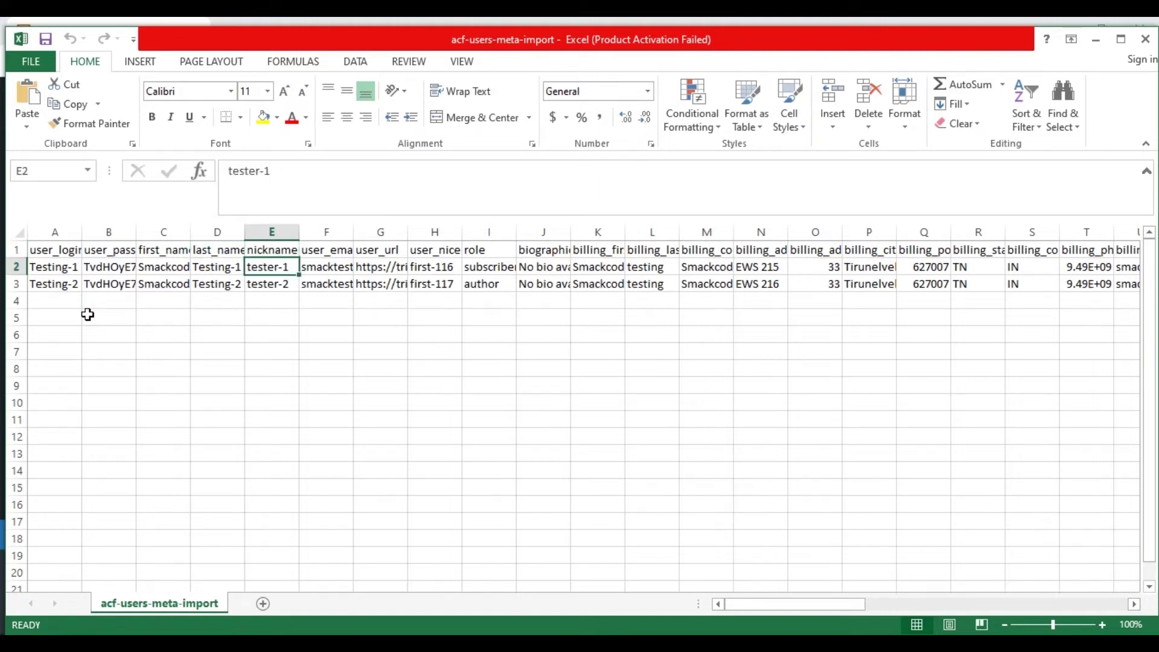
key(Up)
Inspect the header and first record of the user_email and user_url columns.
key(Right)
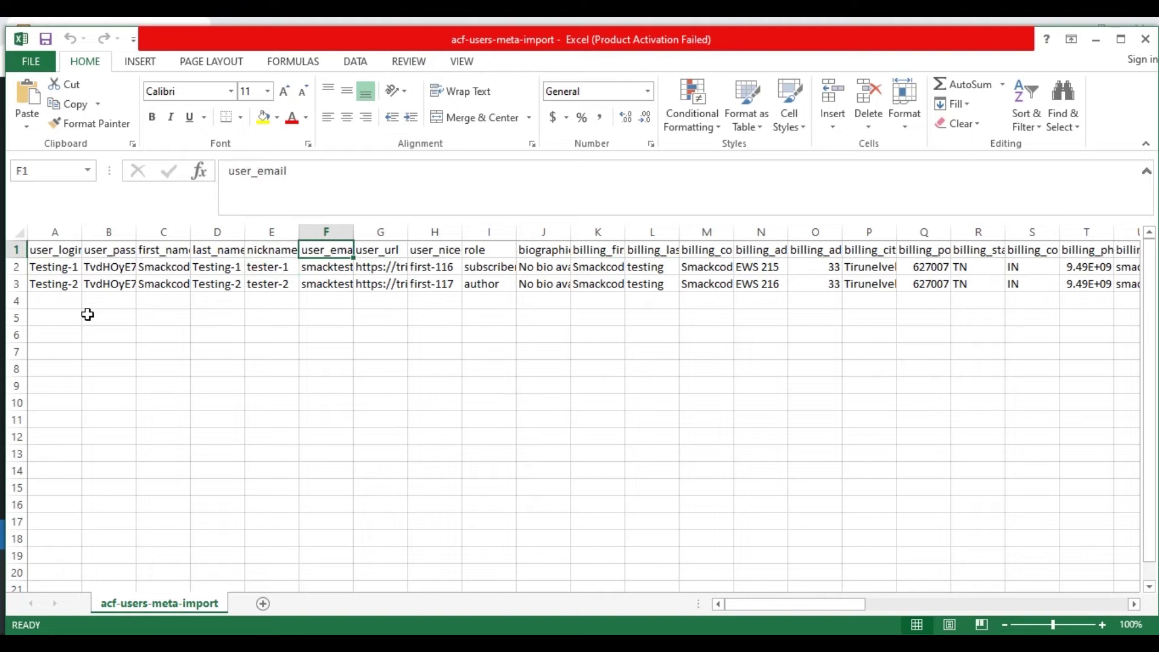
key(Down)
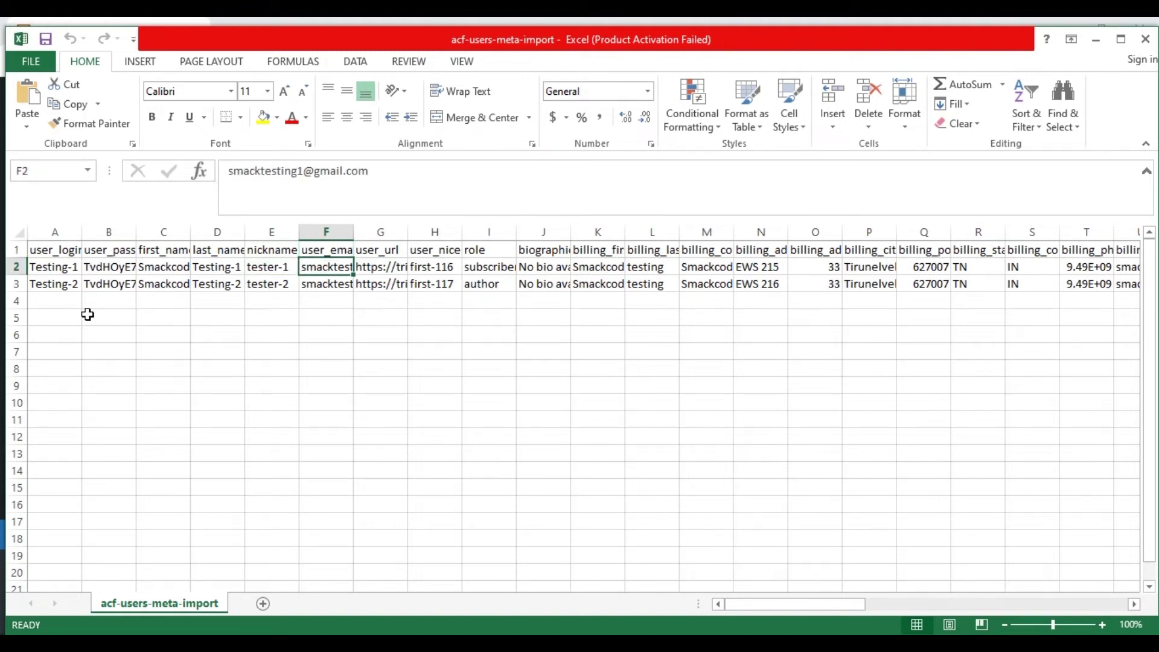
key(Up)
key(Right)
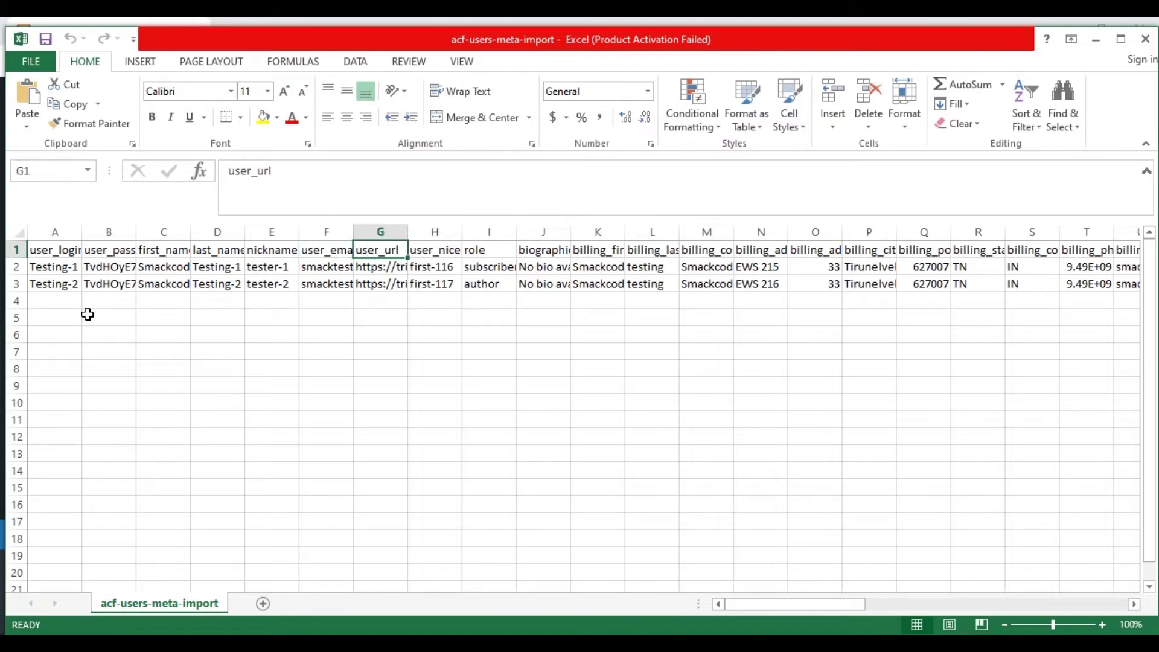
key(Down)
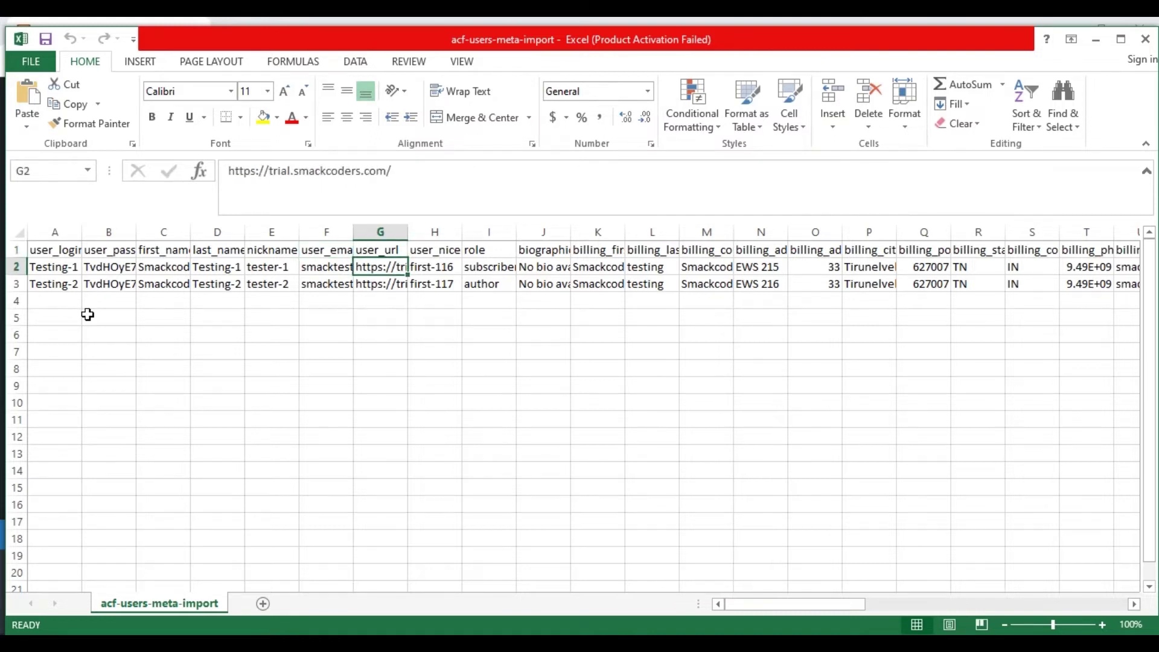
key(Up)
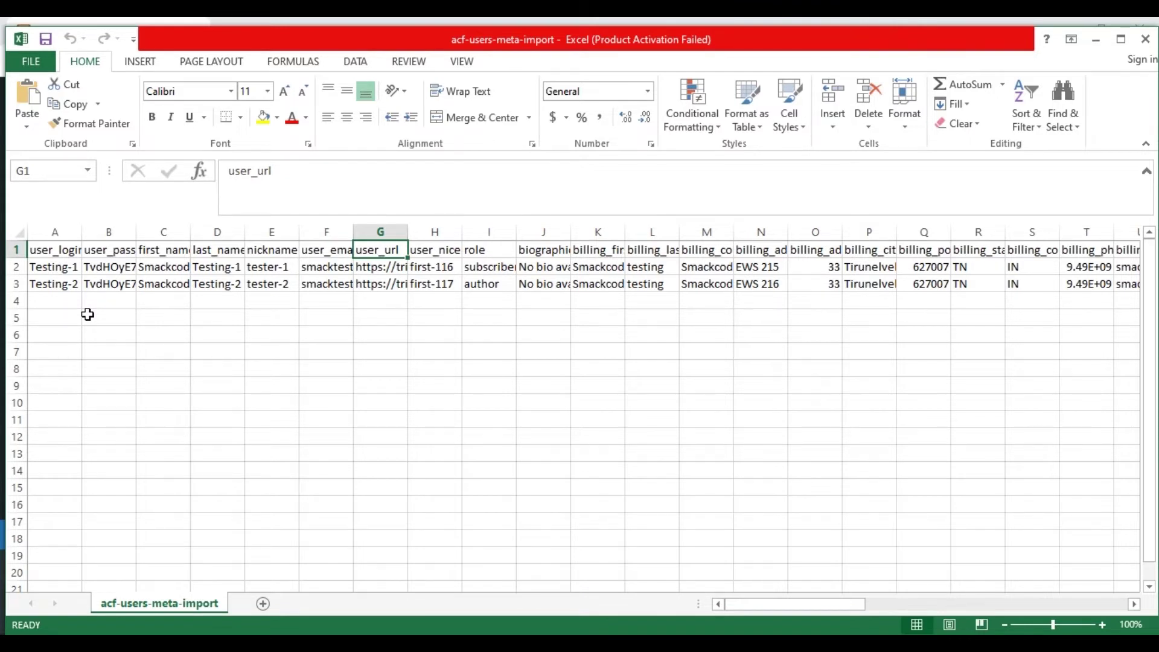
Inspect the header and first record of the user_nicename and role columns.
key(Right)
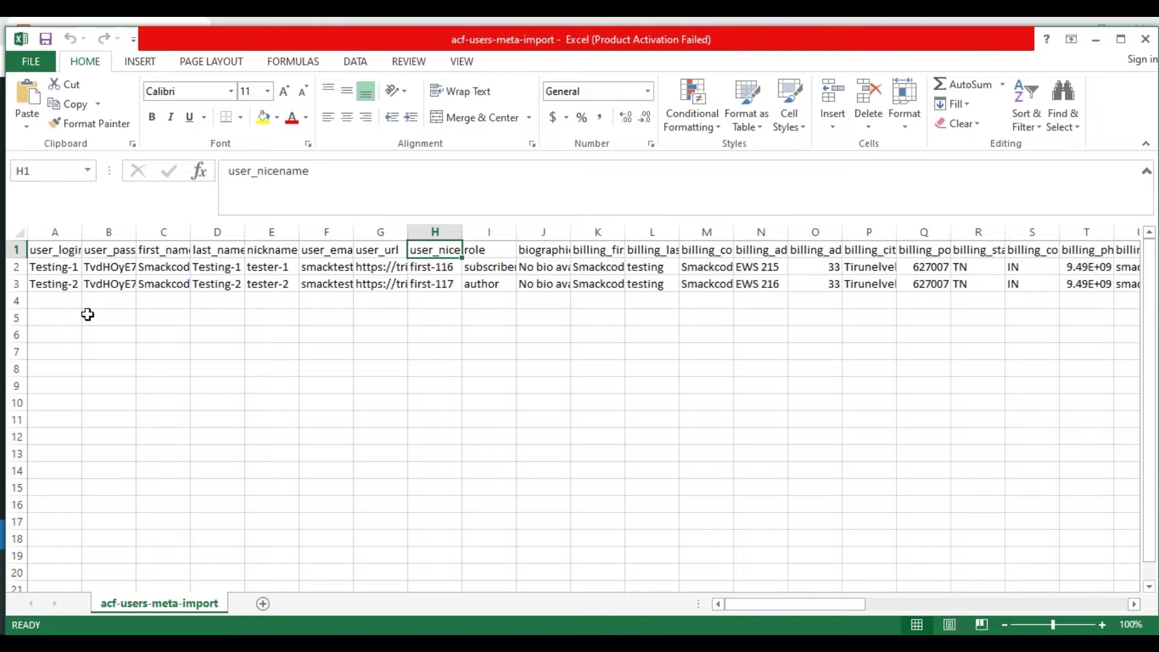
key(Down)
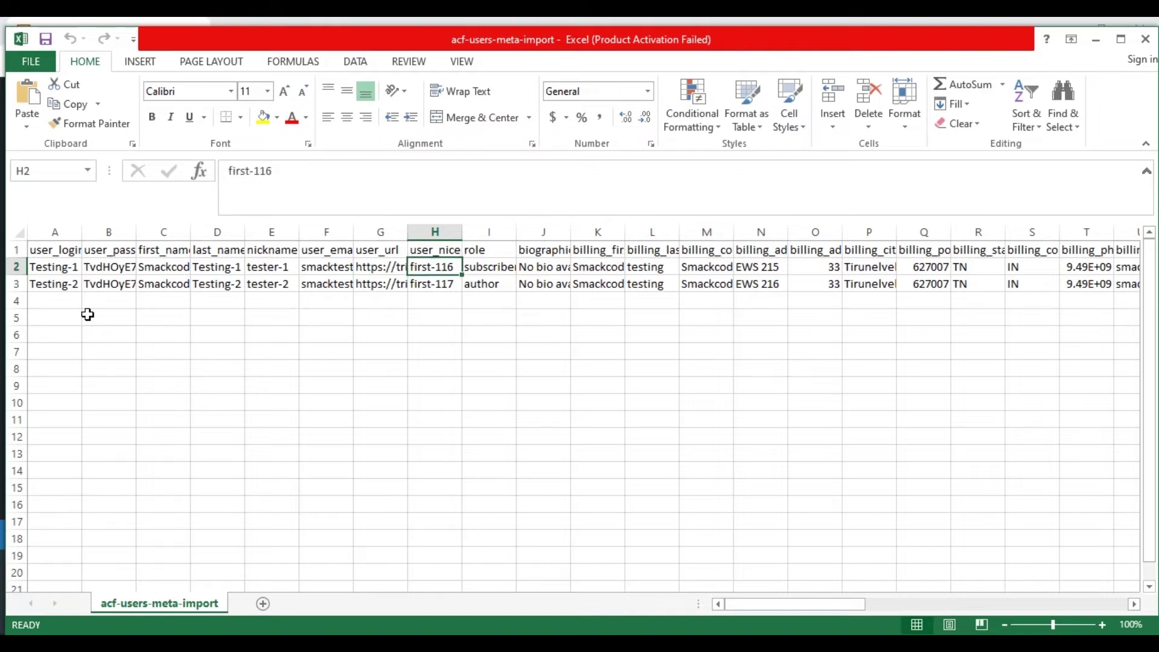
key(Up)
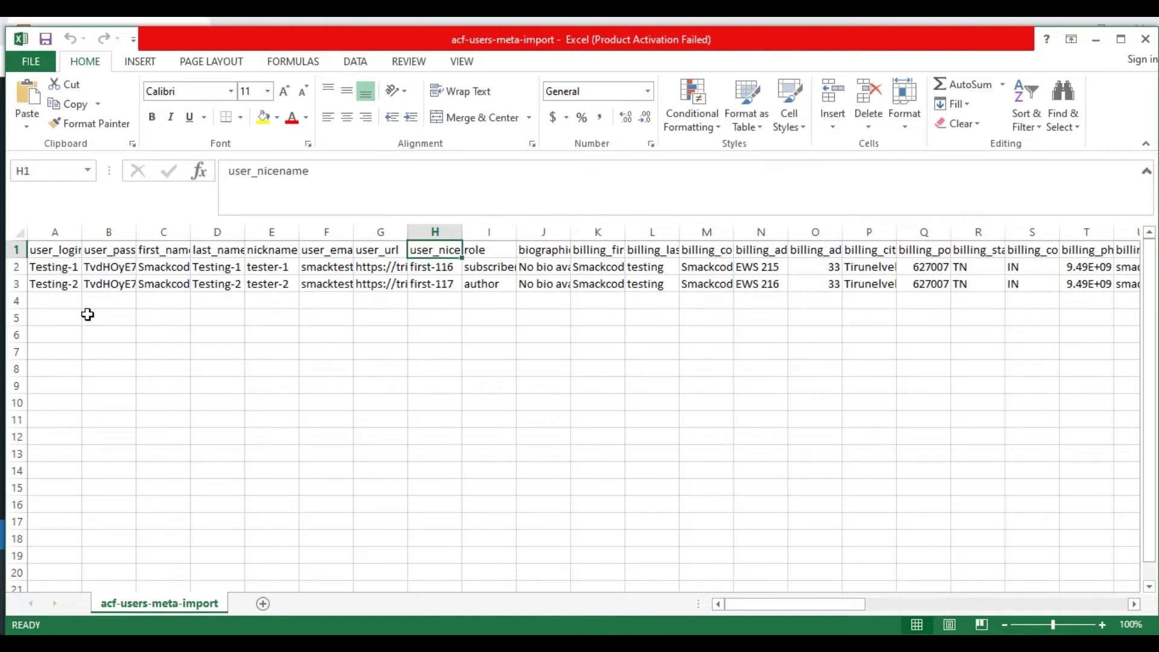
key(Right)
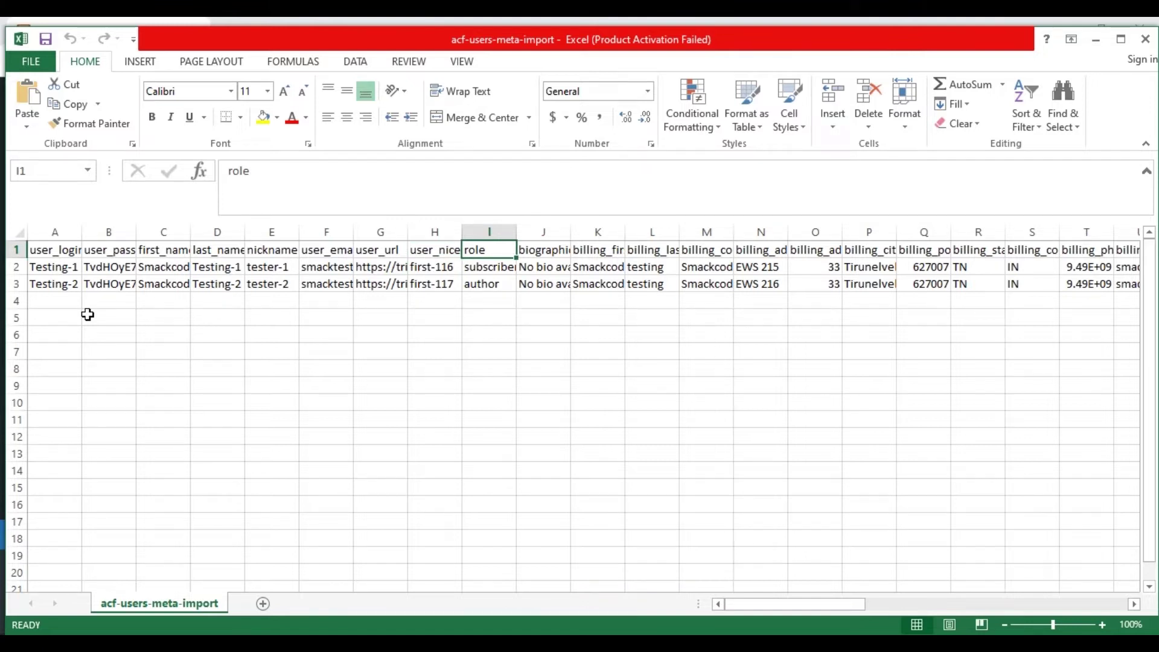
key(Down)
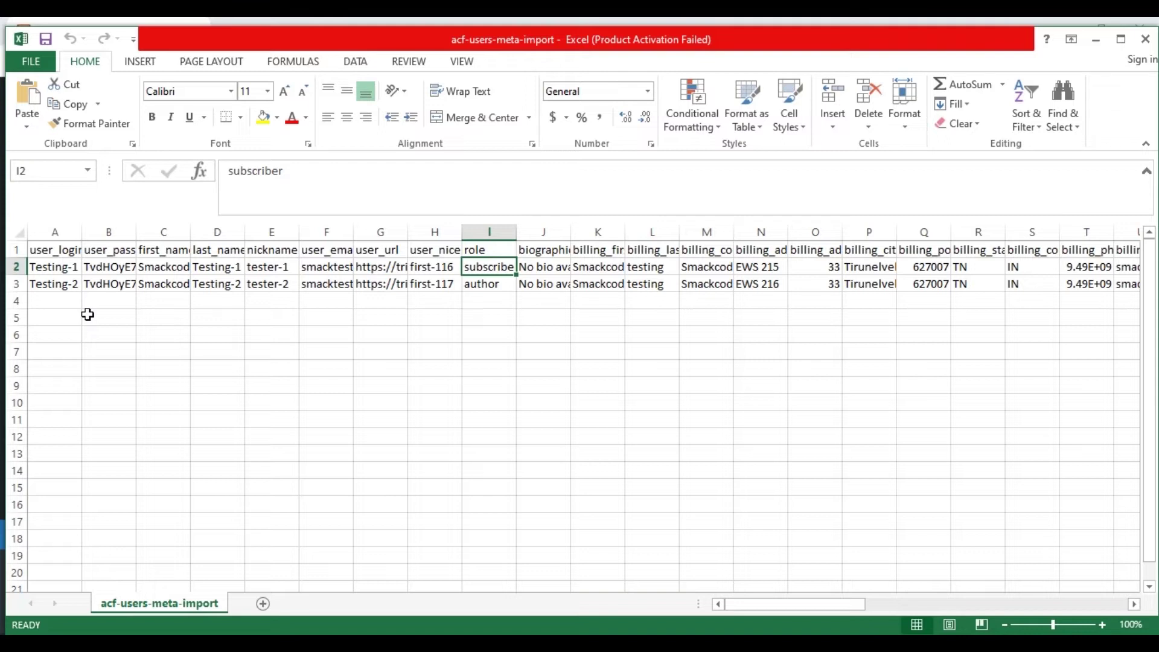
key(Up)
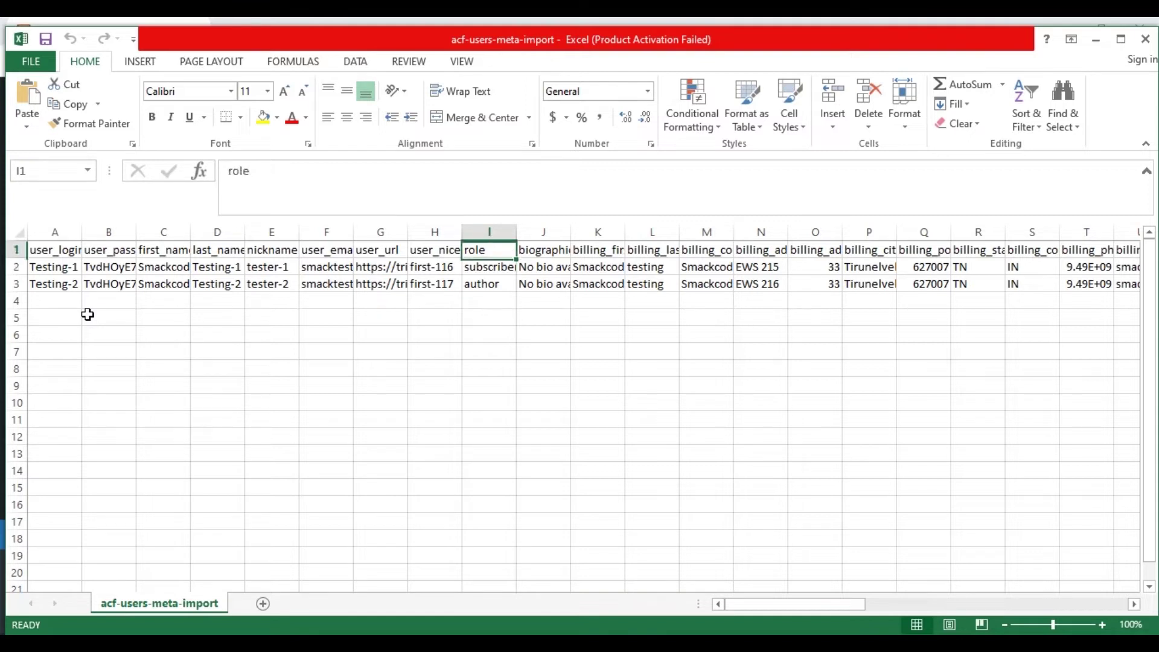
Inspect the header and first record of the biographical_info column.
key(Right)
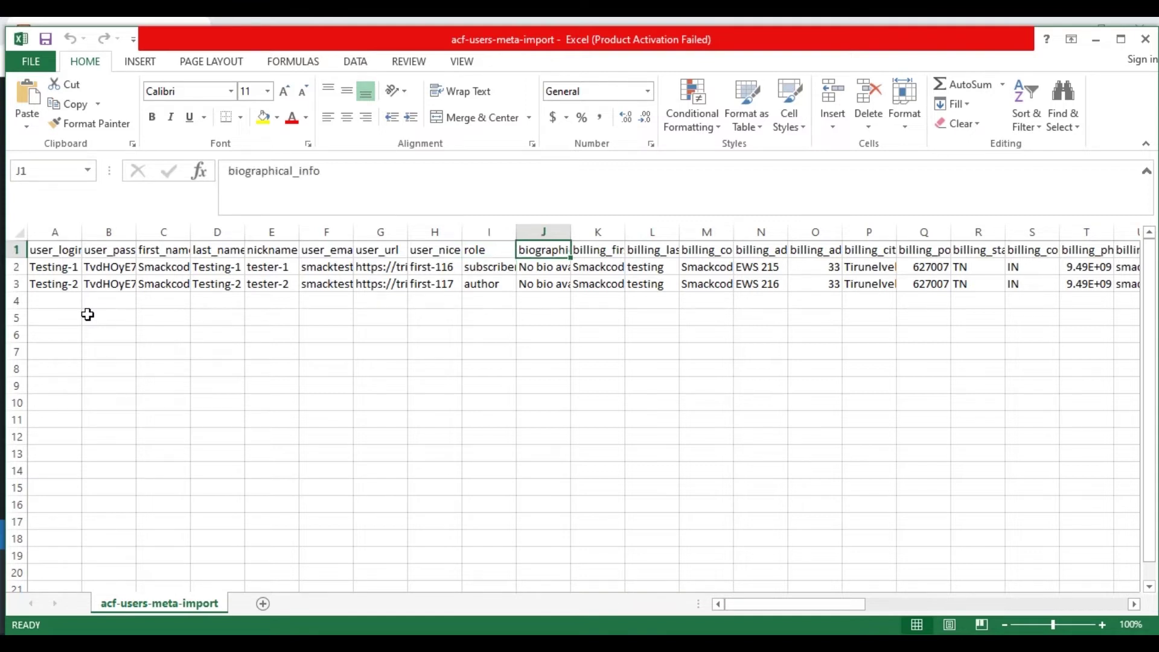
key(Down)
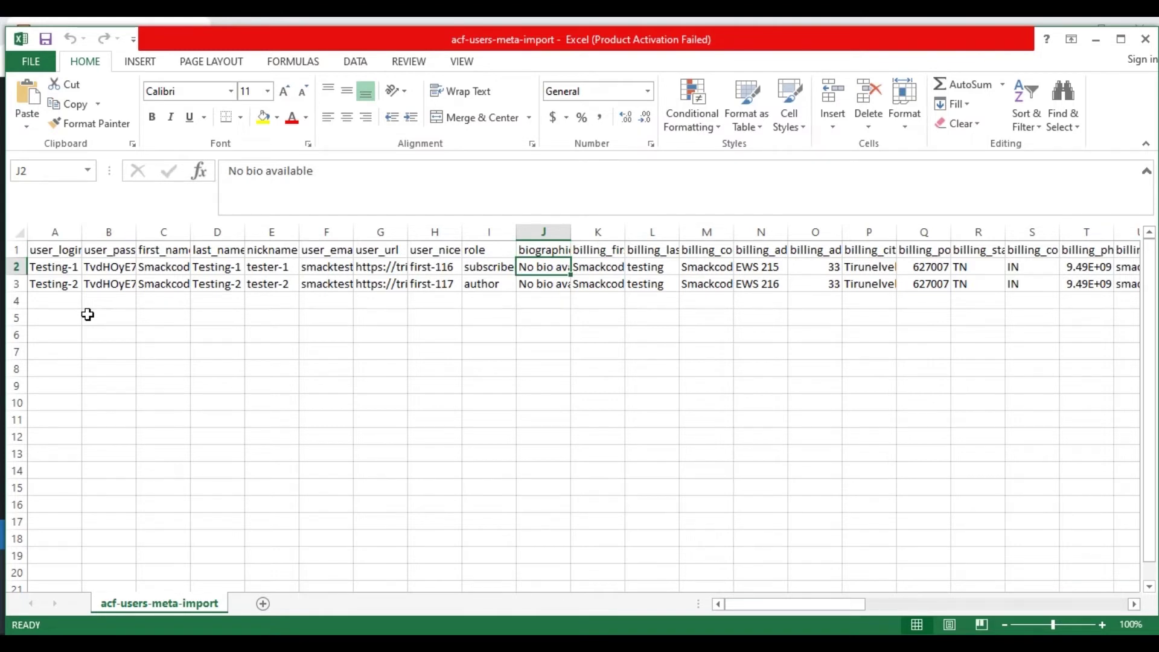
key(Up)
key(Down)
key(Up)
Inspect the header and first record of the billing_first_name and billing_last_name columns.
key(Right)
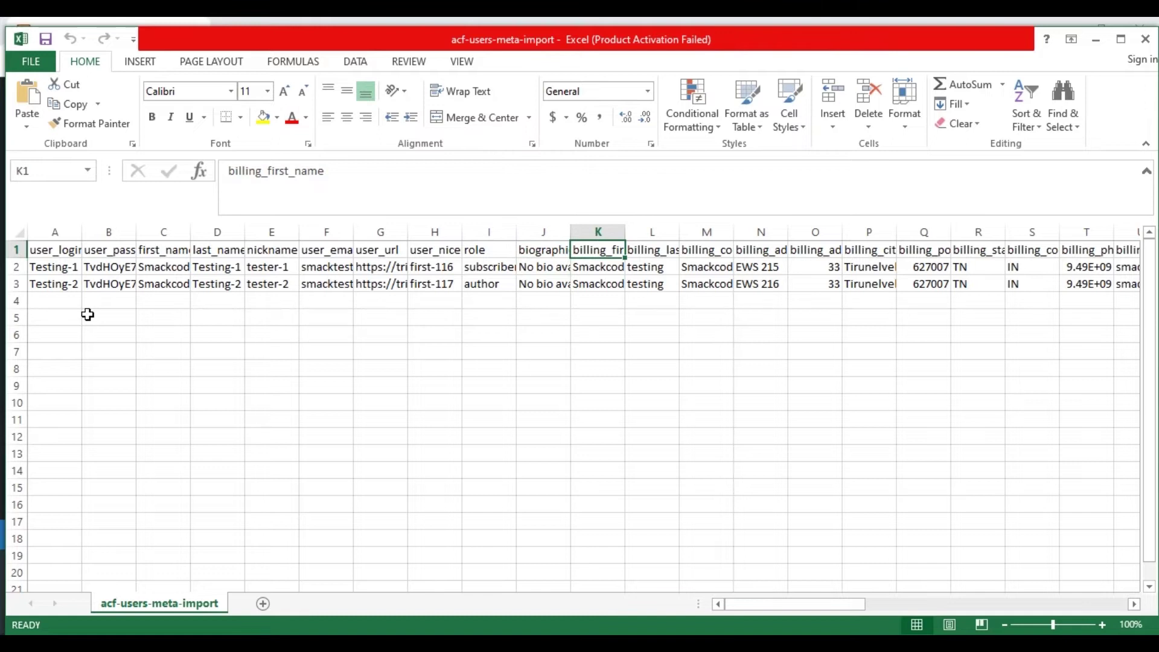
key(Down)
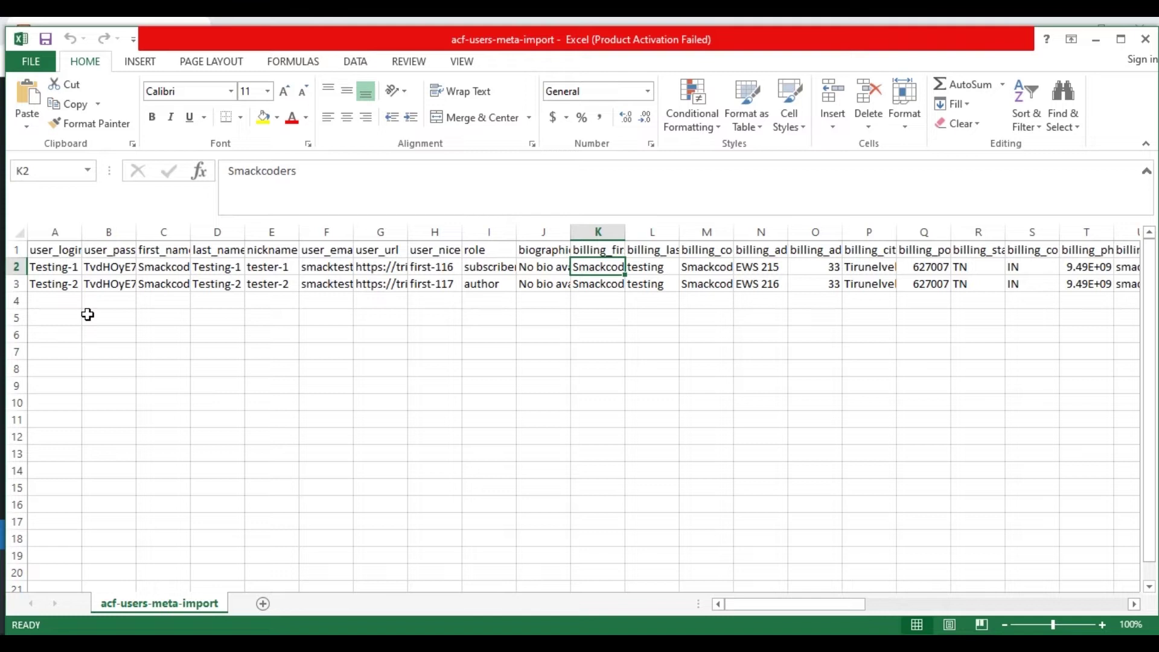
key(Up)
key(Right)
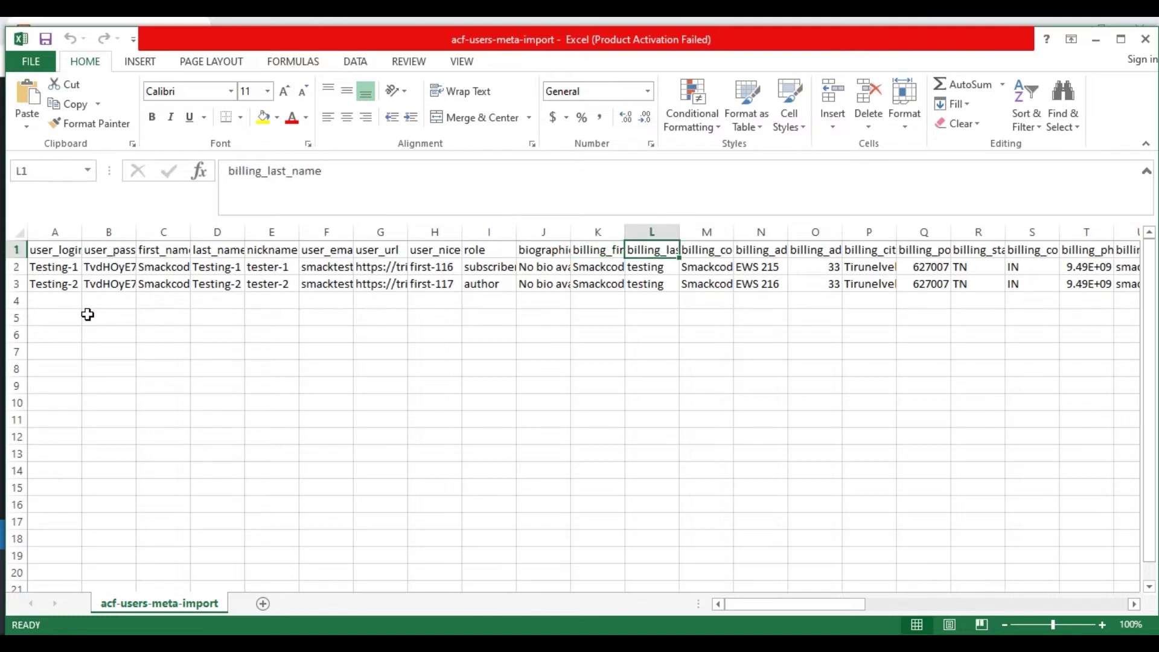
key(Down)
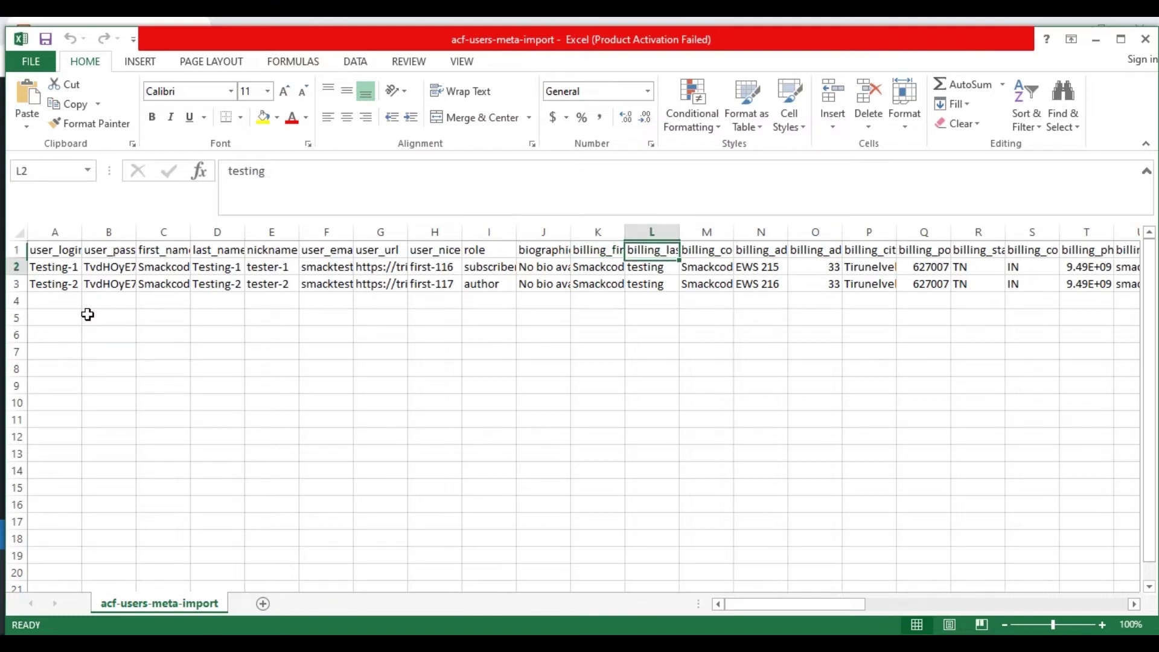
key(Up)
Inspect the header and first record of the billing_company column and the two billing address columns.
key(Right)
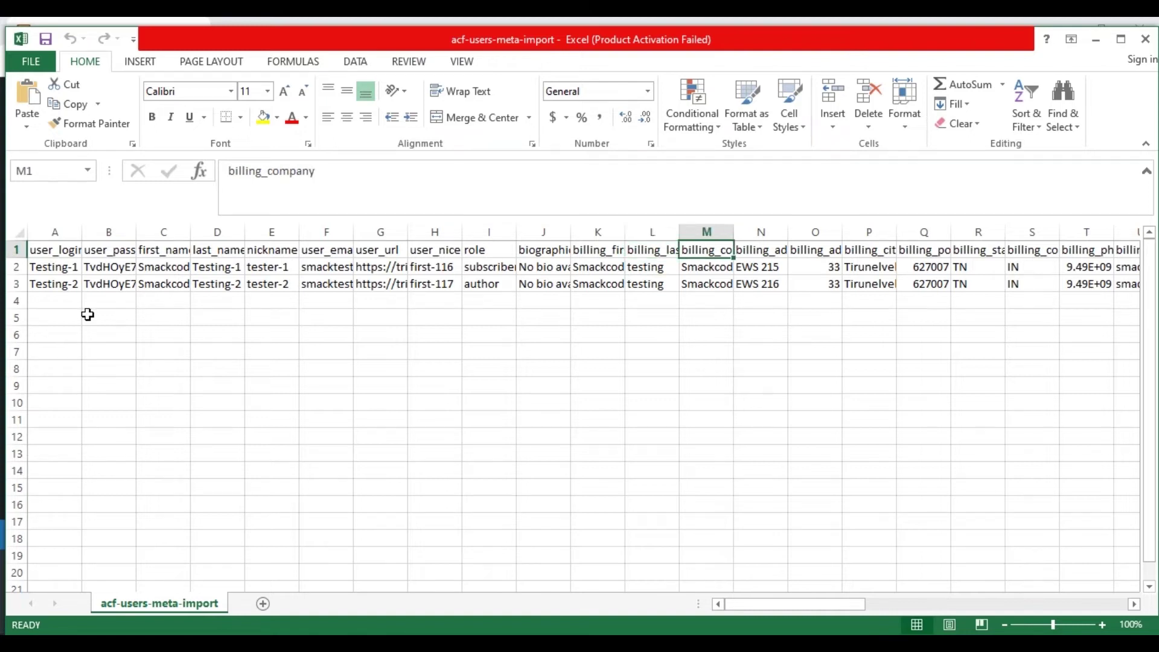
key(Down)
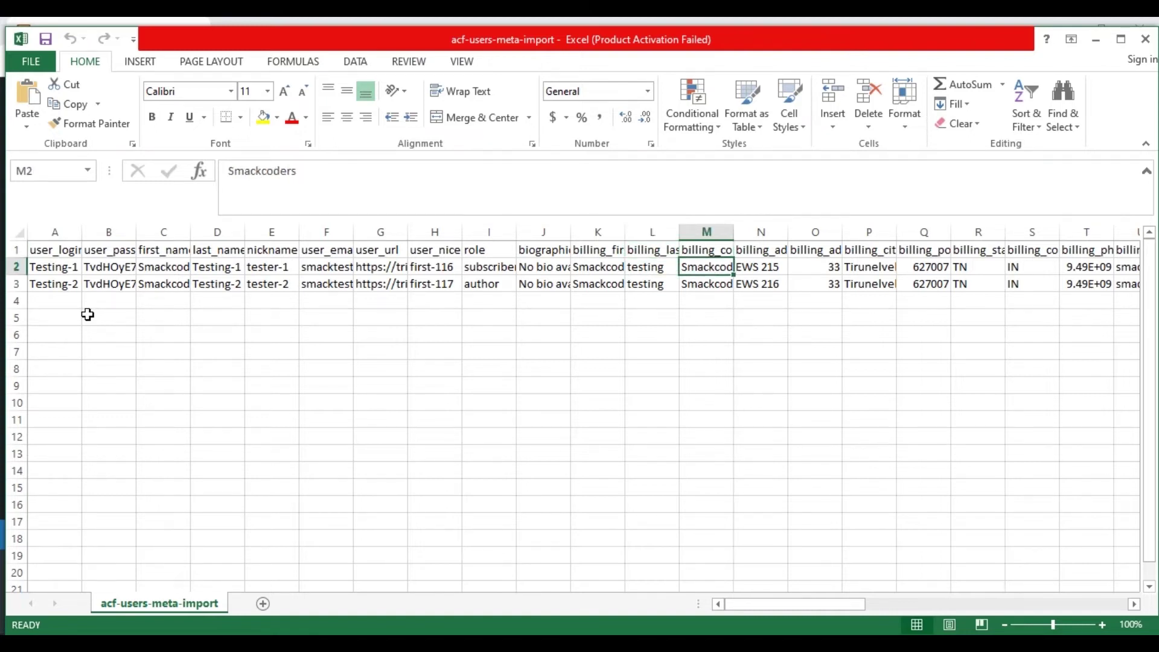
key(Up)
key(Right)
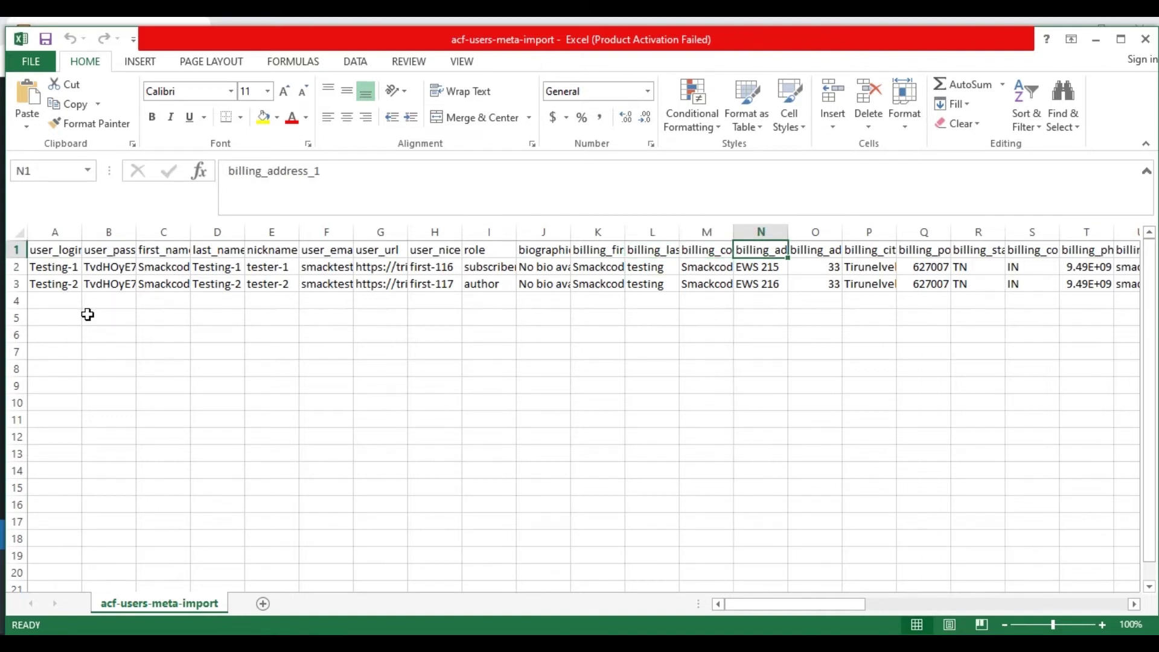
key(Down)
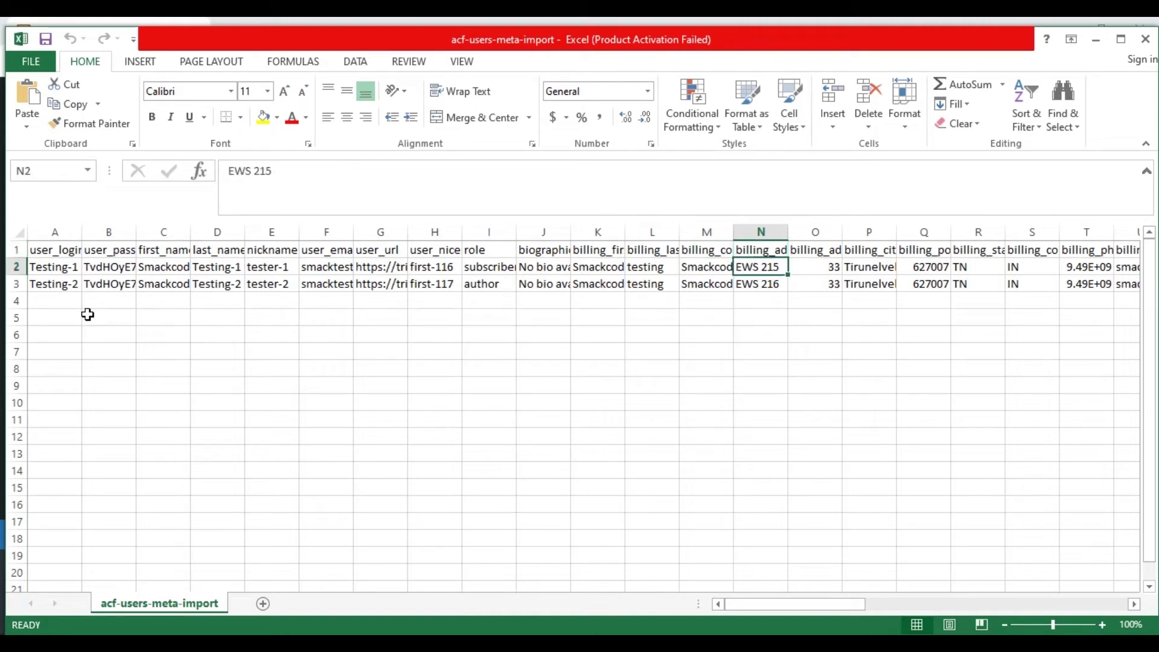
key(Up)
key(Right)
key(Down)
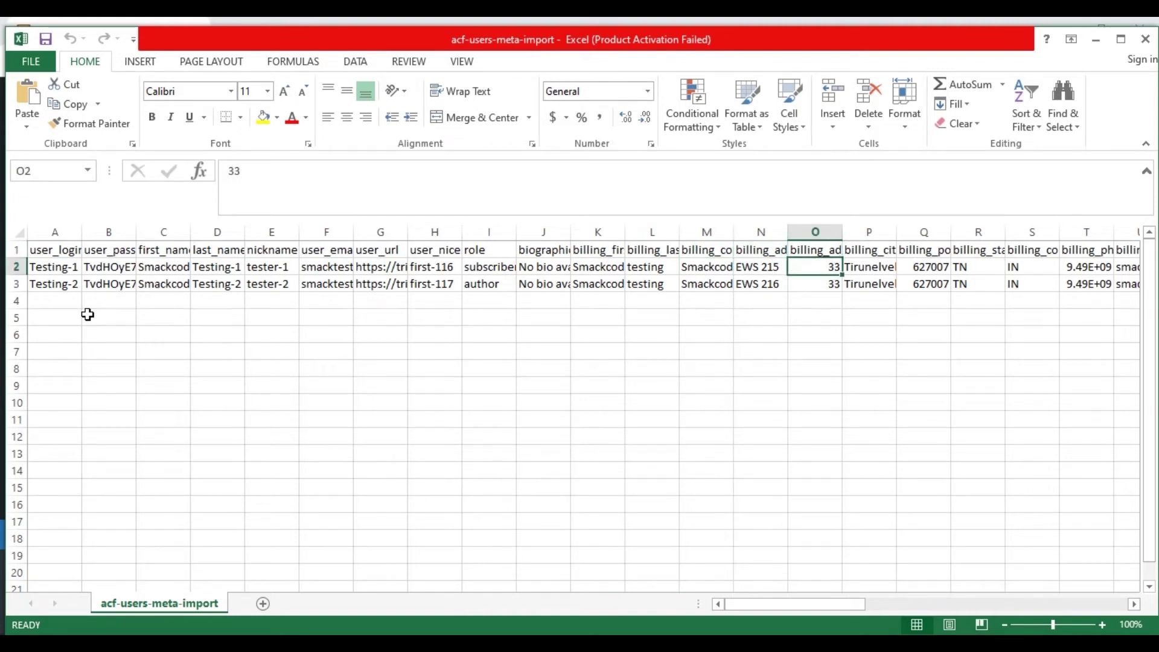
key(Up)
Inspect the header and first record of the billing_city and billing_postcode columns.
key(Right)
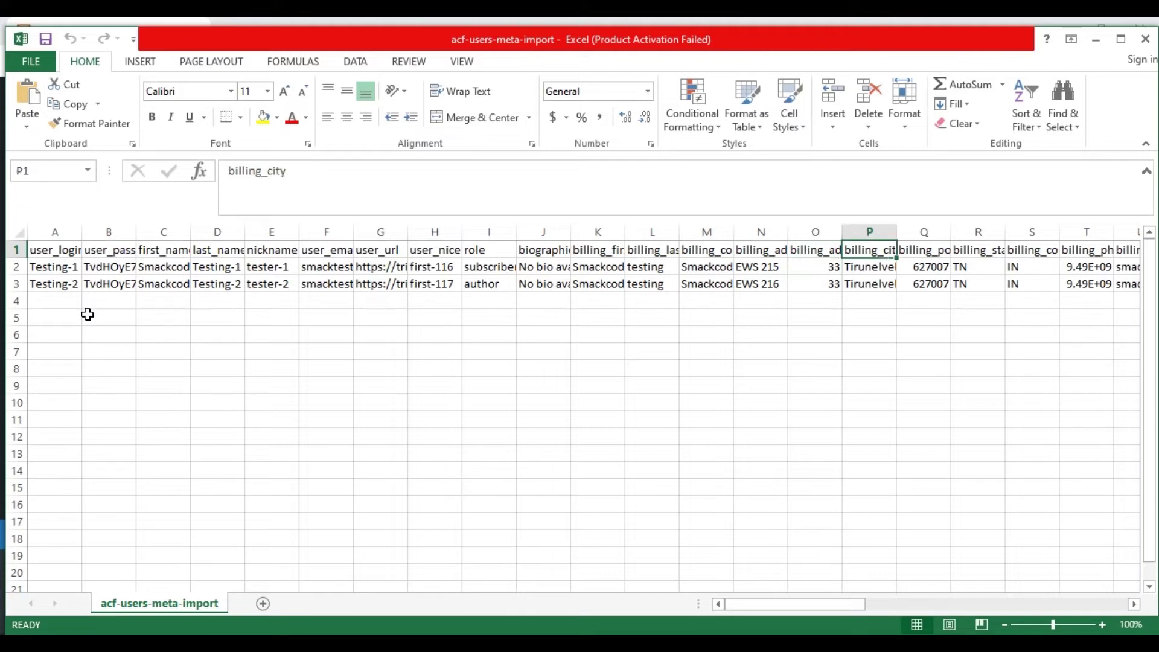
key(Down)
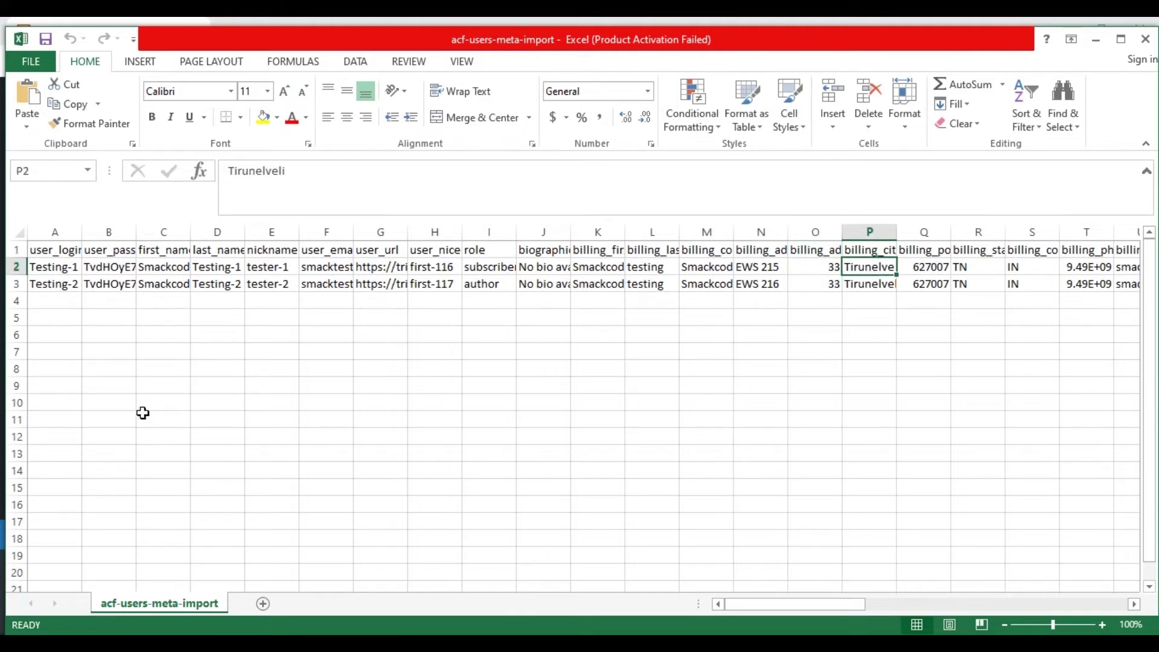
key(Right)
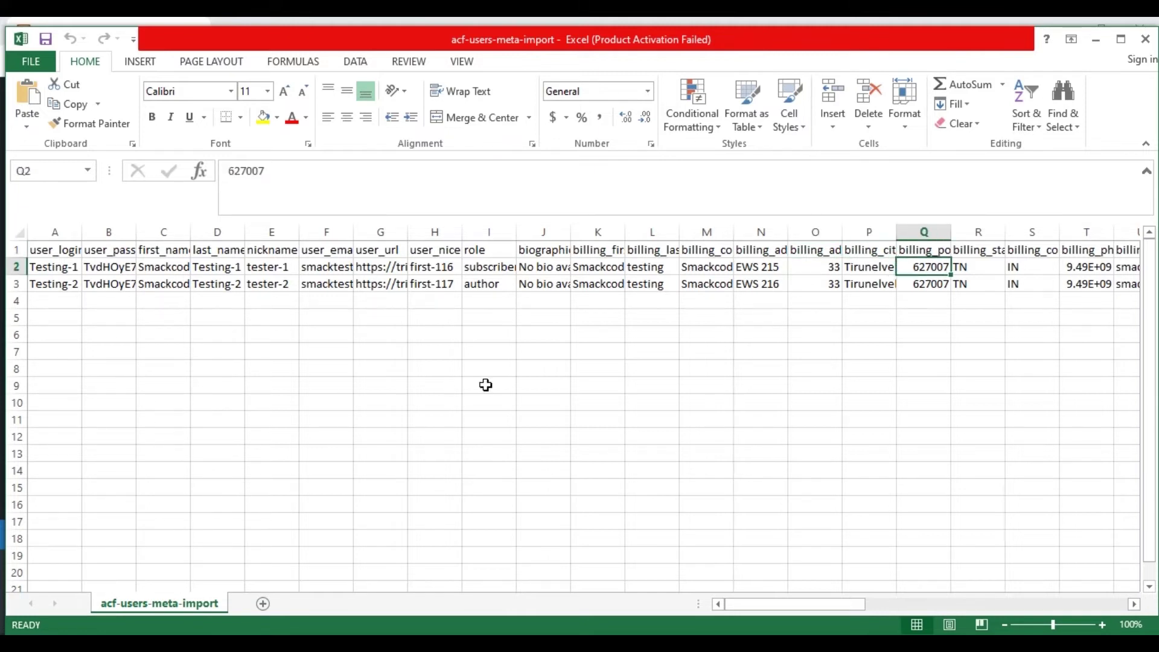
key(Up)
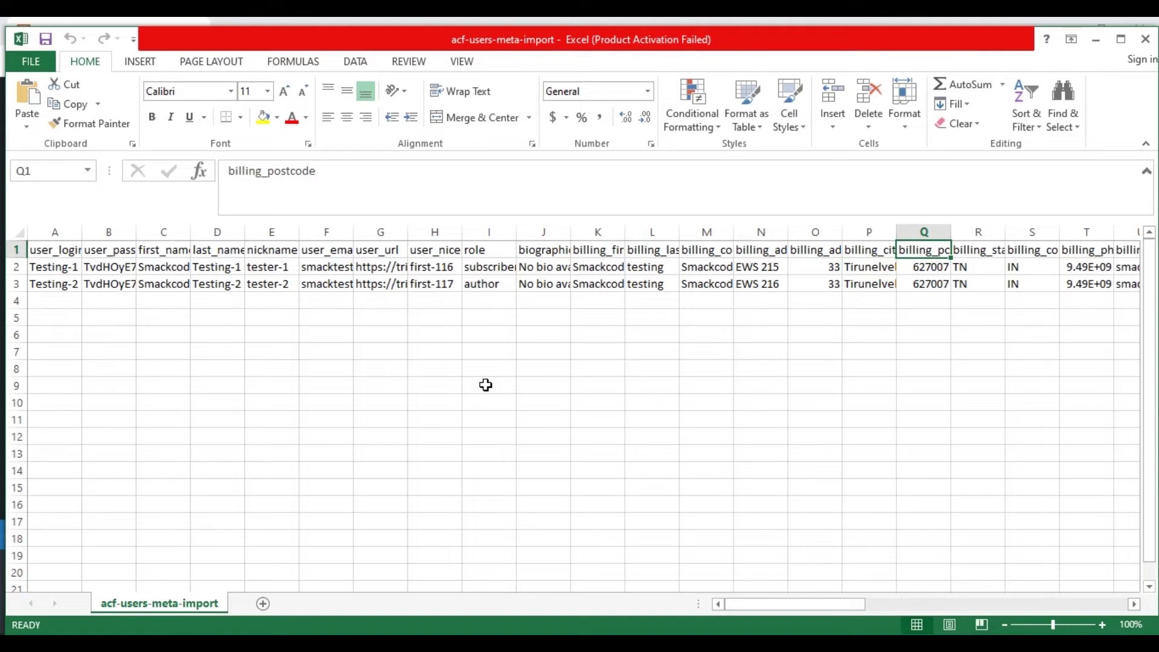
key(Down)
key(Up)
Inspect the header and first record of the billing_state column and the billing country column beside it.
key(Right)
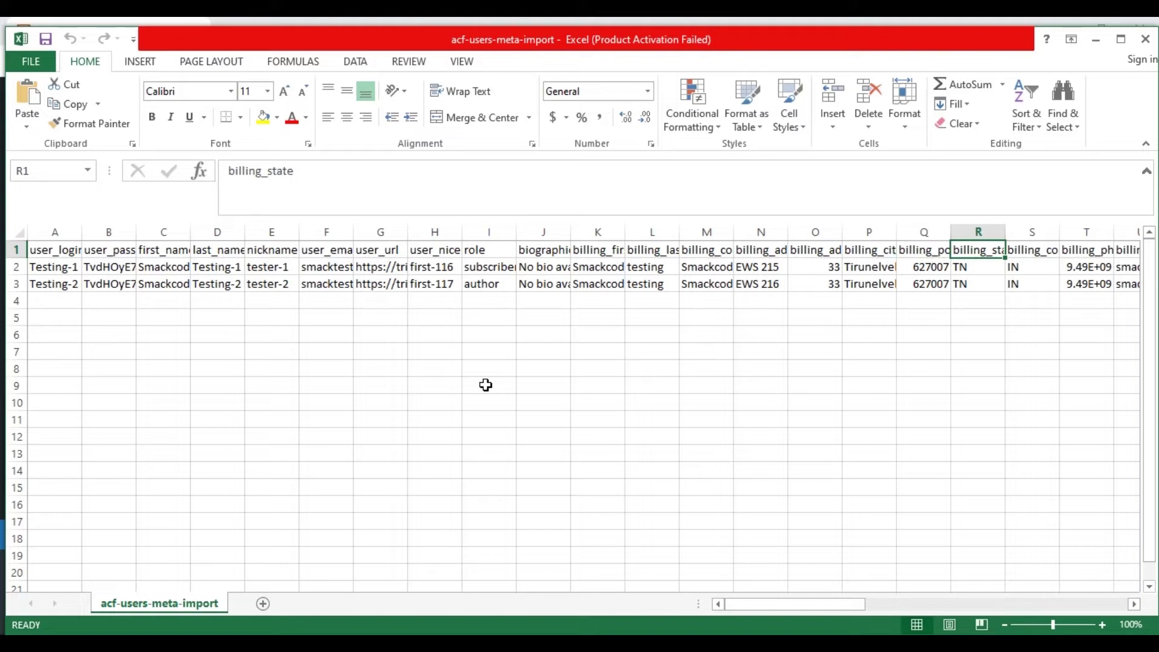
key(Down)
key(Up)
key(Right)
key(Down)
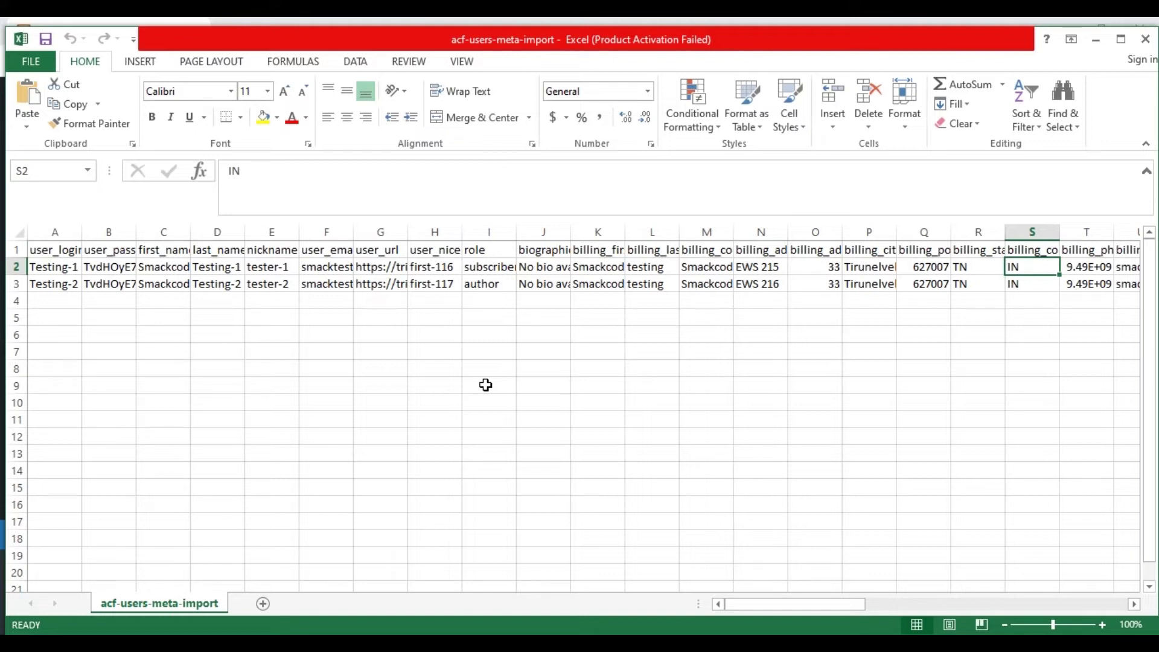
key(Up)
Inspect the header and first record of the billing_phone and billing_email columns.
key(Right)
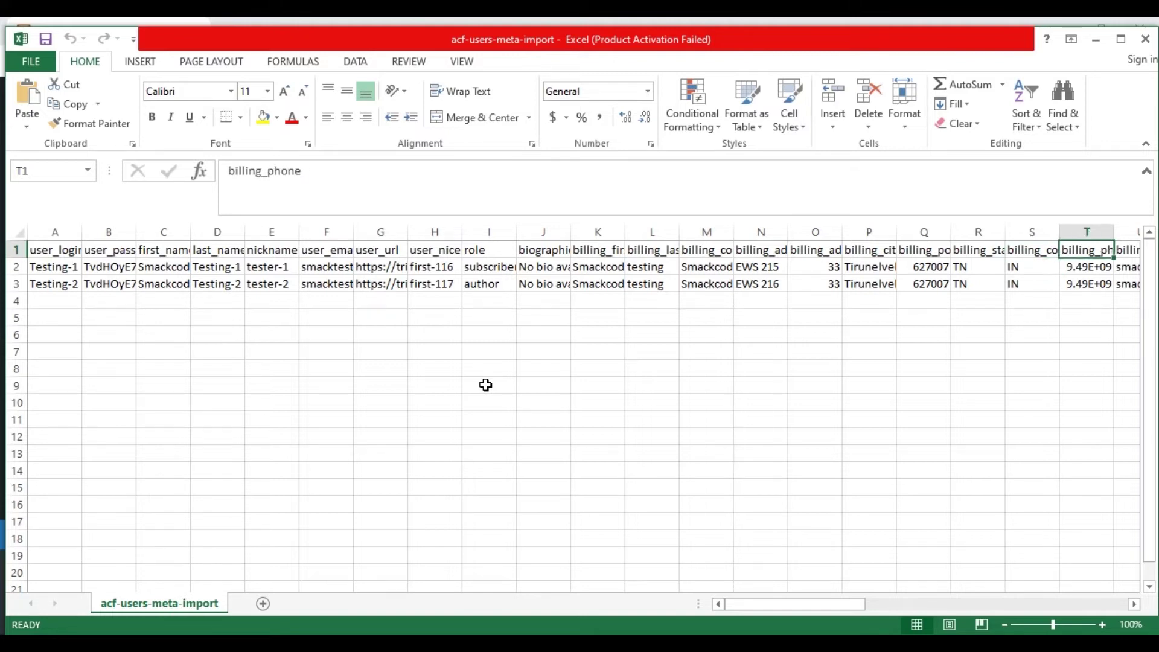
key(Down)
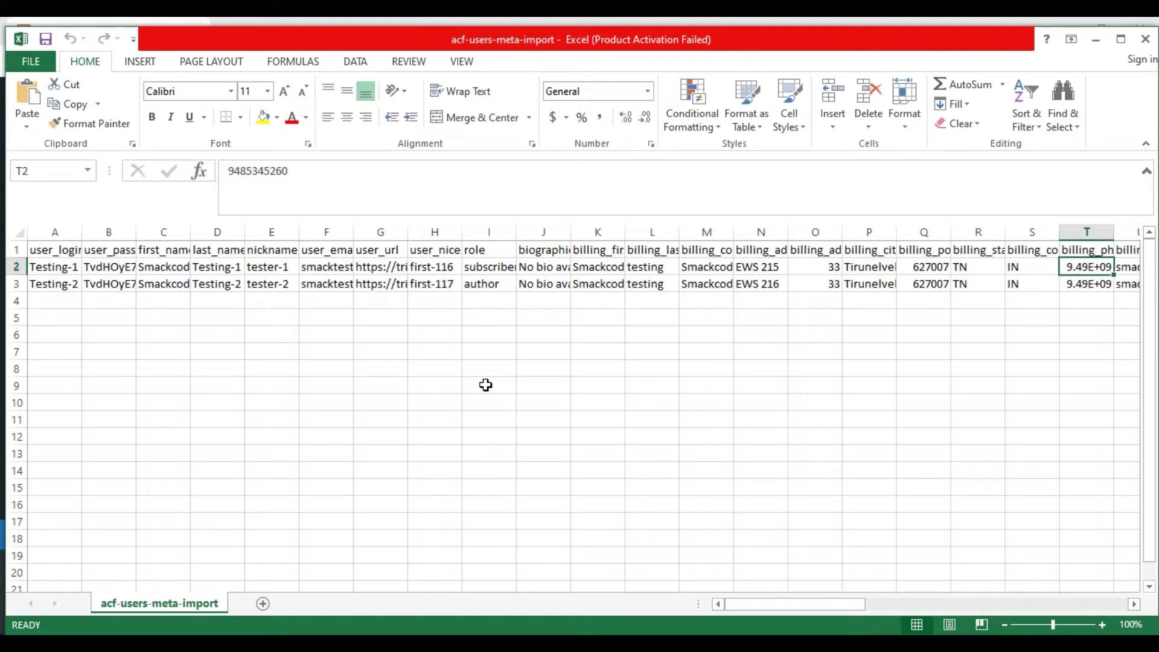
key(Up)
key(Right)
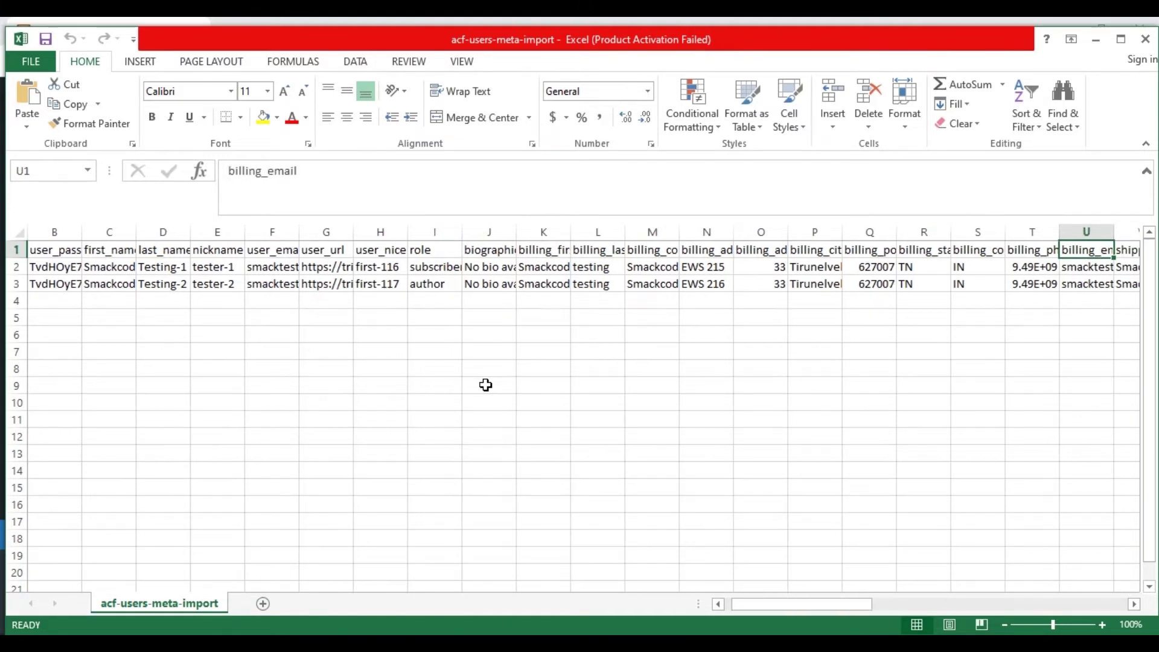
key(Down)
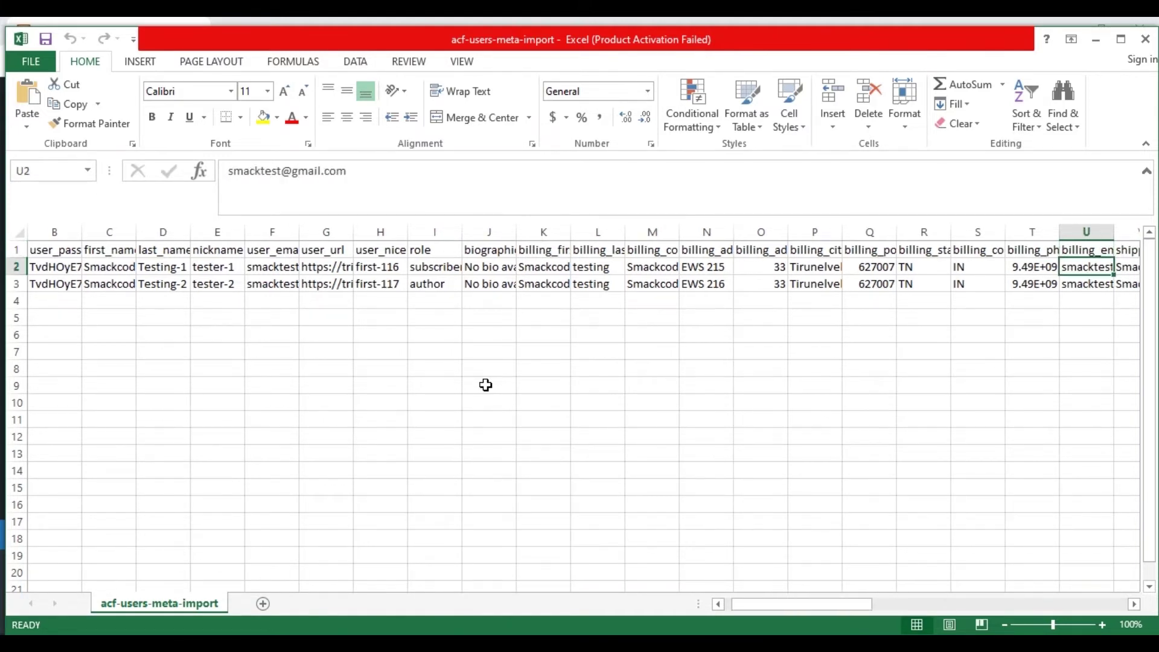
key(Up)
key(Down)
key(Up)
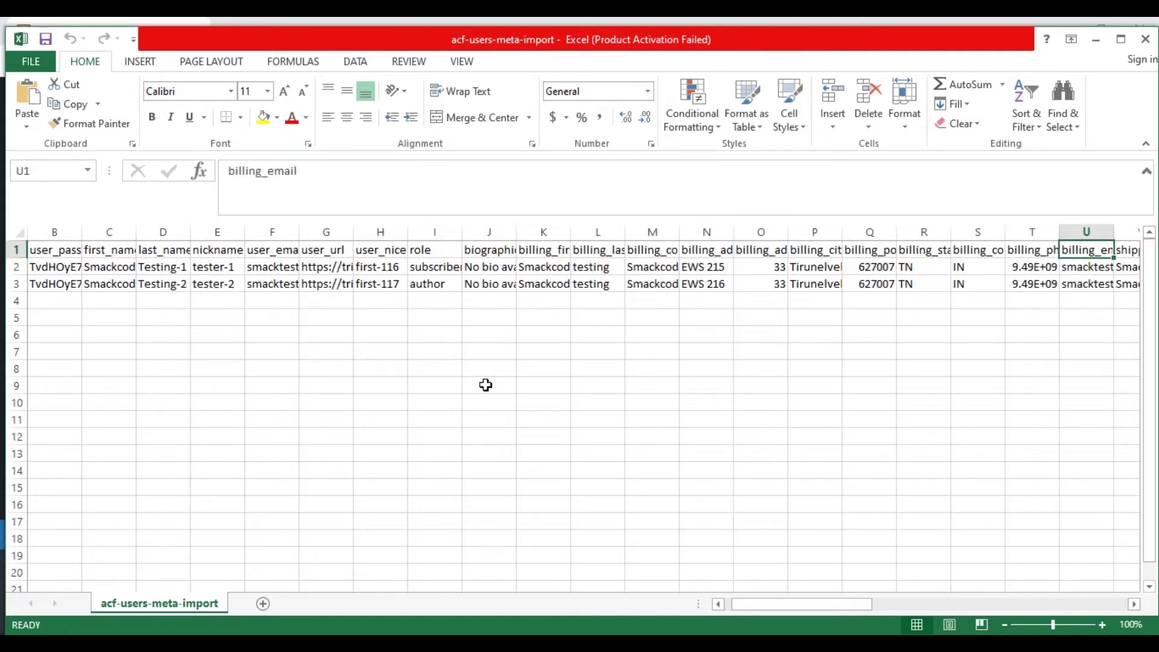
Inspect the header and first record of the shipping_first_name column.
key(Right)
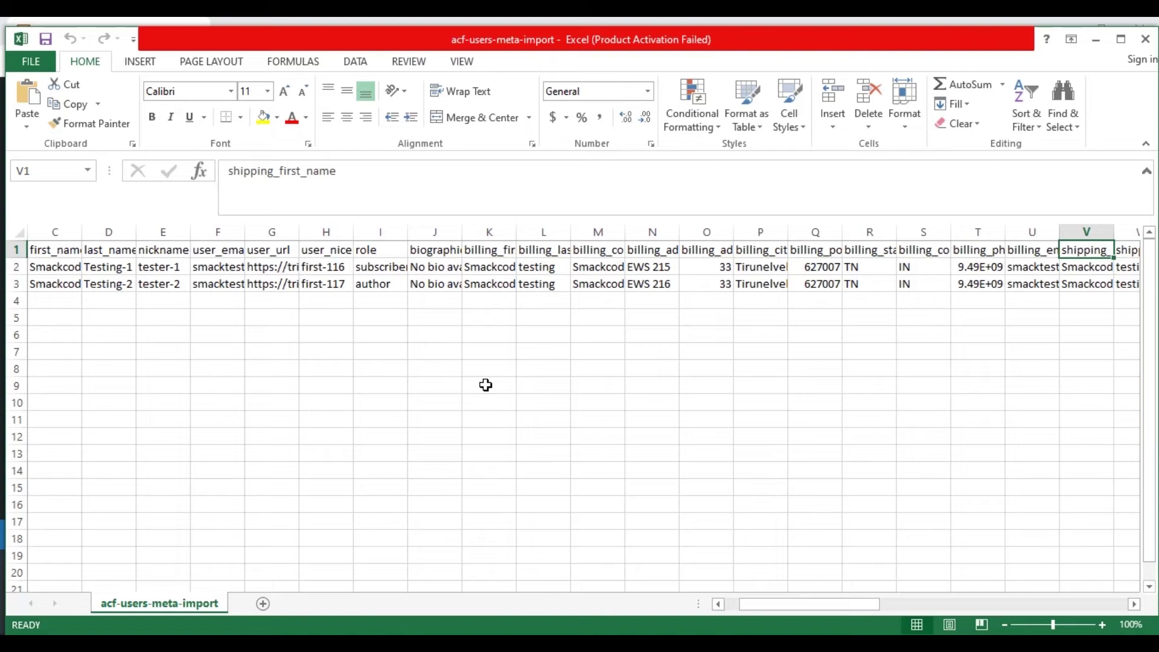
drag(781, 611, 855, 611)
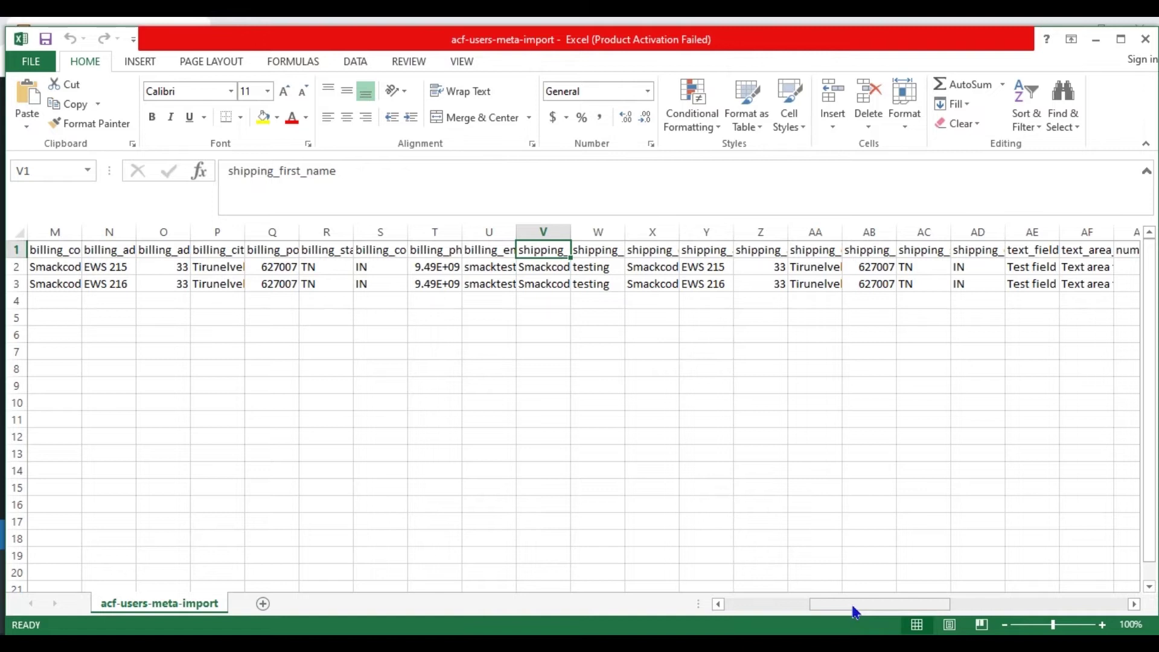
key(Down)
key(Up)
Review the remaining shipping column headers from shipping_last_name up to the first ACF column, text_field.
key(Right)
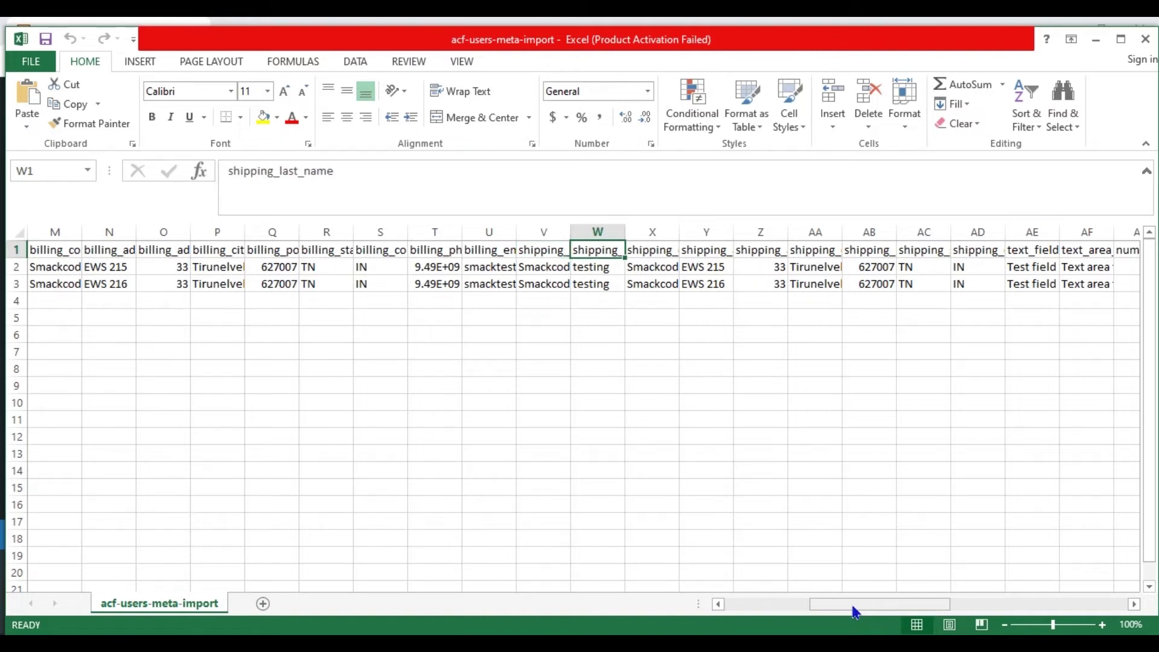
key(Right)
key(Right)
key(Right)
key(Right)
key(Right)
key(Right)
key(Right)
key(Right)
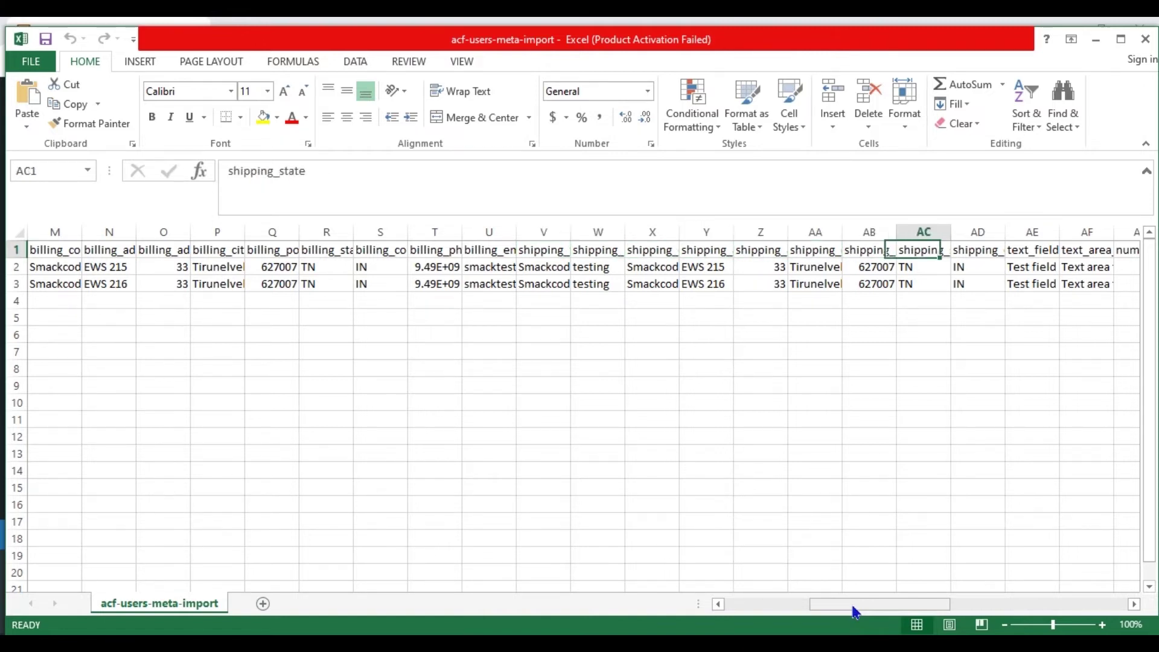
key(Right)
key(Left)
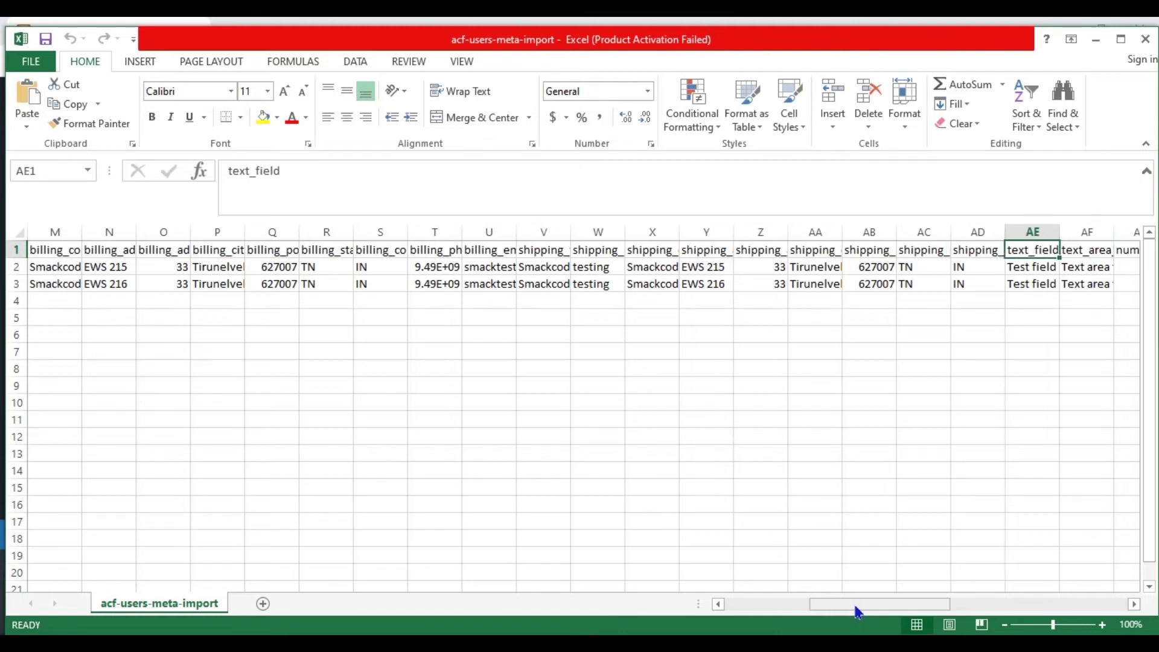
Inspect the header and first record of the text_field and text_area_field columns.
drag(856, 606, 953, 609)
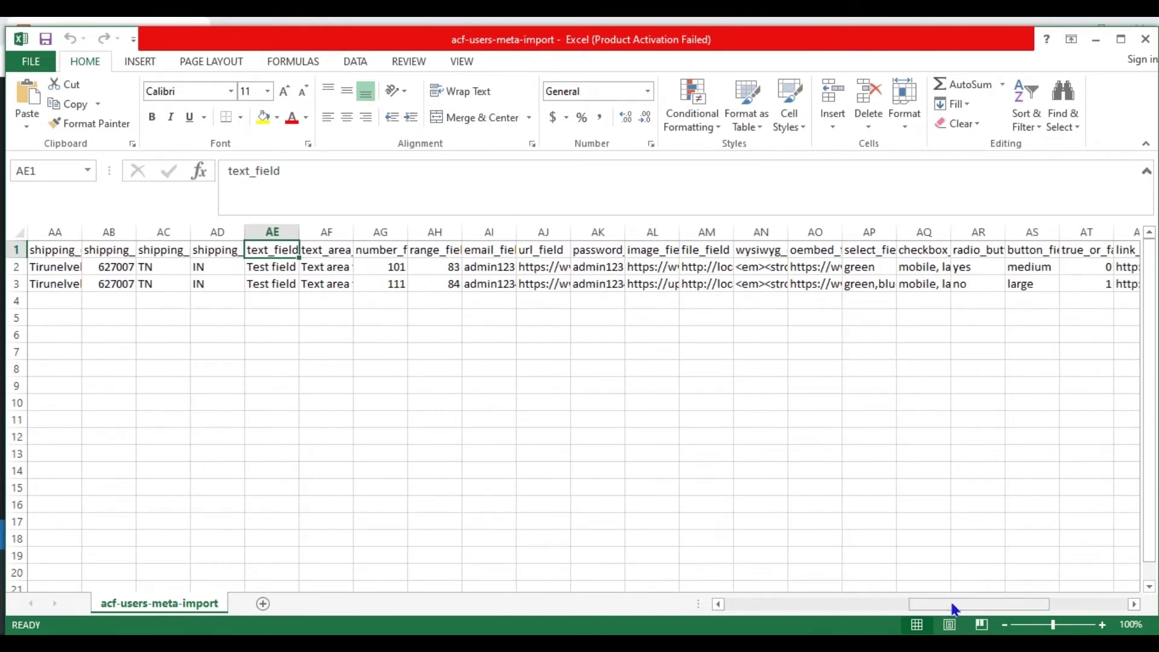
key(Down)
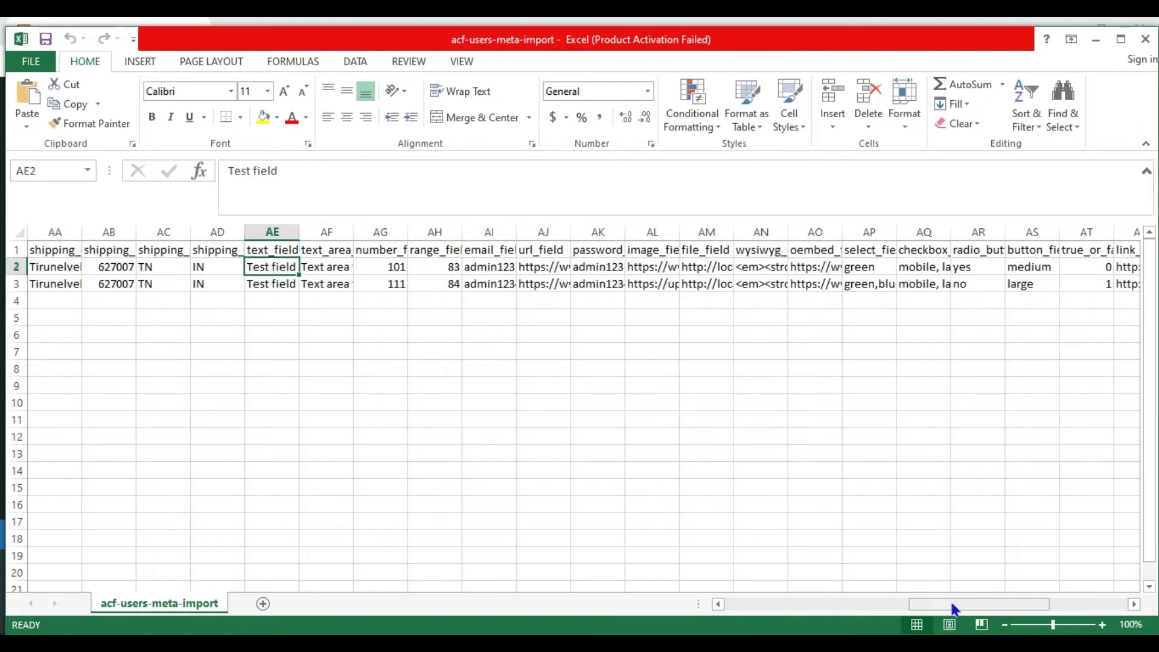
key(Up)
key(Right)
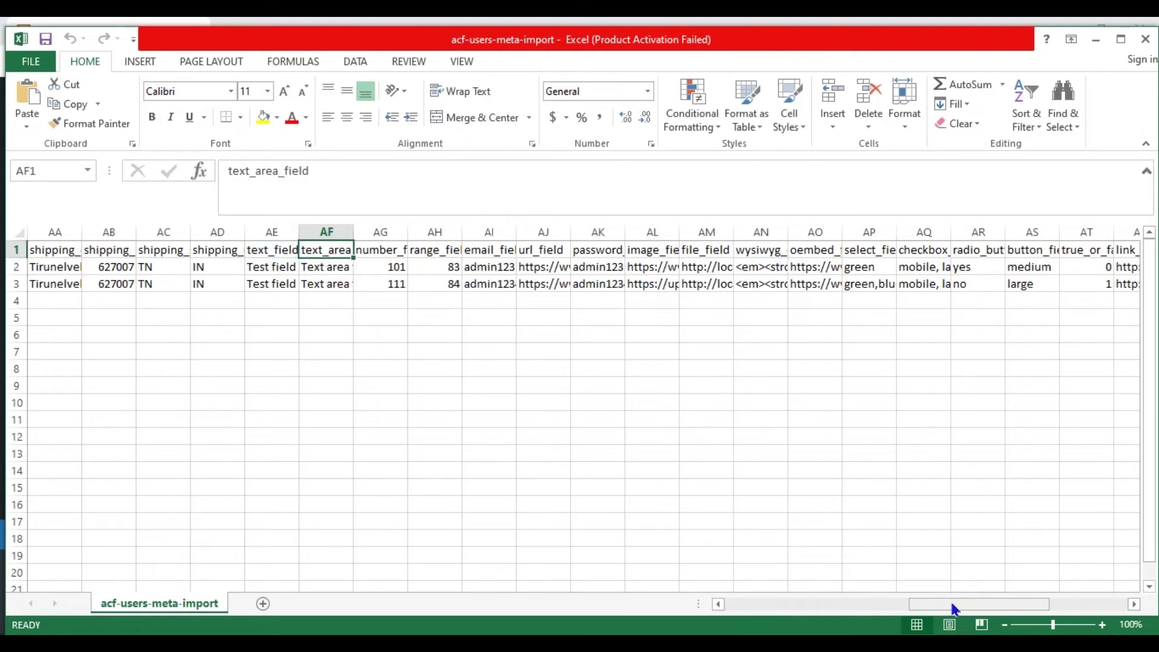
key(Down)
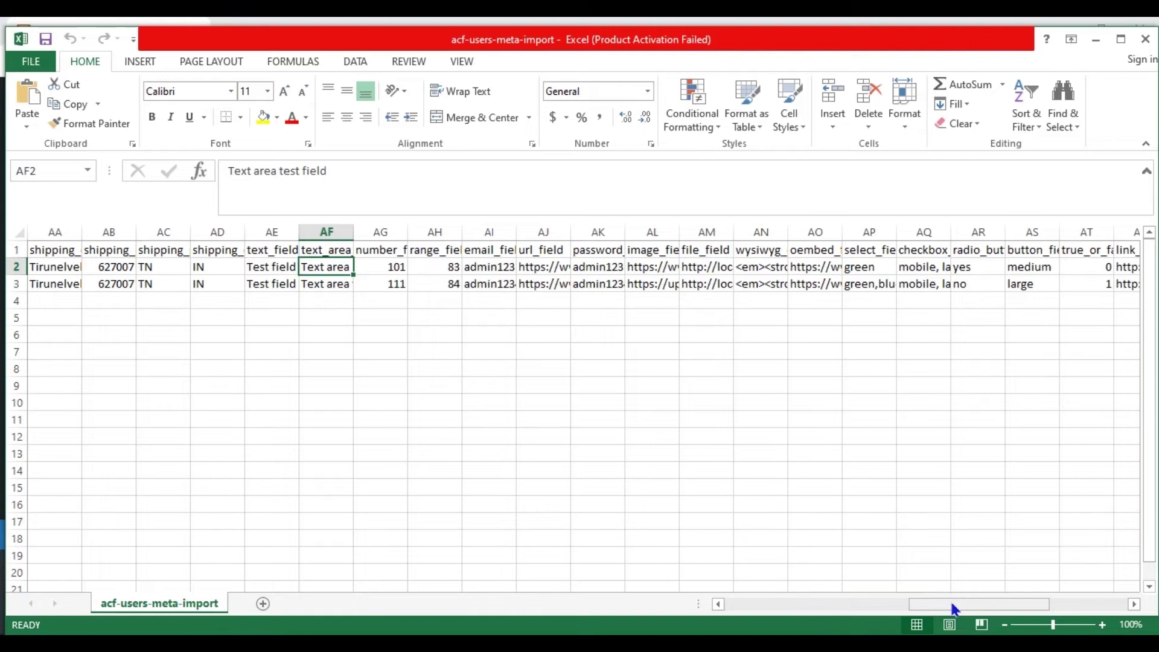
key(Up)
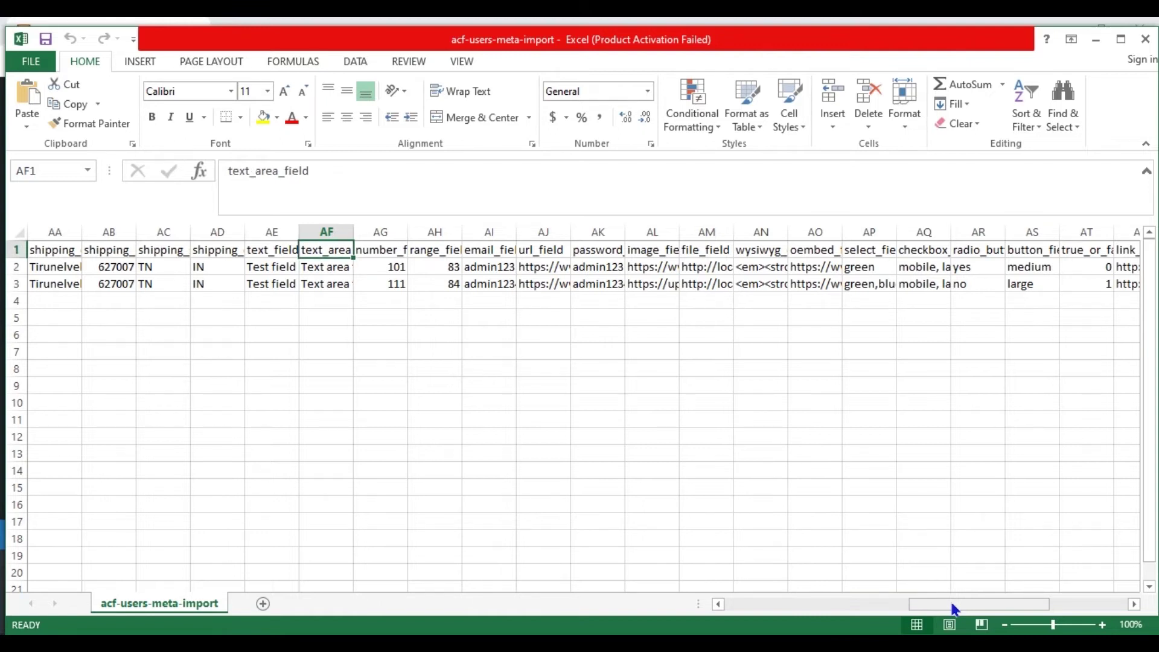
Inspect the header and first record of the number_field and range_field columns.
key(Right)
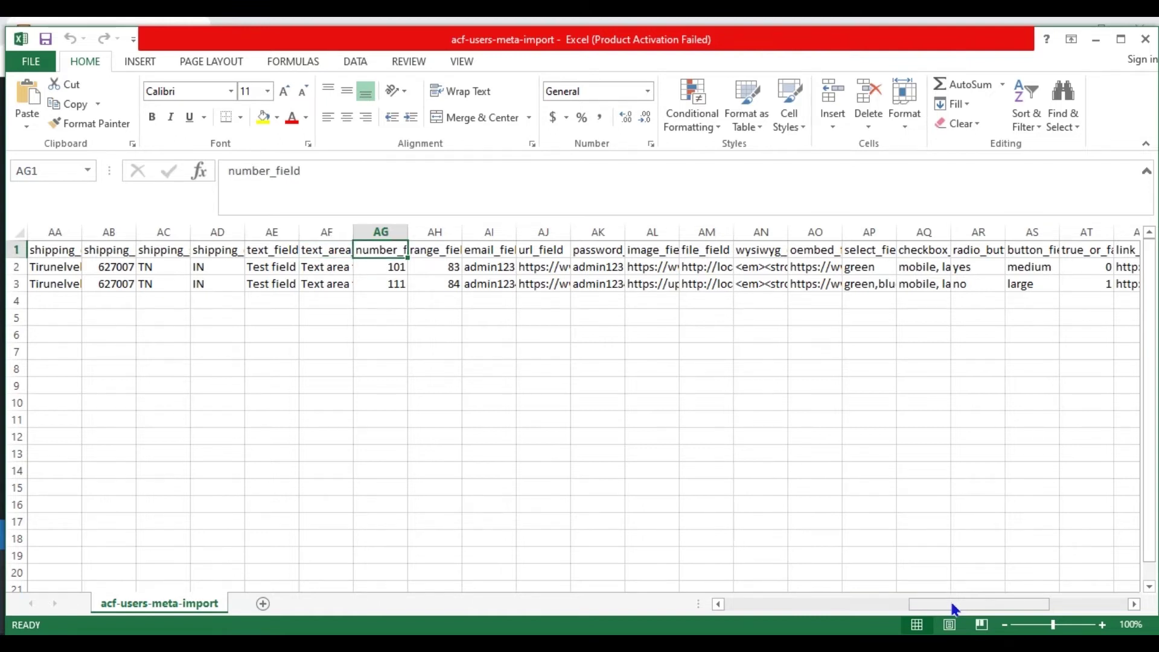
key(Down)
key(Up)
key(Right)
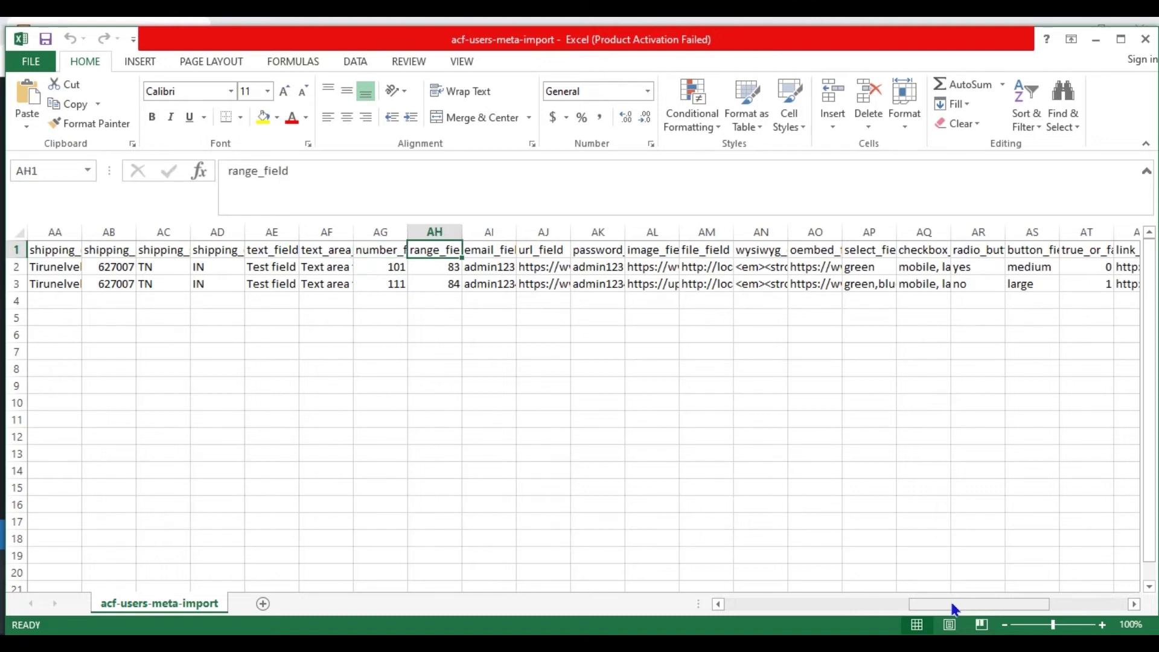
key(Down)
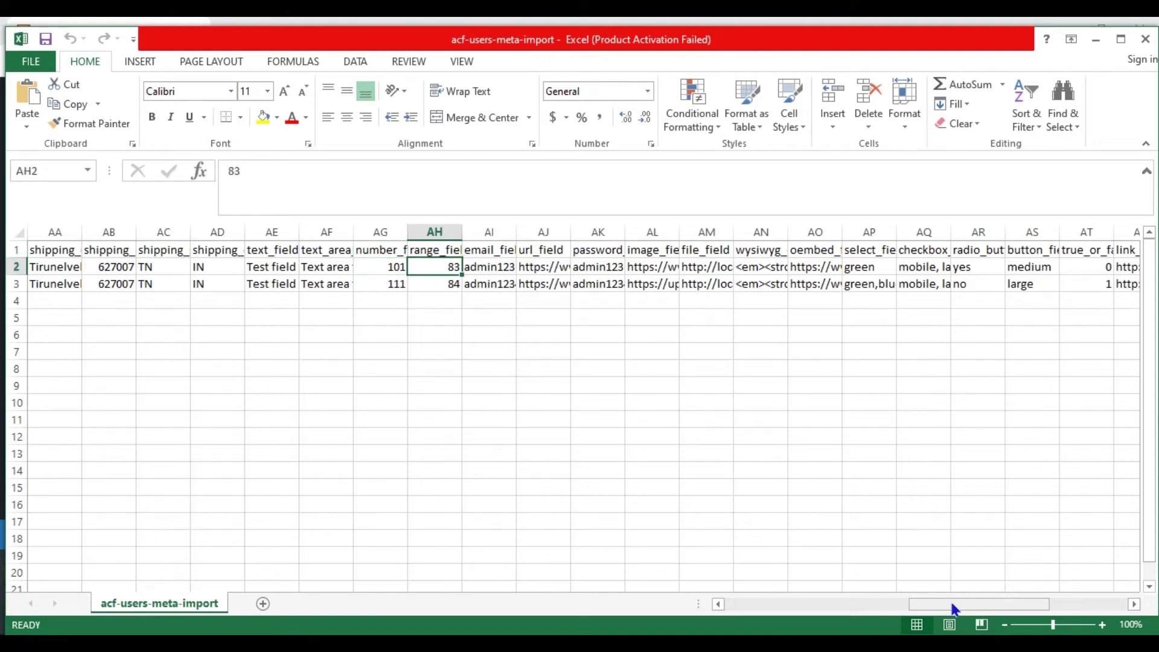
Inspect the header and first record of the email_field and url_field columns.
key(Up)
key(Right)
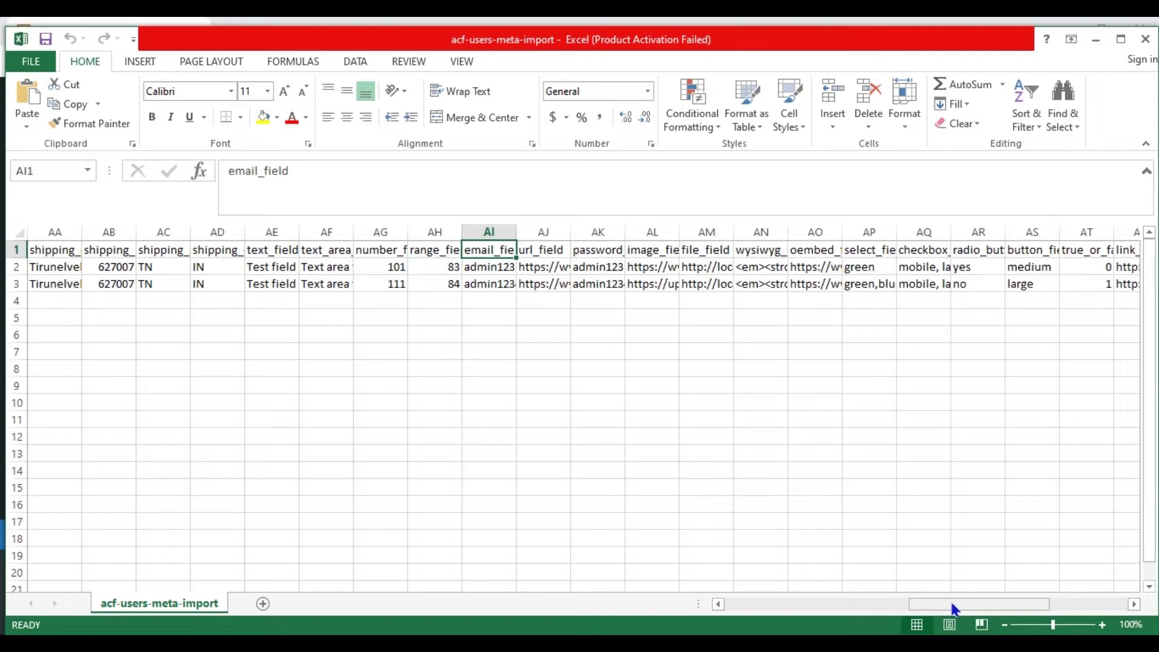
key(Down)
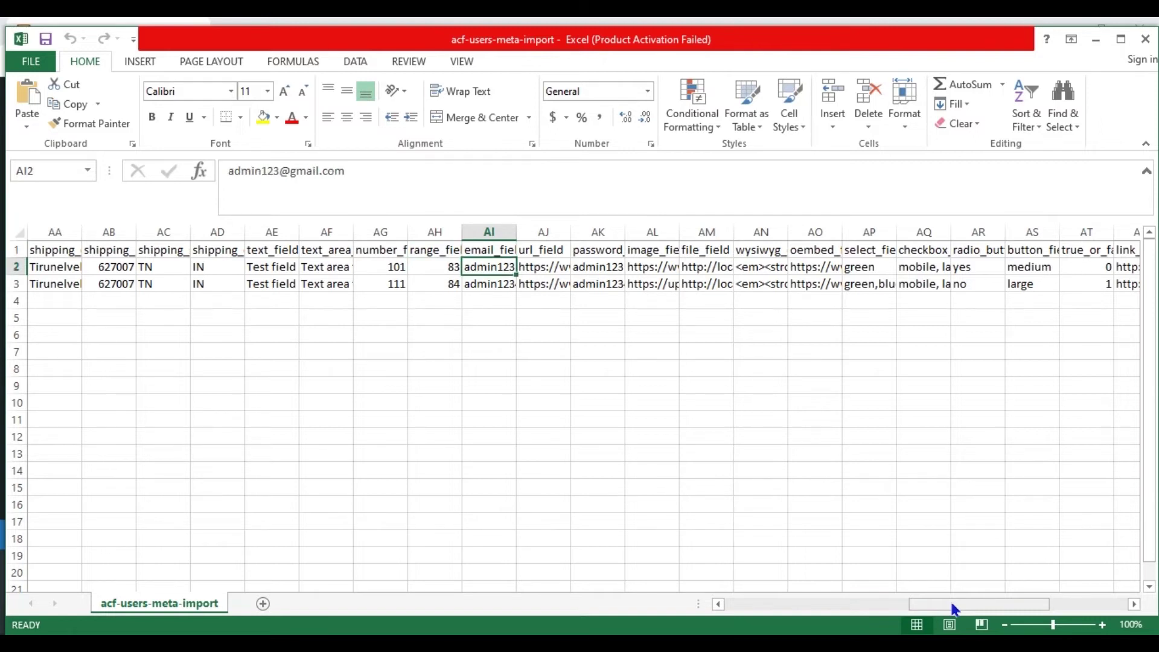
key(Up)
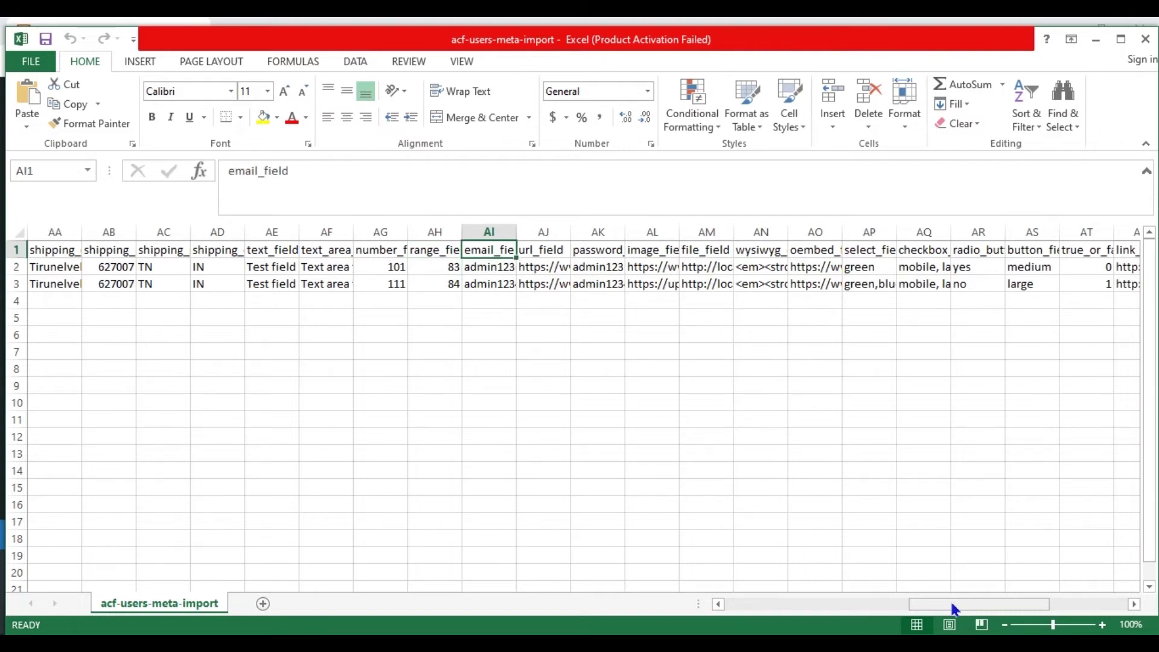
key(Down)
key(Up)
key(Right)
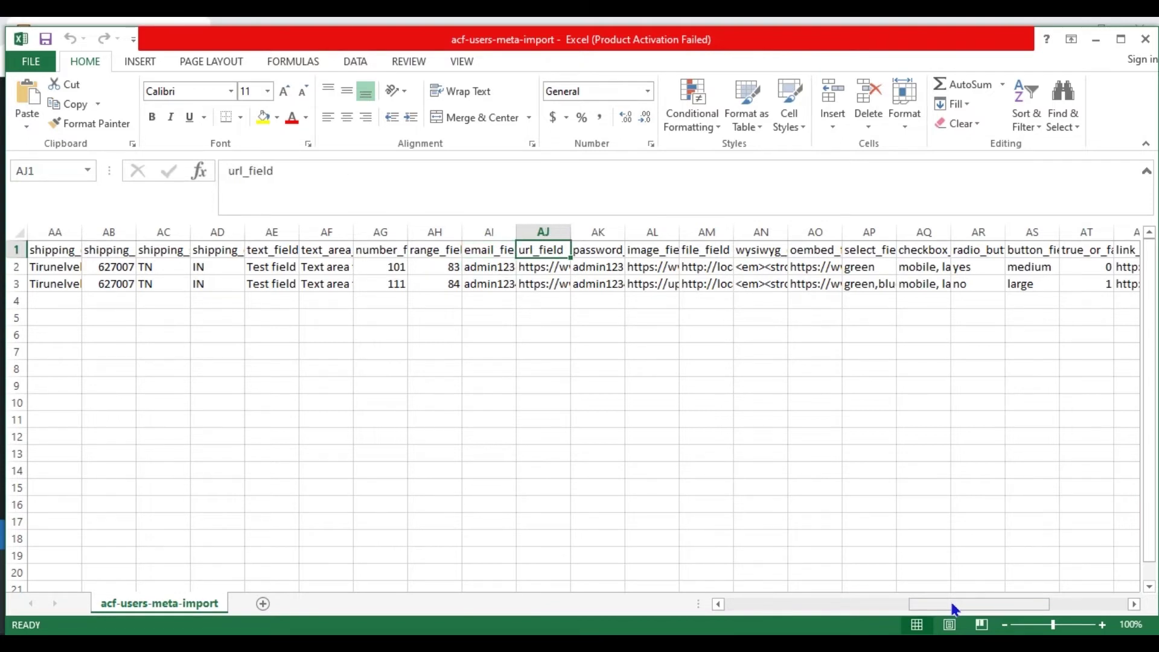
key(Down)
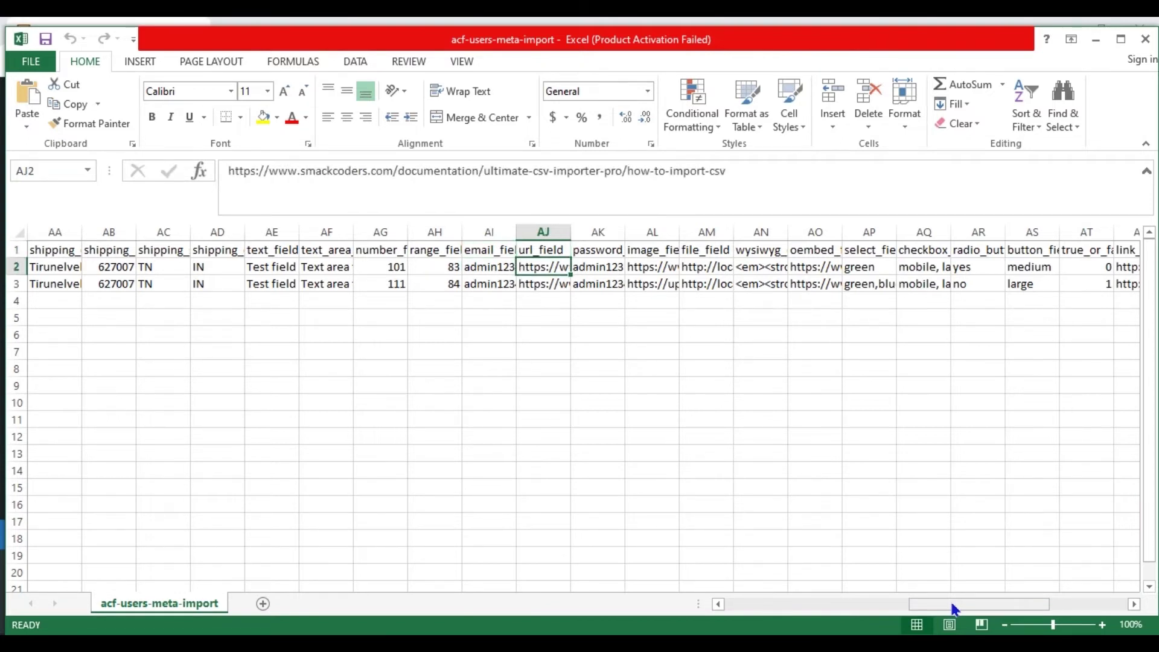
Inspect the header and first record of the password_field and image_field columns.
key(Up)
key(Right)
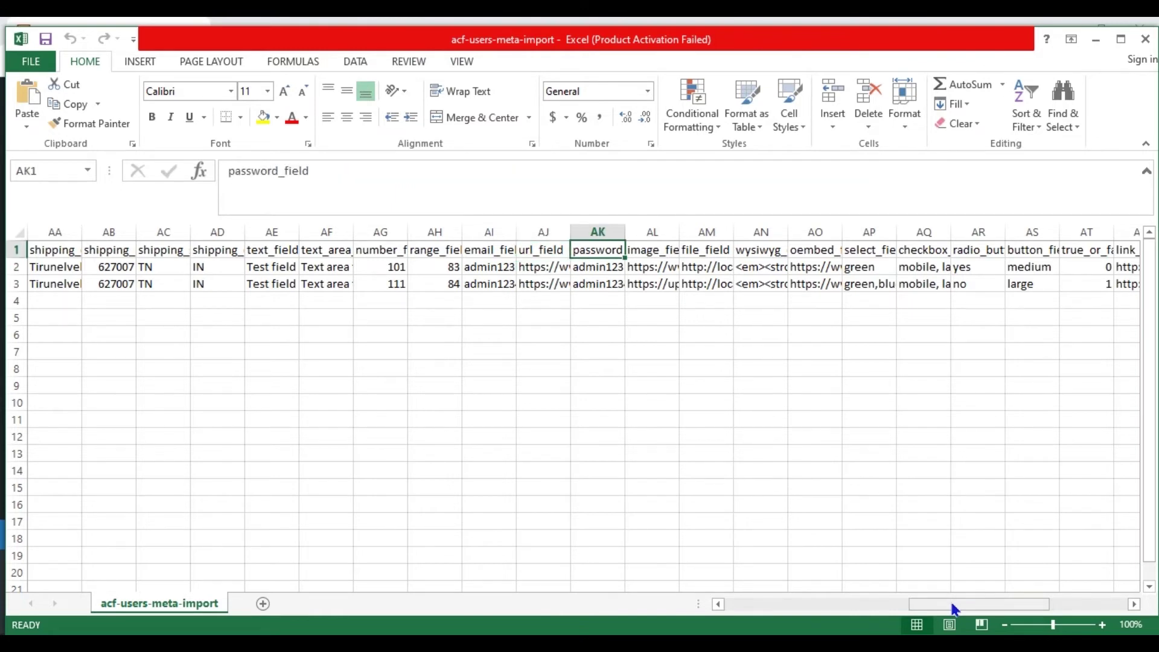
key(Down)
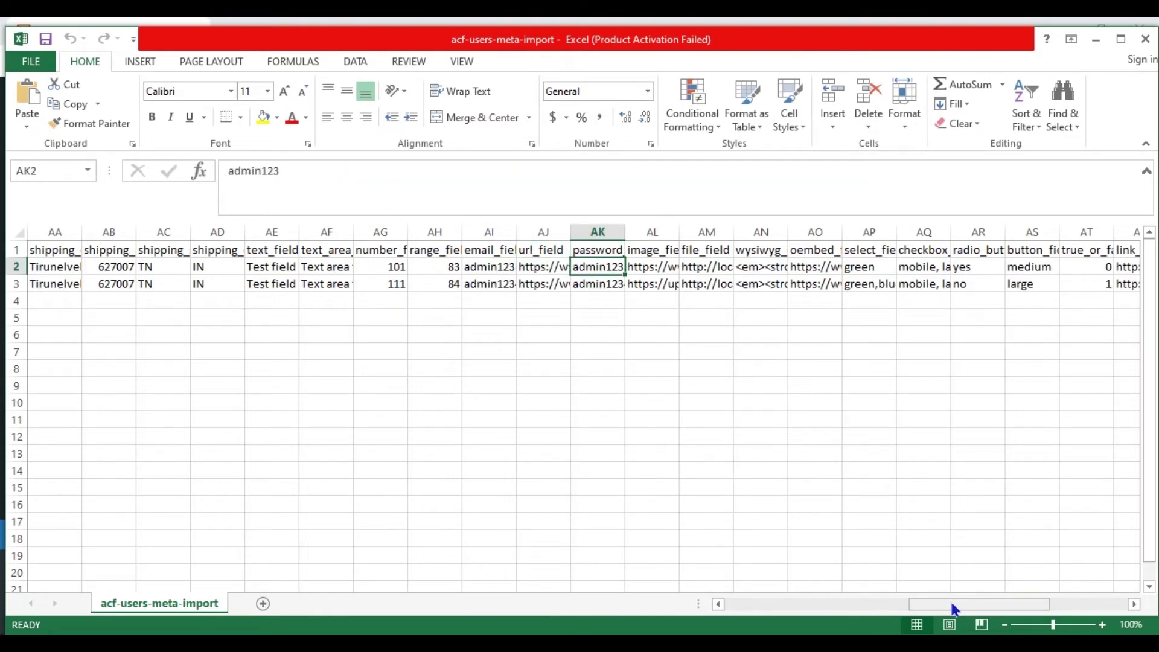
key(Up)
key(Right)
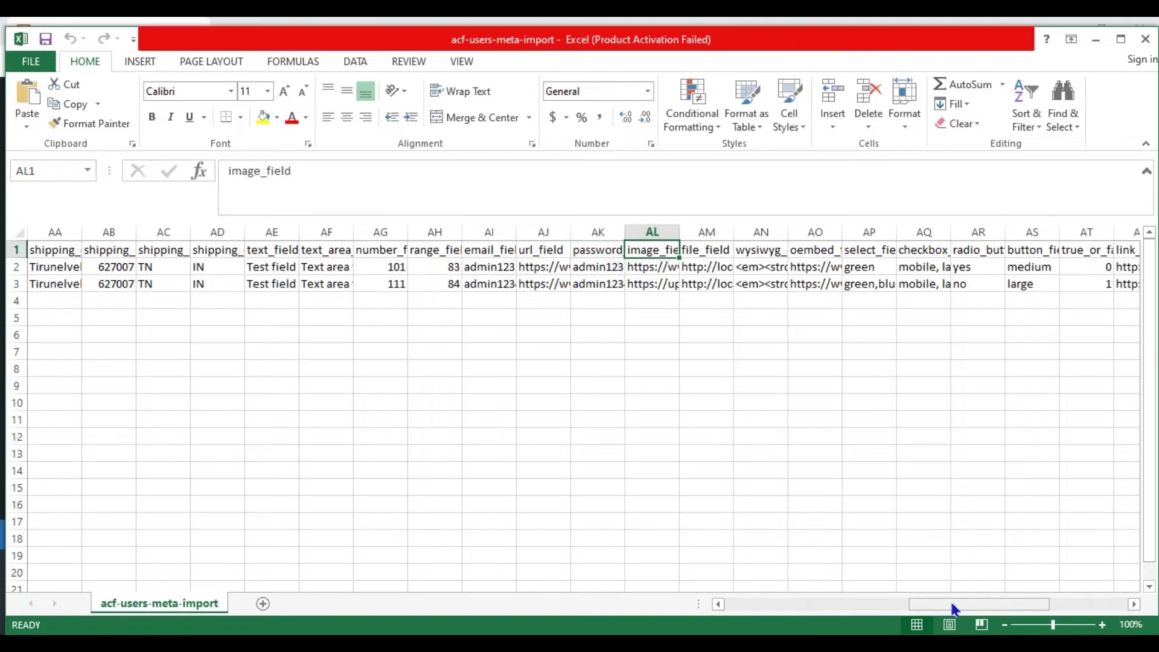
key(Down)
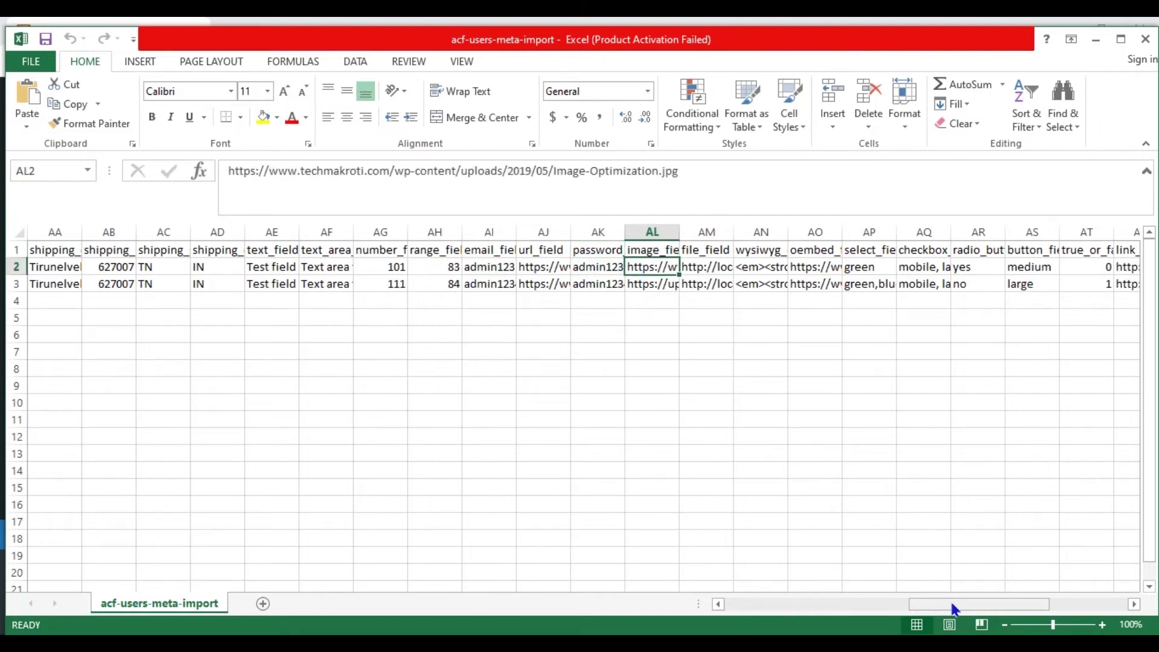
Inspect the header and first record of the file_field and wysiwyg_editor_field columns.
key(Up)
key(Right)
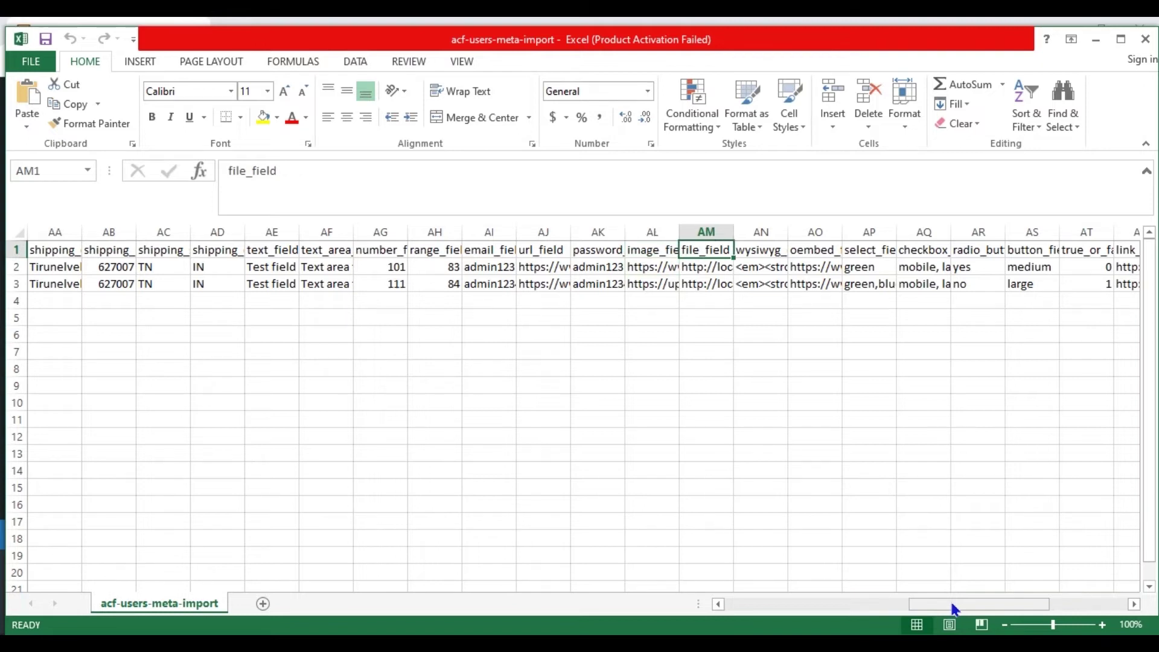
key(Down)
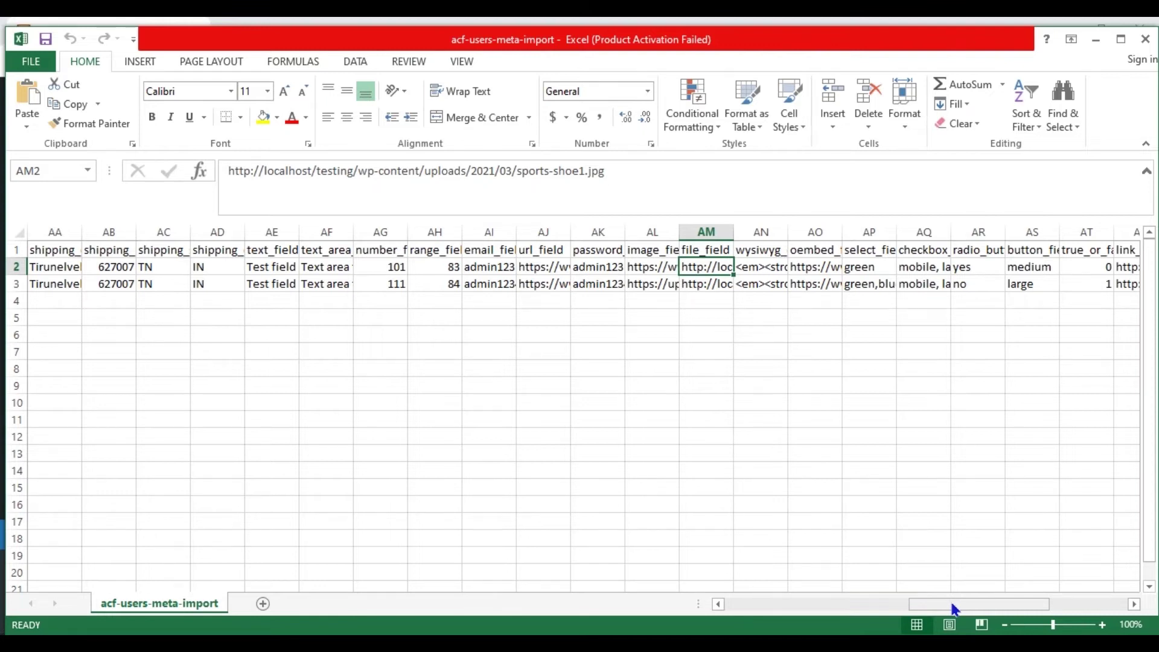
key(Up)
key(Right)
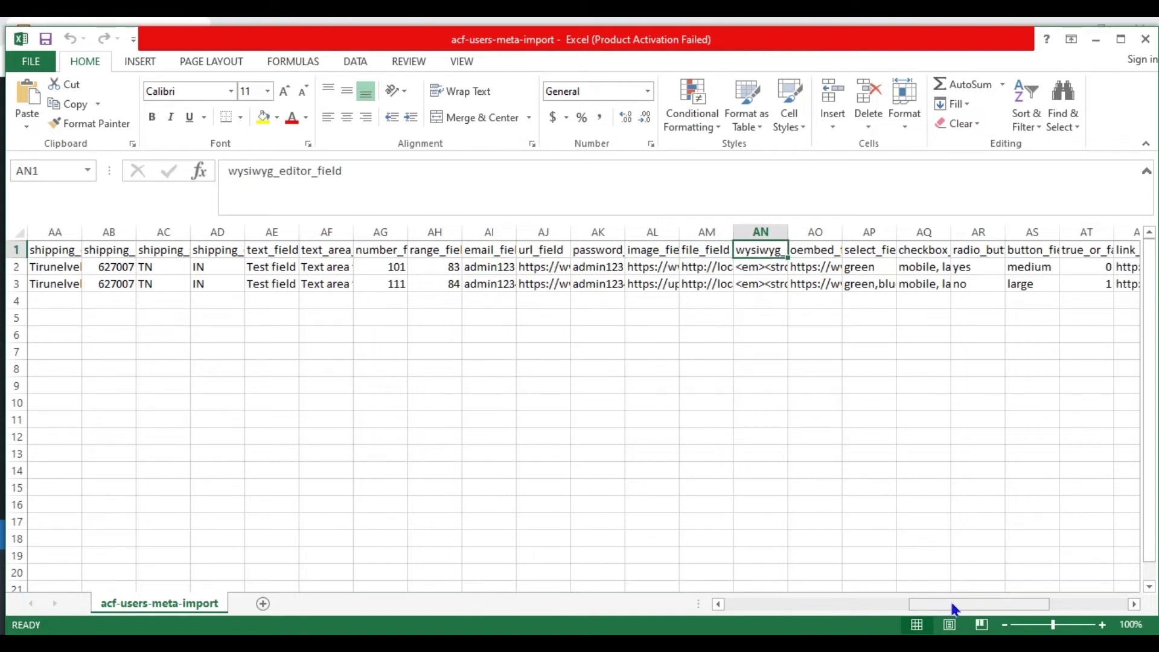
key(Down)
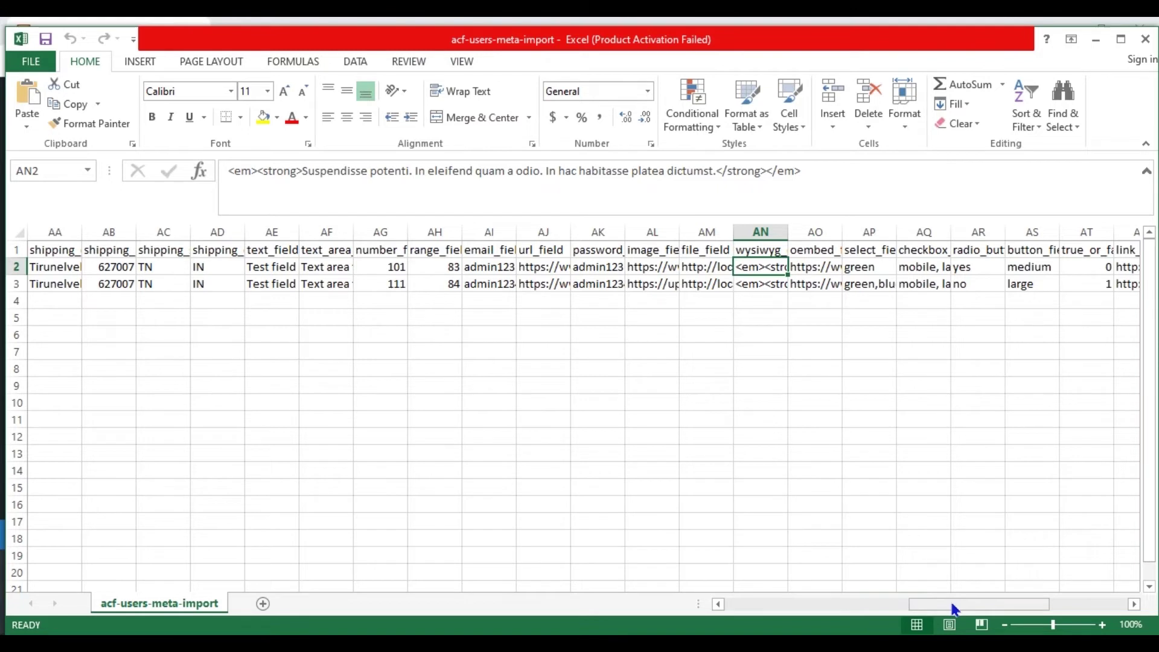
Inspect the header and first record of the oembed_field and select_field columns.
key(Up)
key(Right)
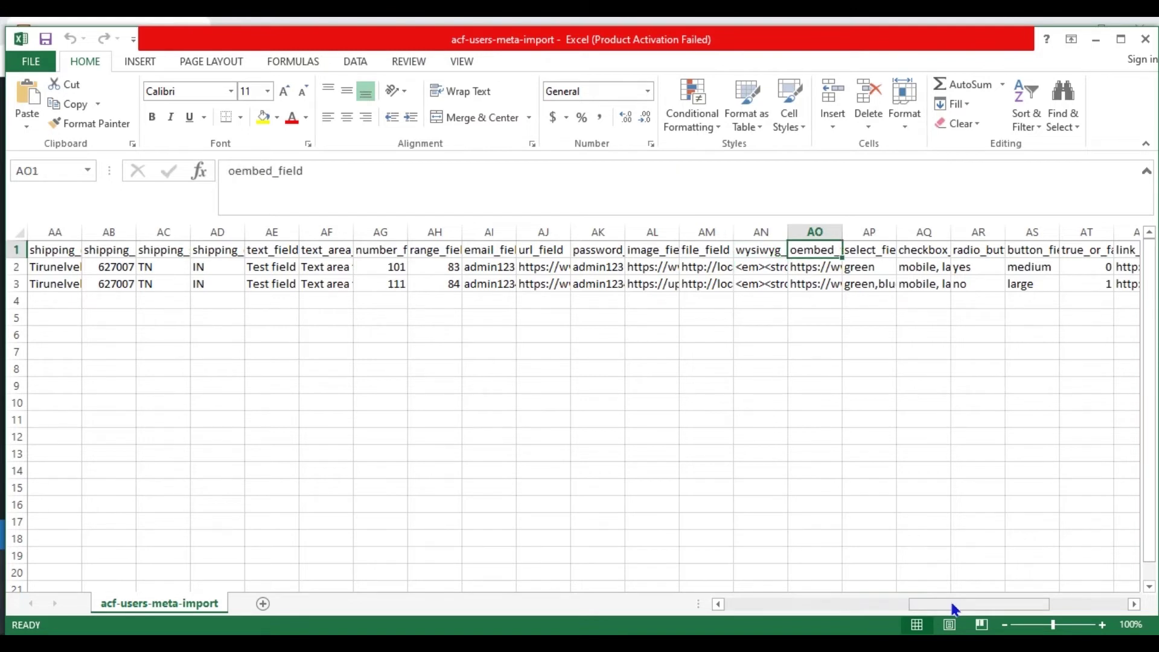
key(Down)
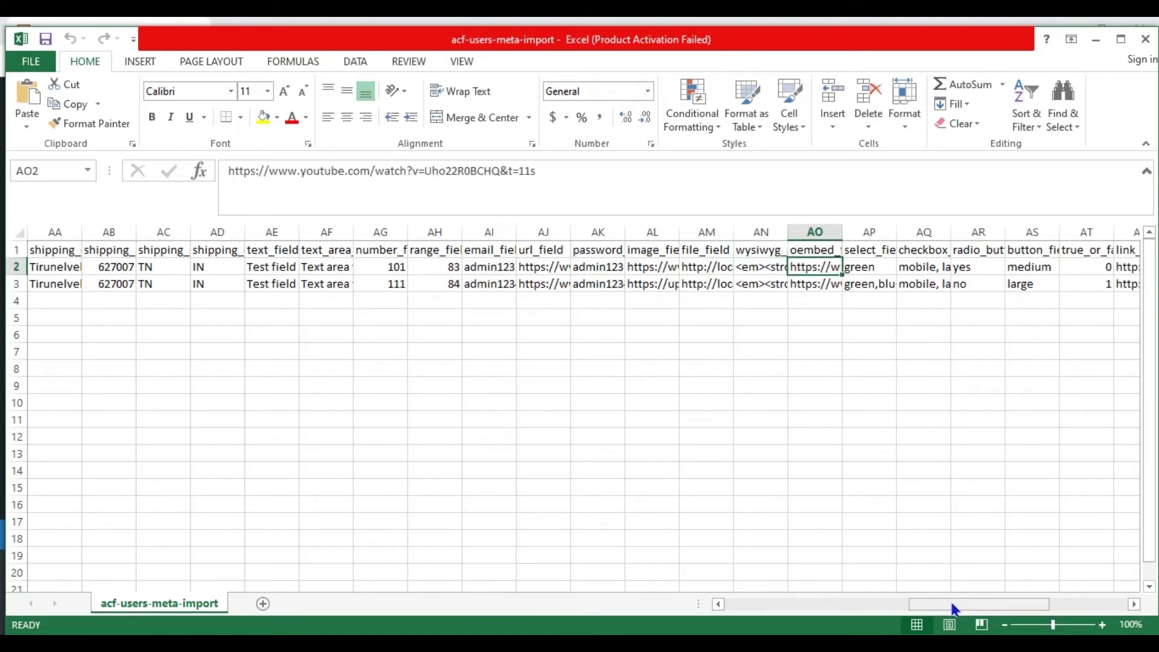
key(Up)
key(Right)
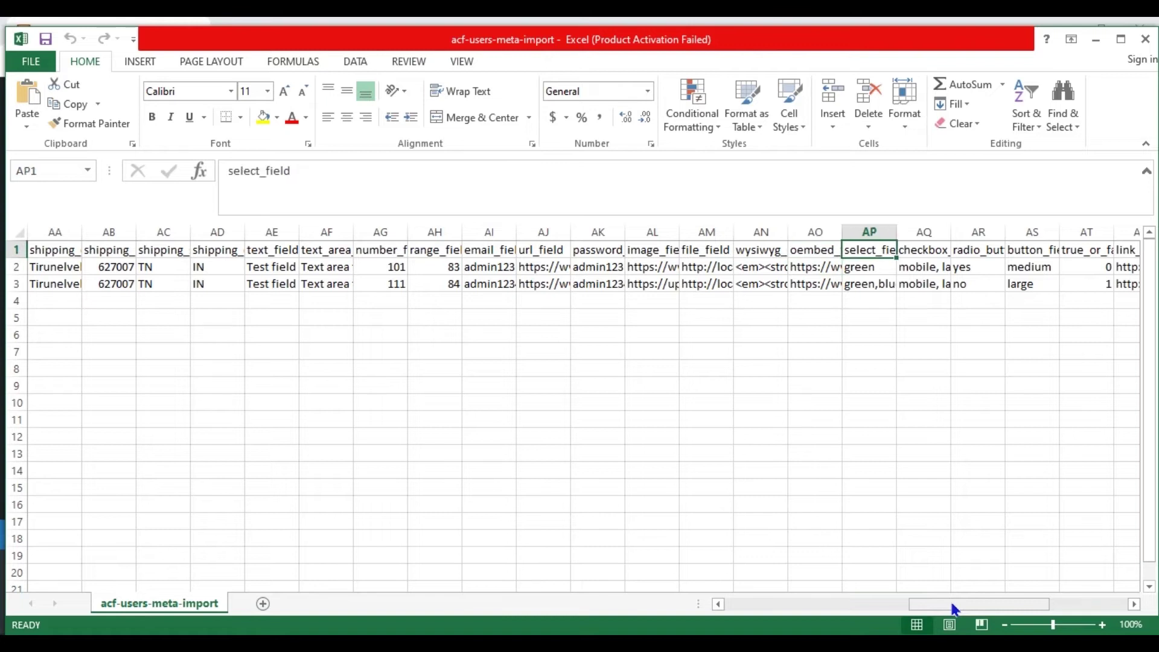
key(Down)
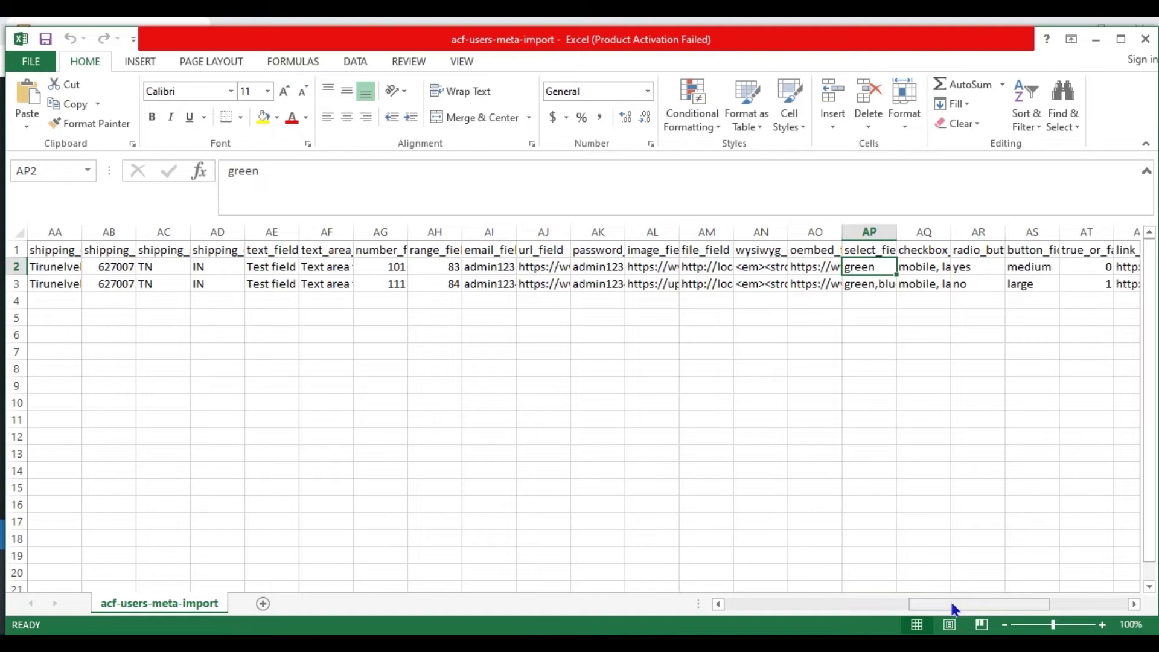
Inspect the header and first record of the checkbox_field and radio_button_field columns.
key(Up)
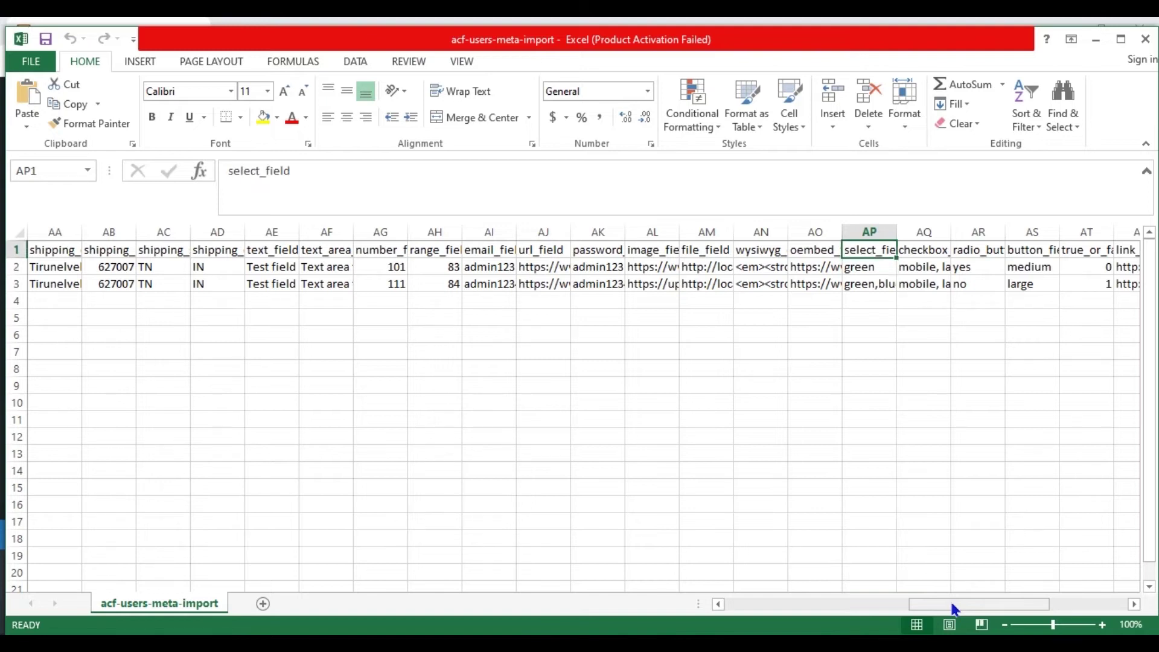
key(Right)
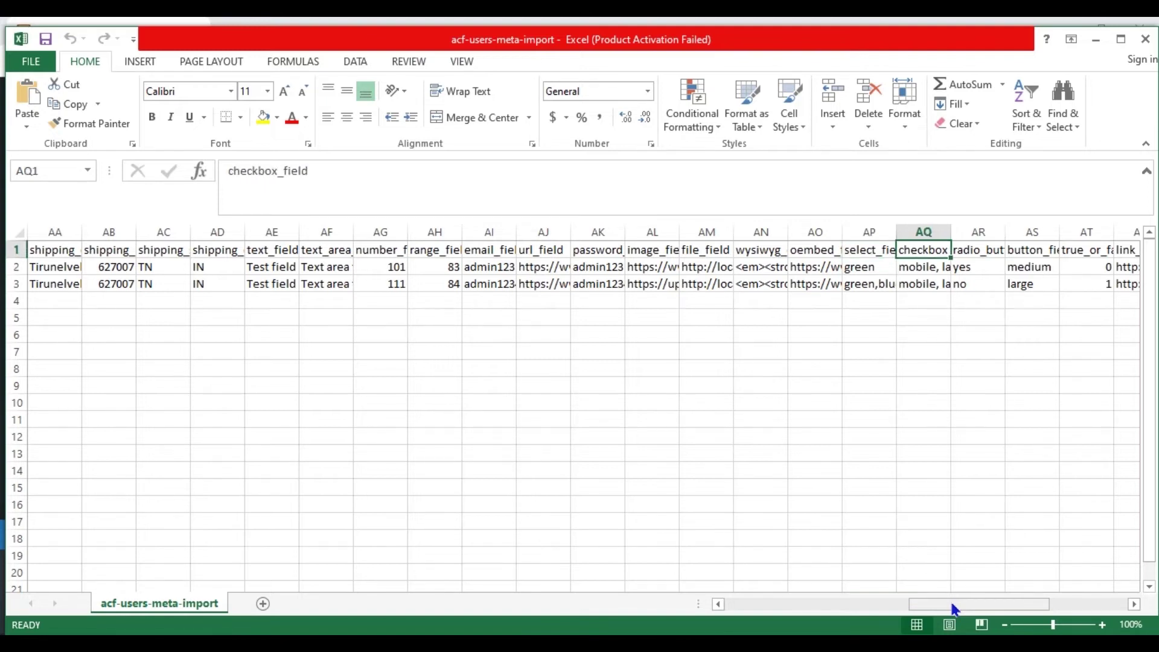
key(Down)
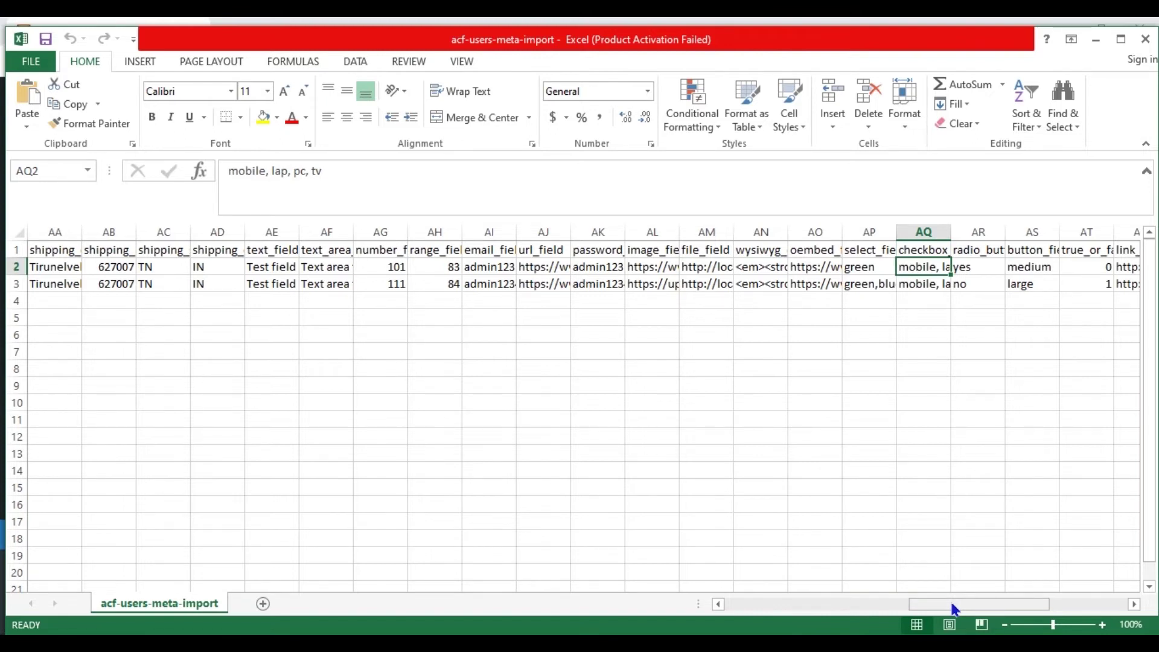
key(Up)
key(Right)
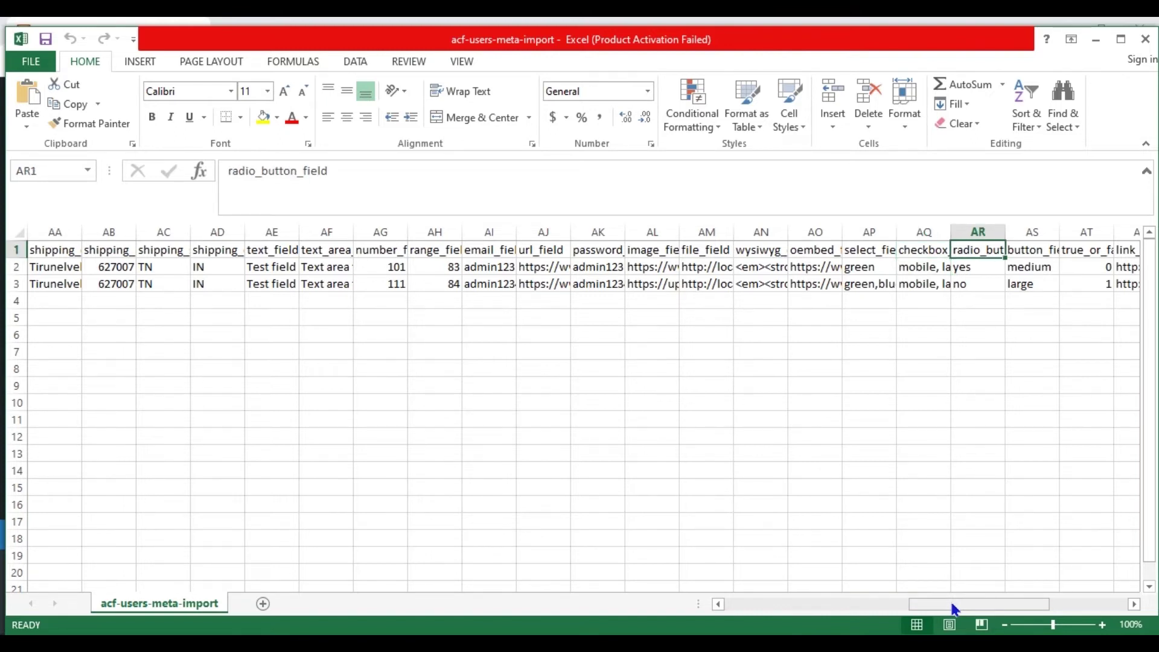
key(Down)
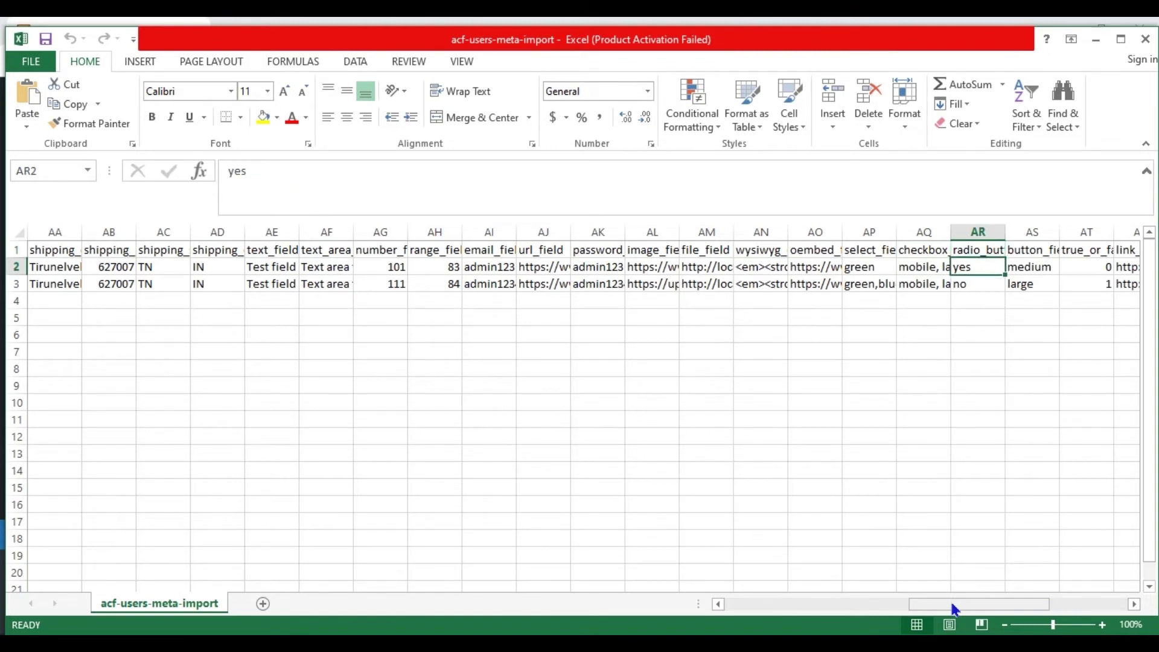
Inspect the header and first record of button_field, and the header and both records of true_or_false_field.
key(Up)
key(Right)
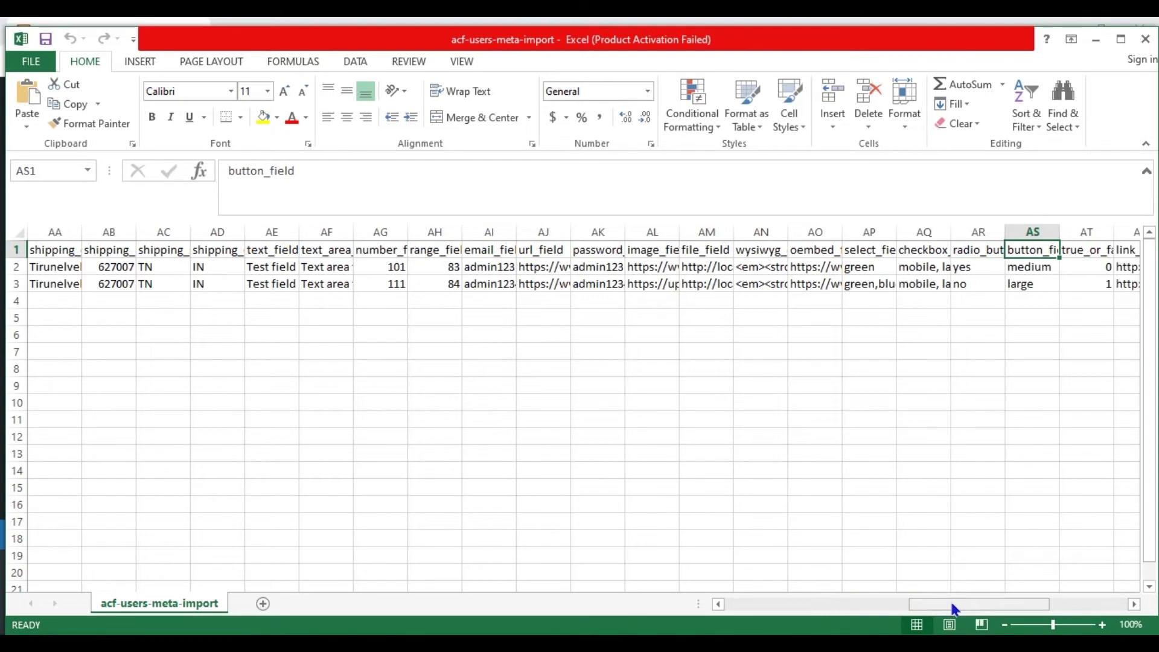
key(Down)
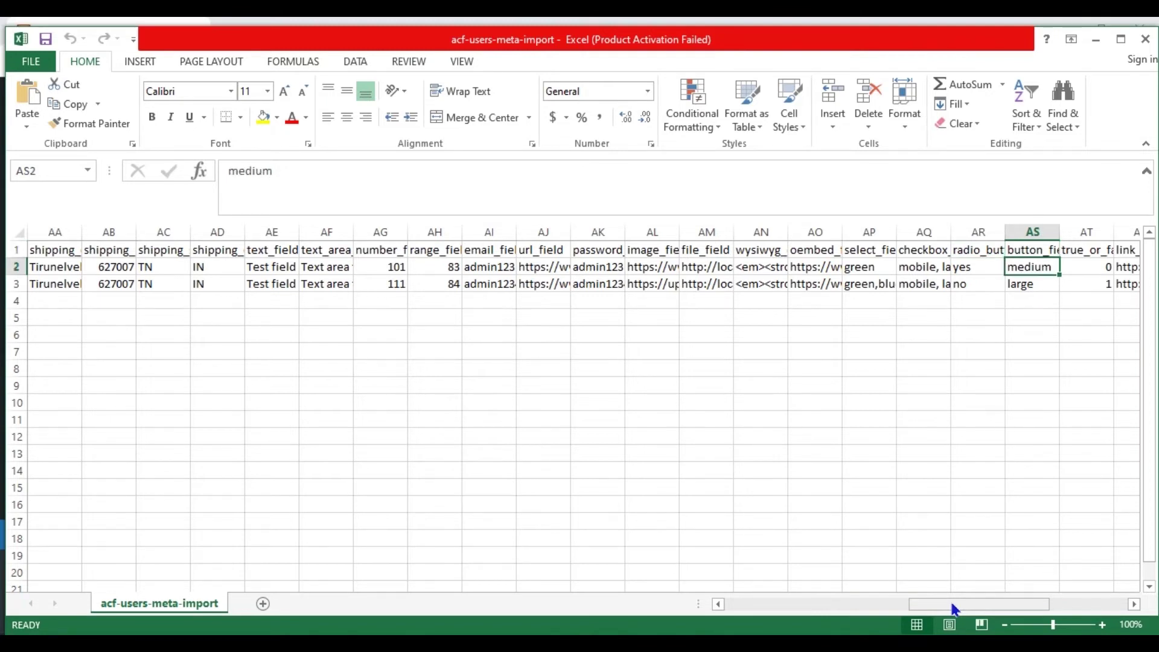
key(Up)
key(Right)
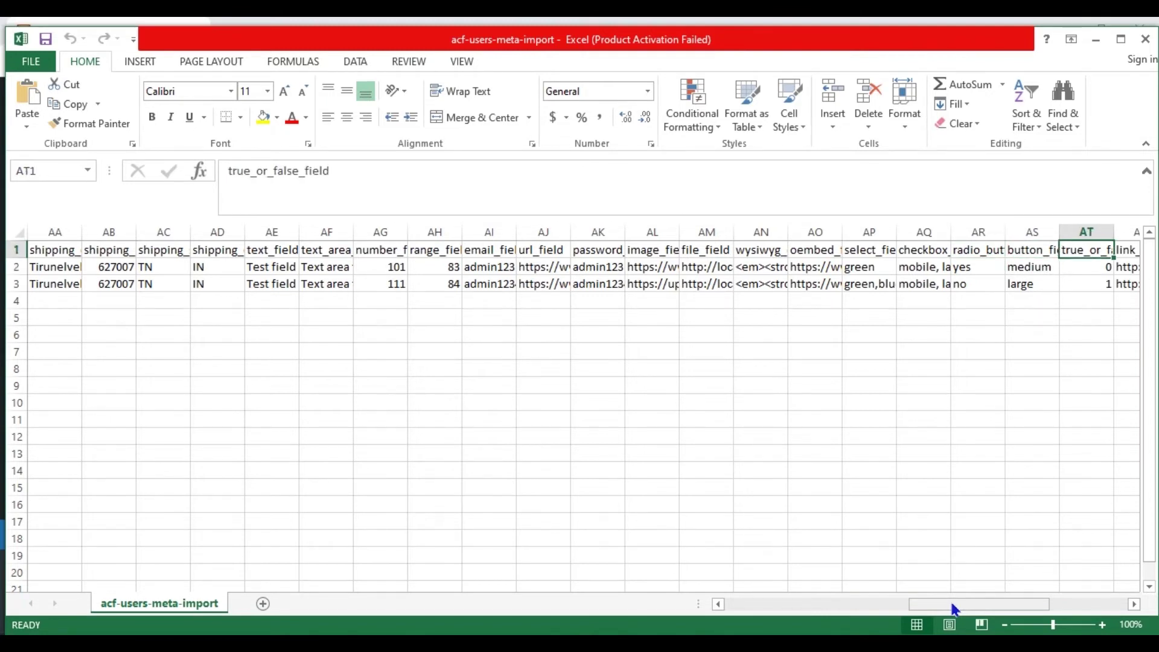
key(Down)
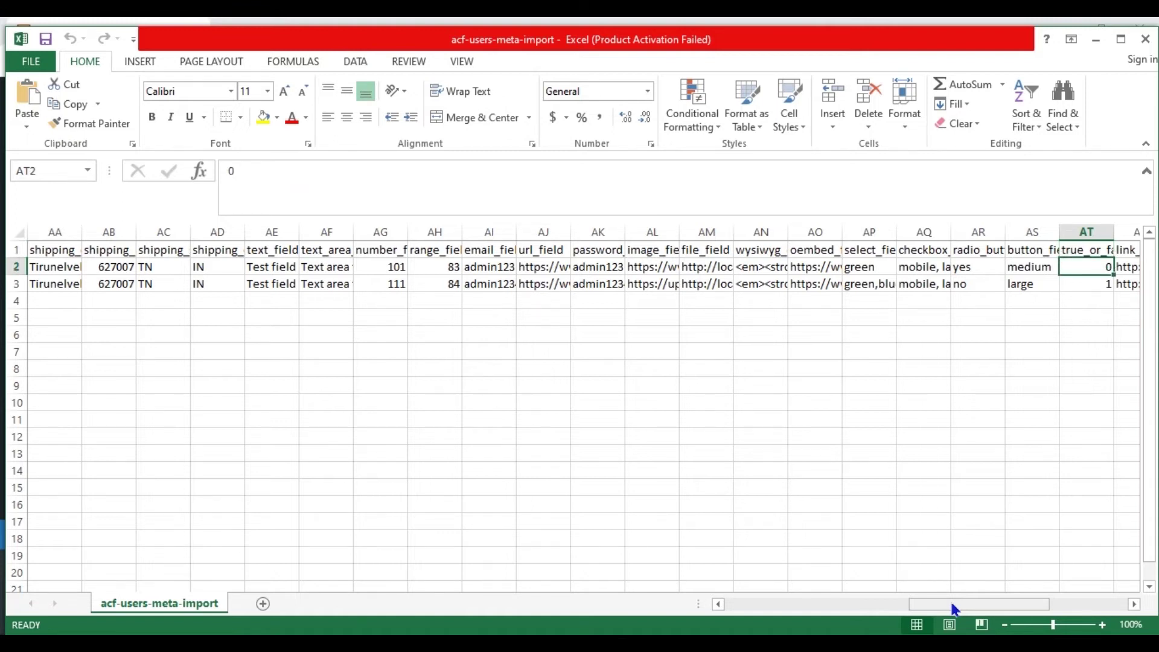
key(Down)
Inspect the first record of the link_field column.
key(Up)
key(Up)
key(Right)
key(Down)
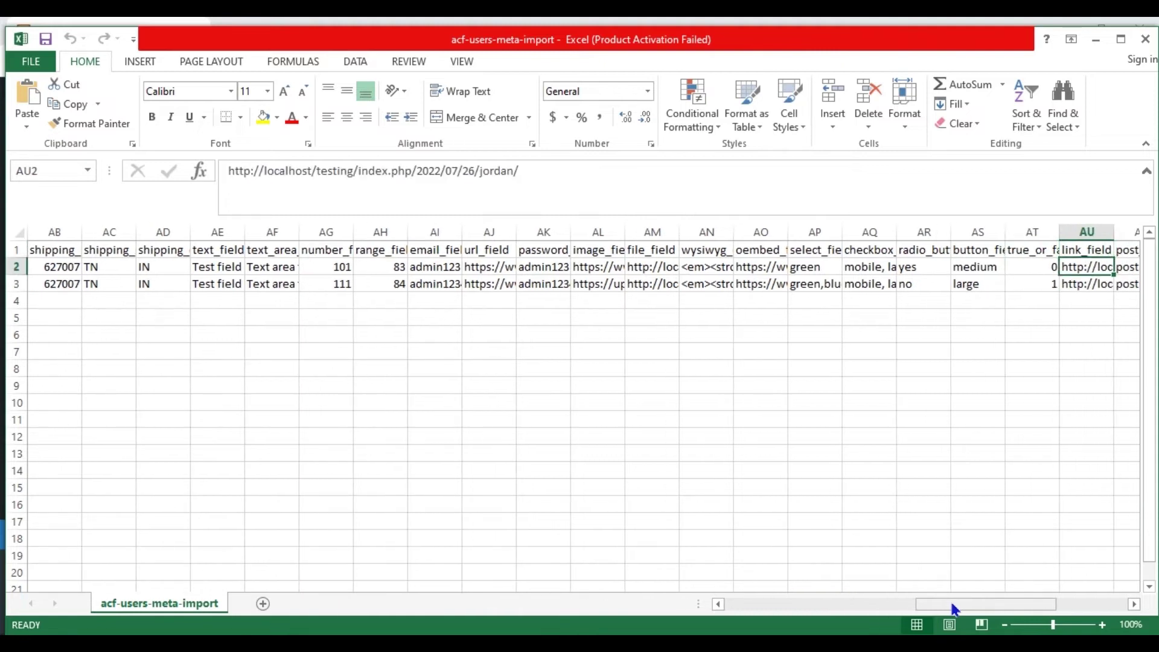
Inspect the header and both records of the post_object_field column.
drag(952, 607, 1011, 612)
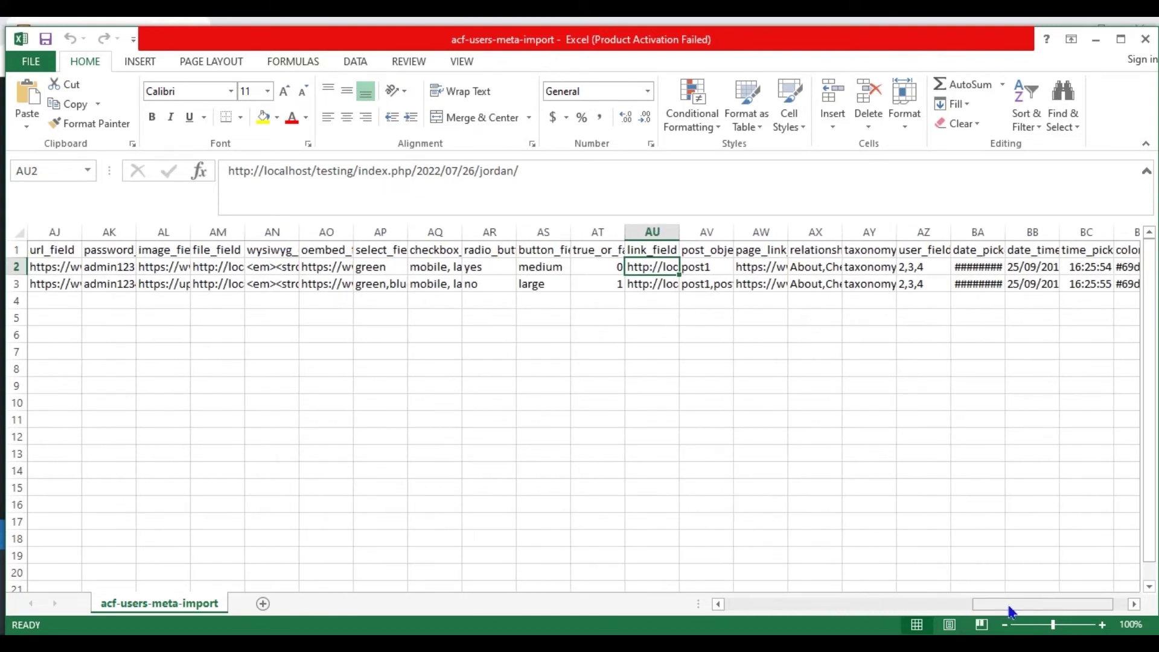
key(Up)
key(Right)
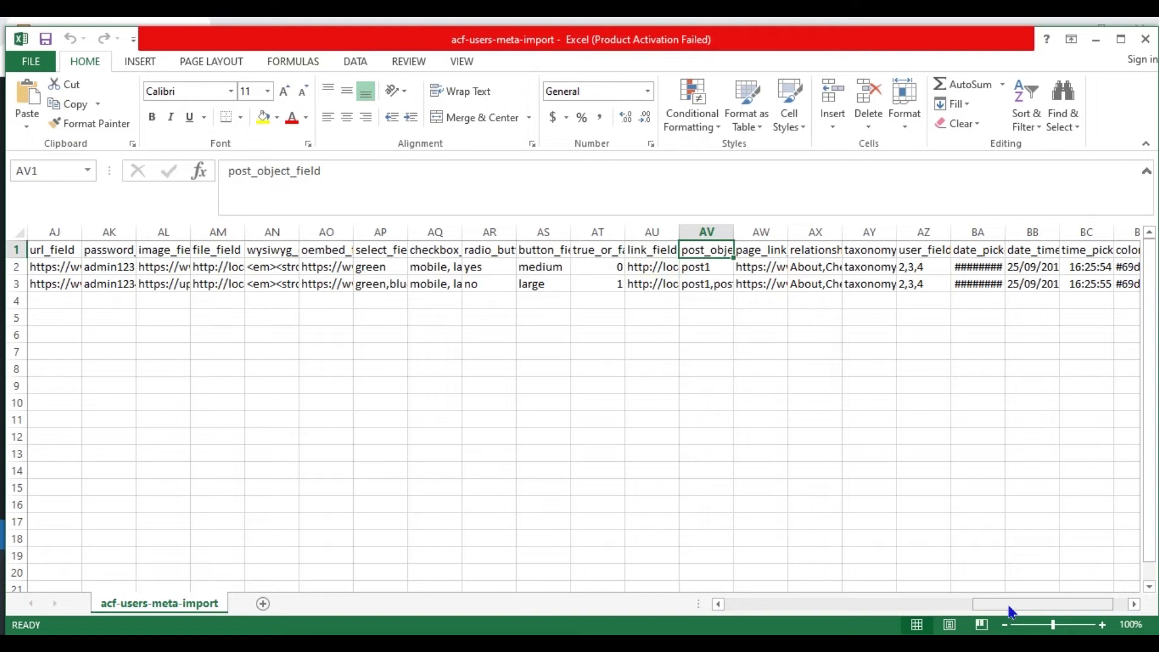
key(Down)
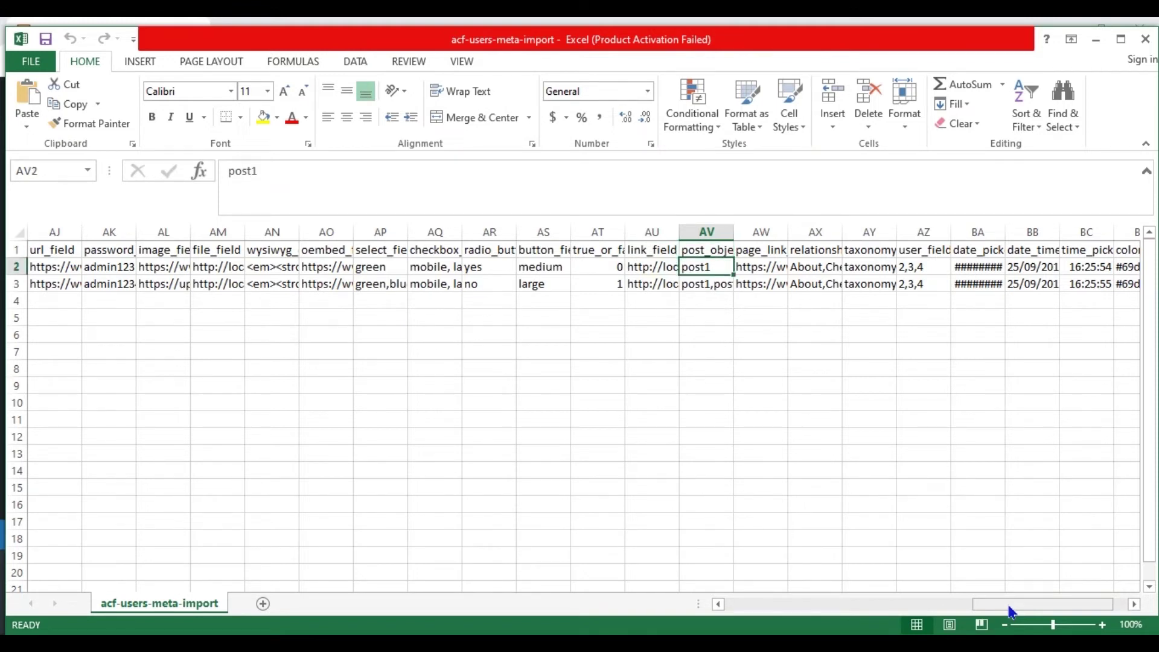
key(Down)
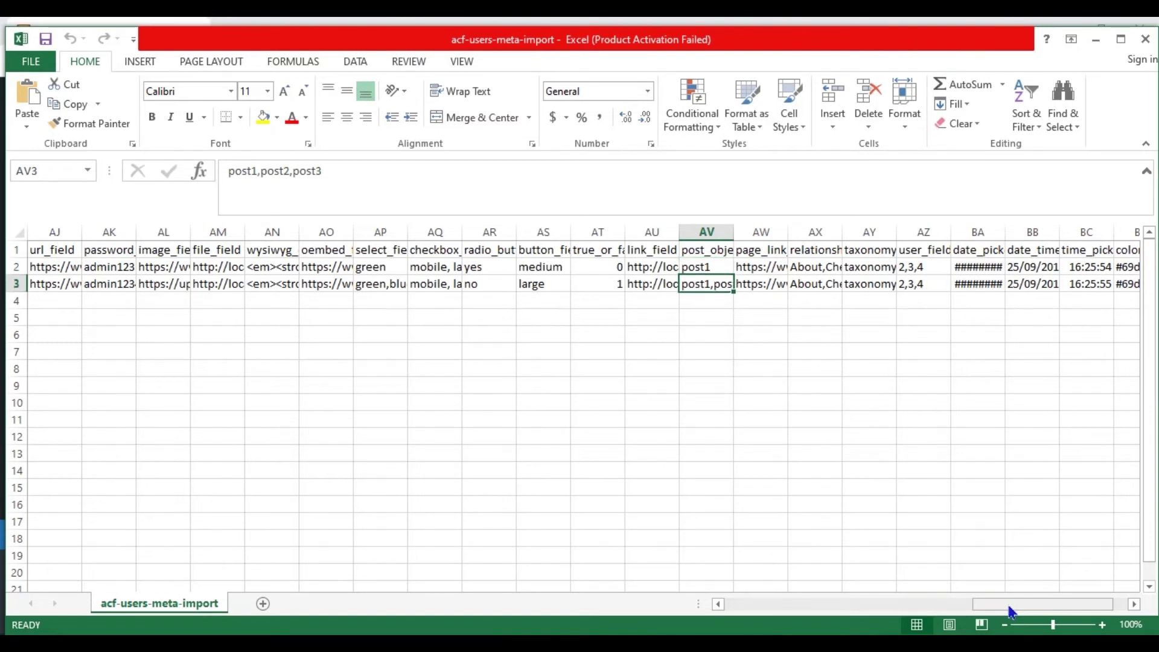
key(Up)
Inspect the header and first record of the page_link_field column.
key(Up)
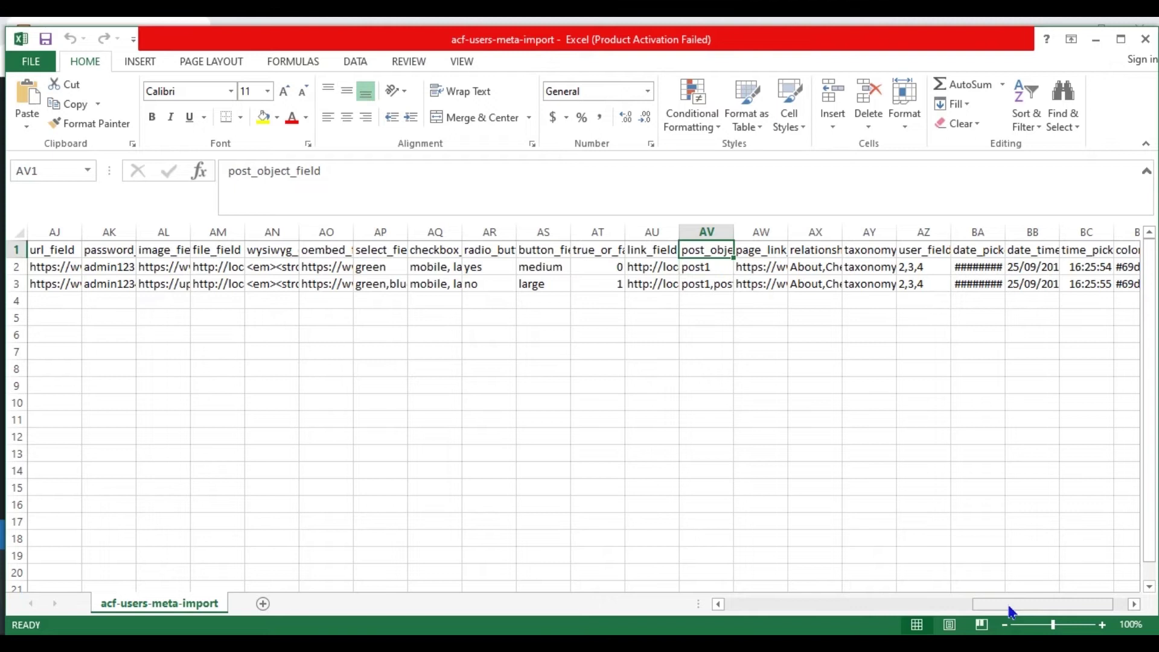
key(Right)
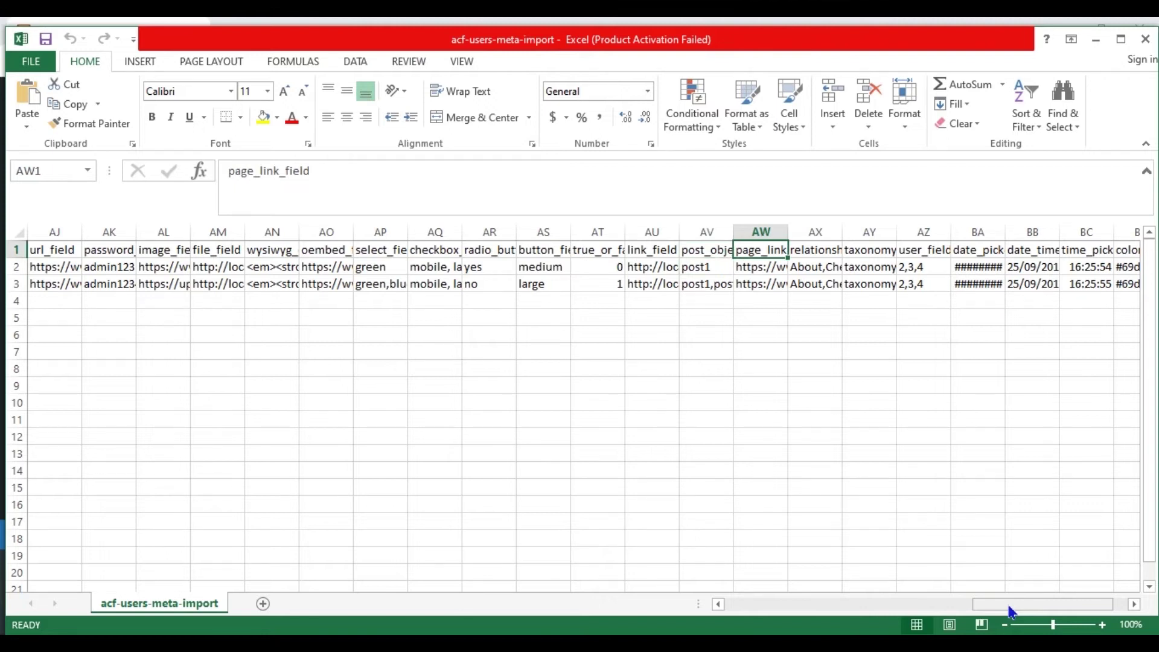
drag(1011, 612, 1034, 615)
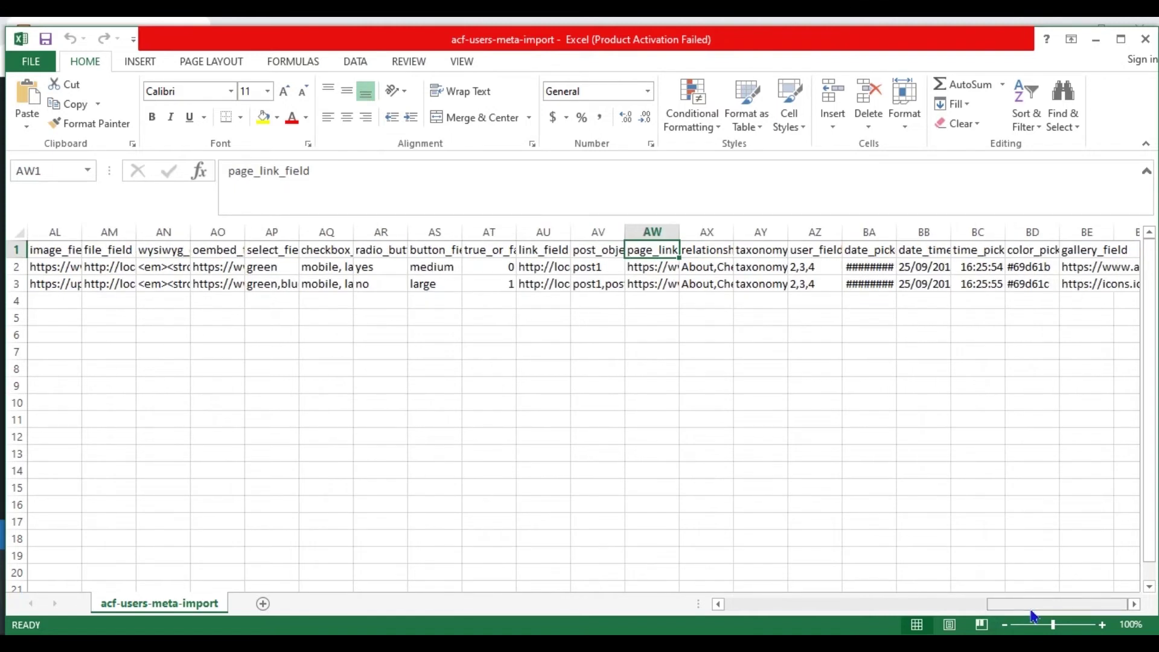
key(Down)
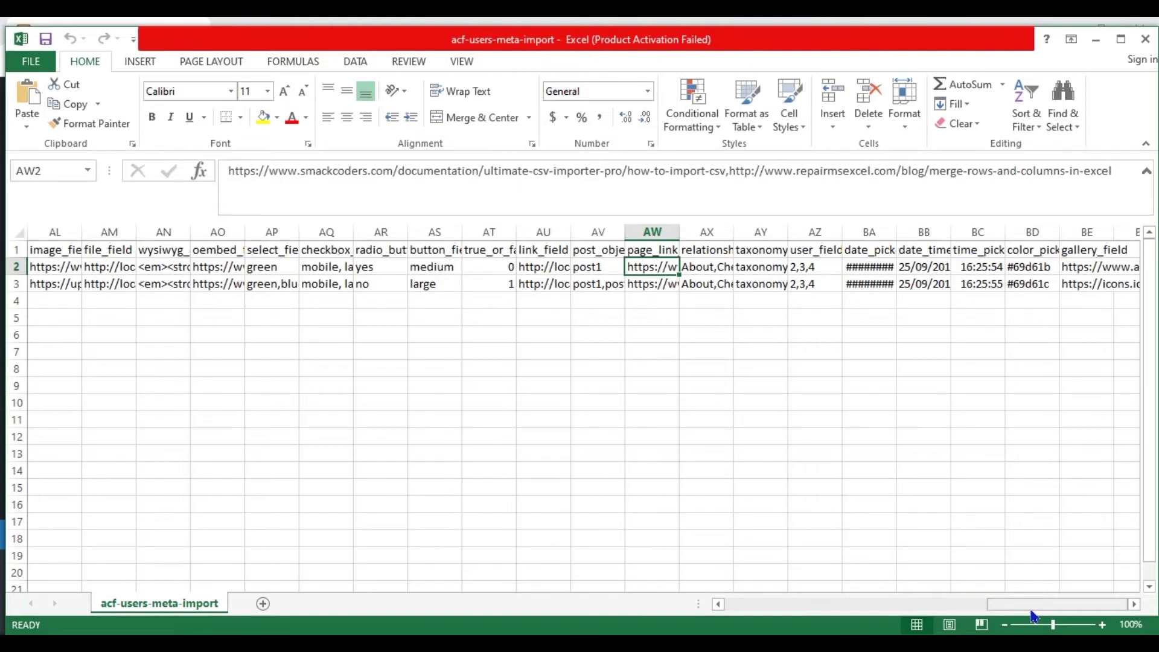
Inspect the header and first record of the relationship_field column.
key(Up)
key(Right)
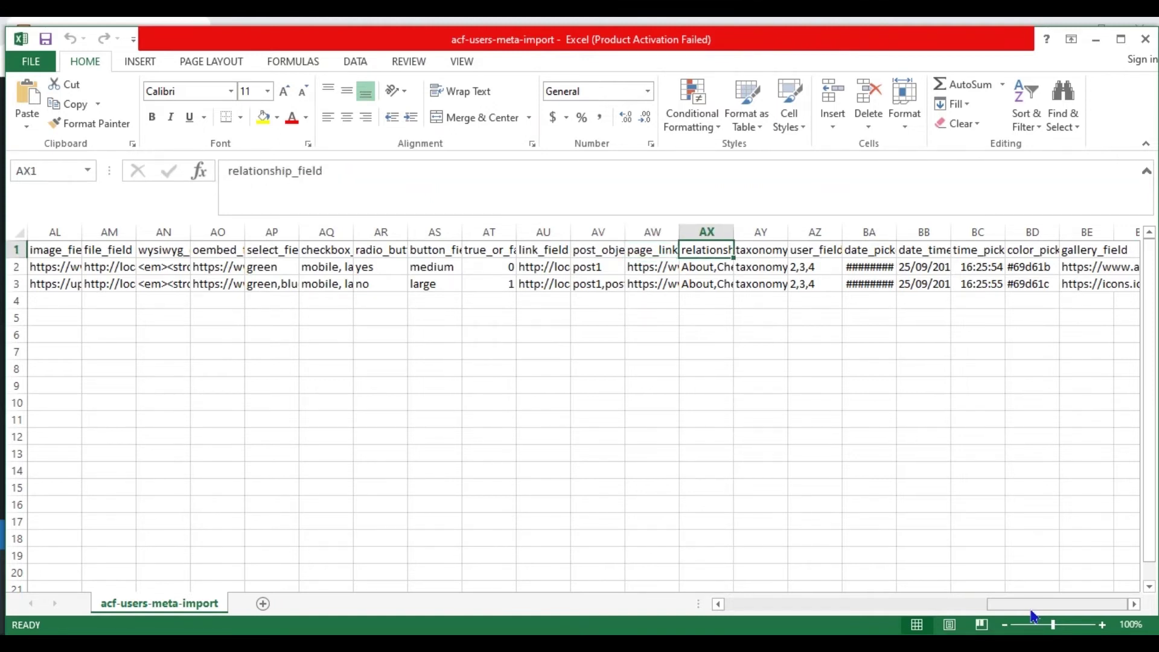
key(Down)
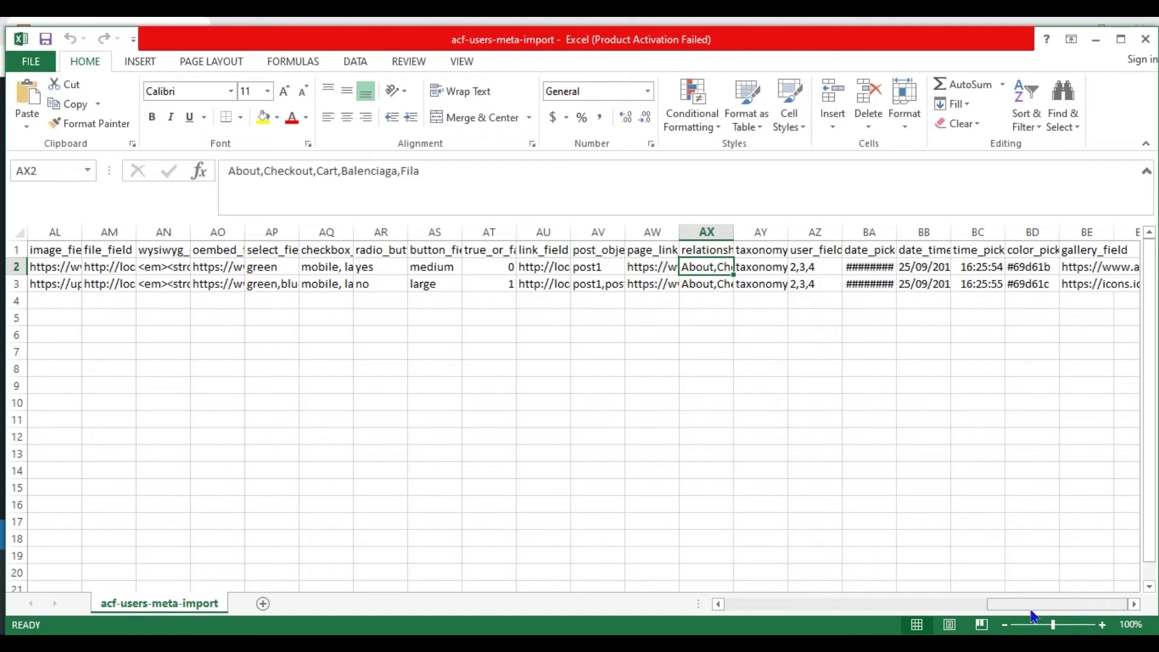
Inspect the header and both records of the taxonomy_field column.
key(Up)
key(Right)
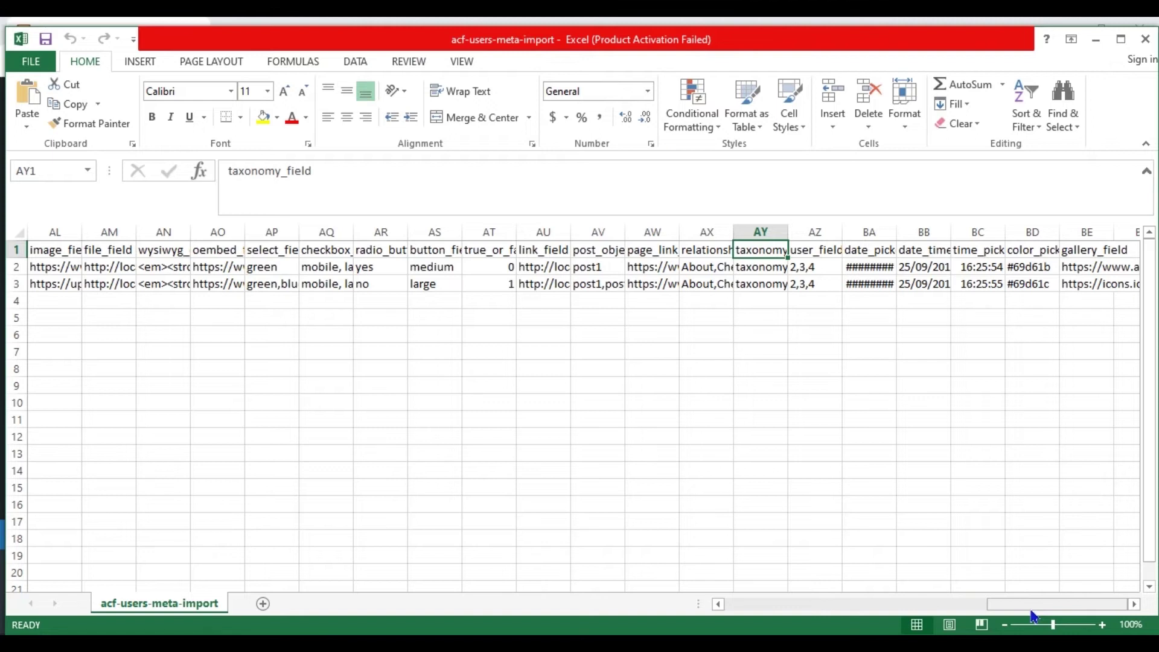
key(Down)
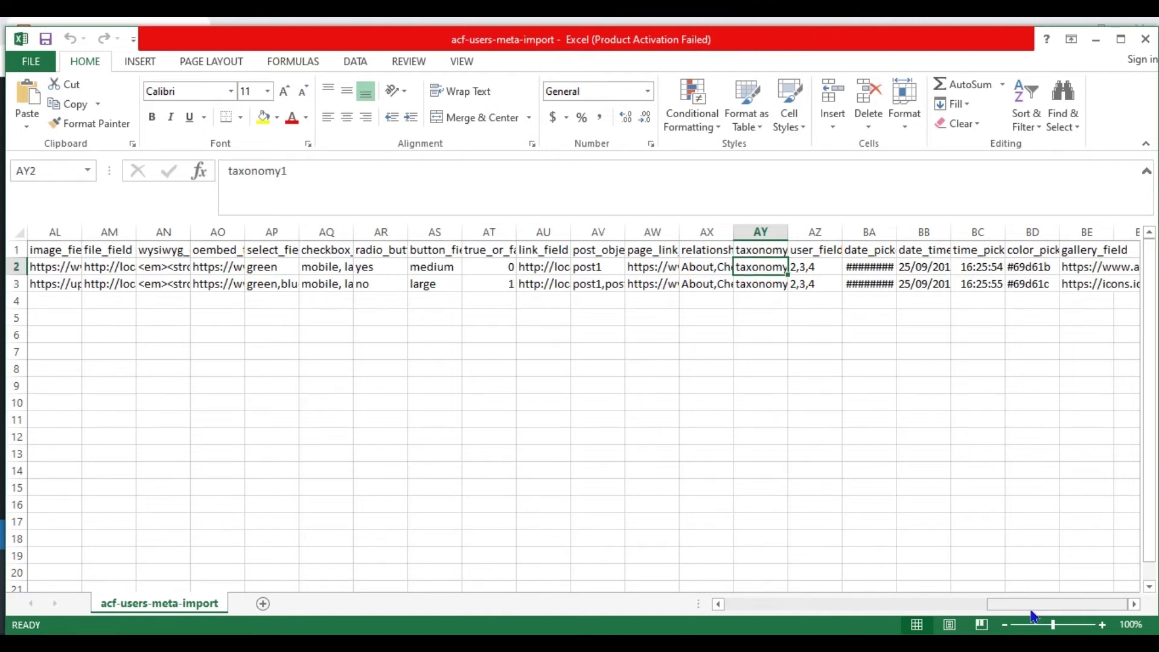
key(Down)
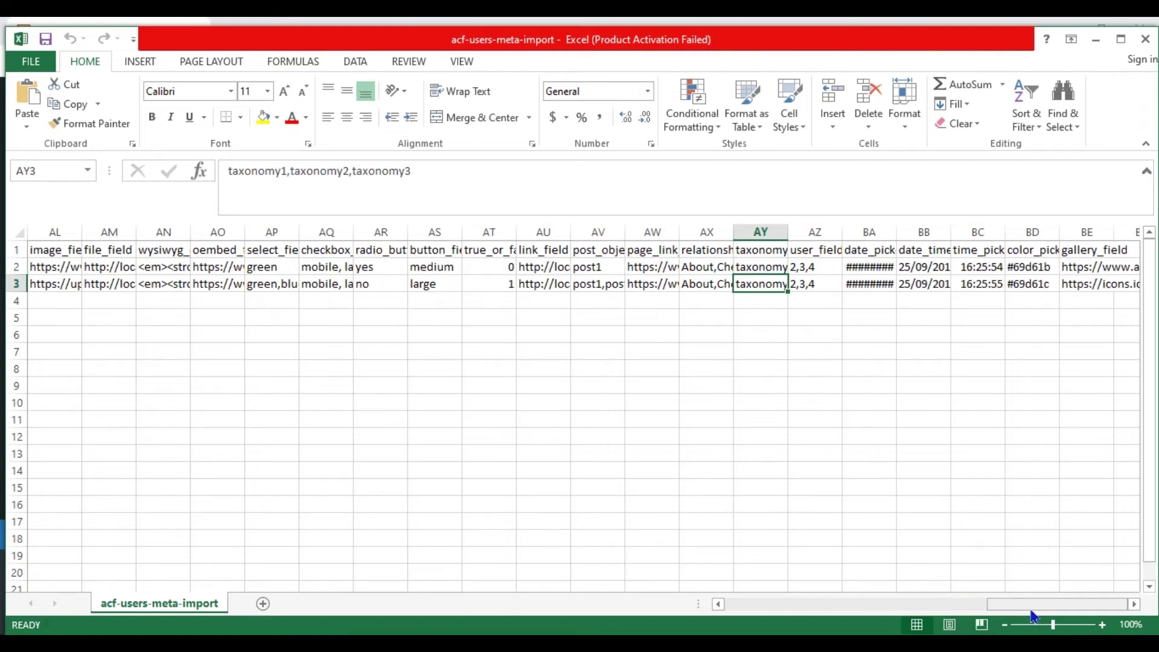
key(Up)
key(Up)
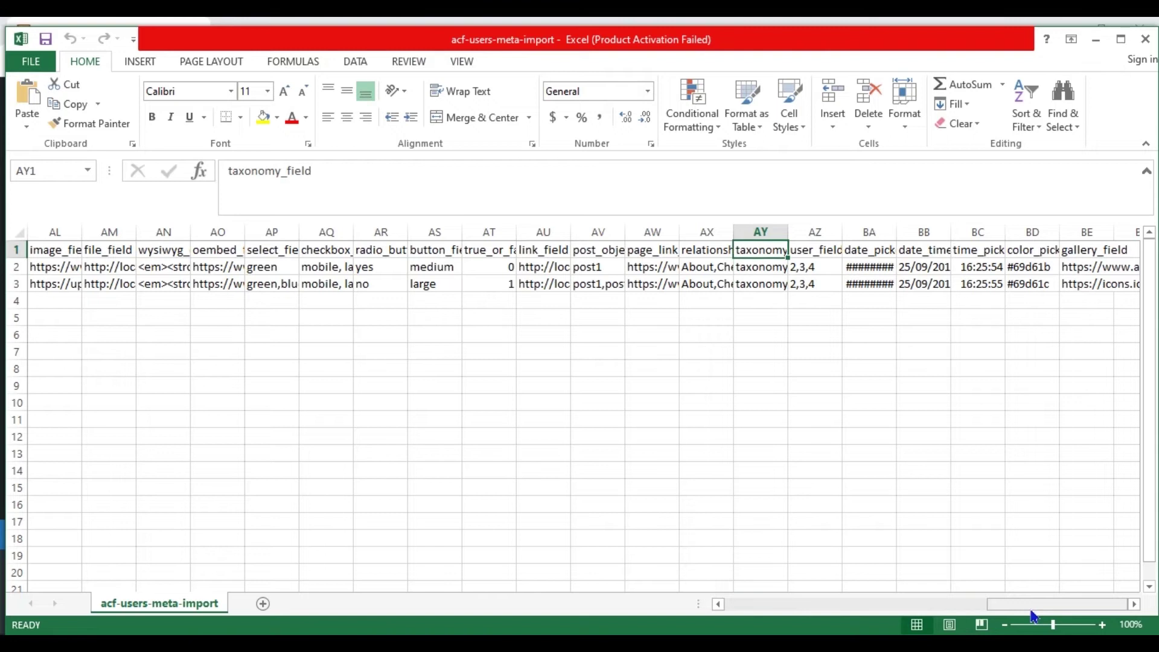
Inspect the headers and first records of the user_field and date_picker_field columns.
key(Right)
key(Down)
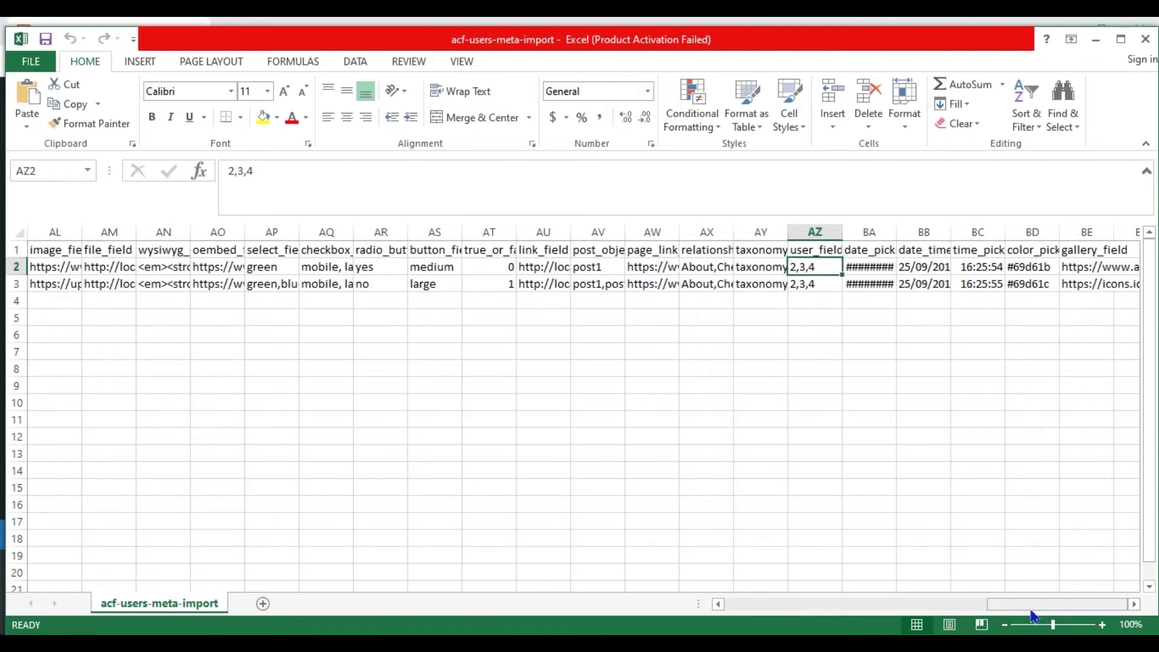
key(Up)
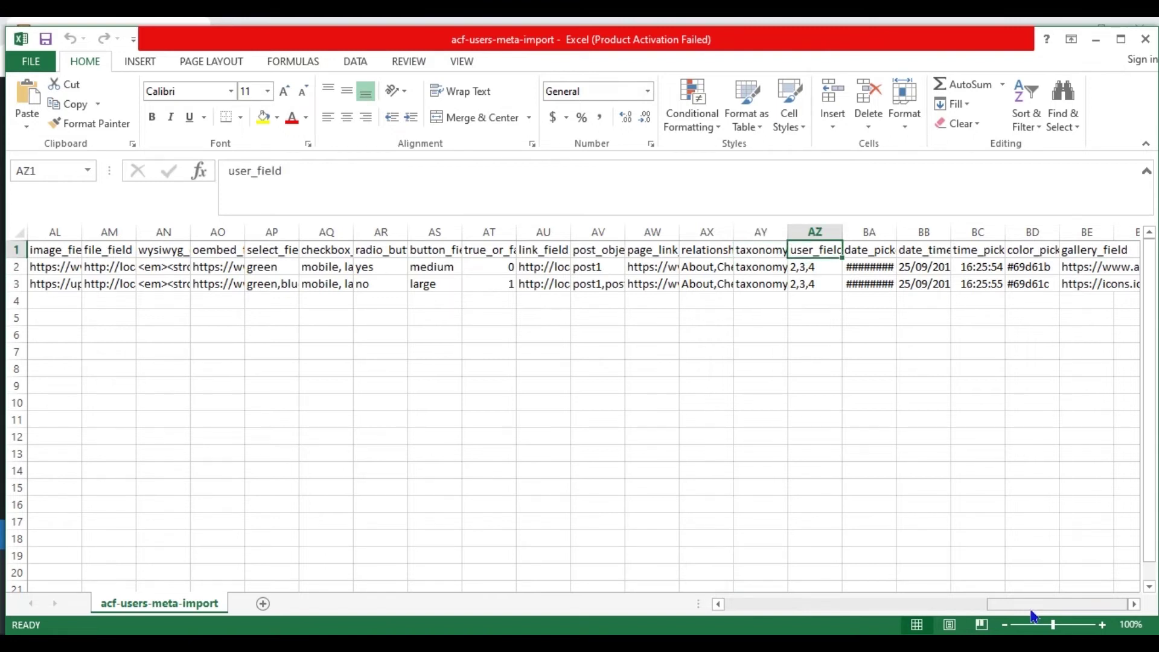
key(Right)
key(Down)
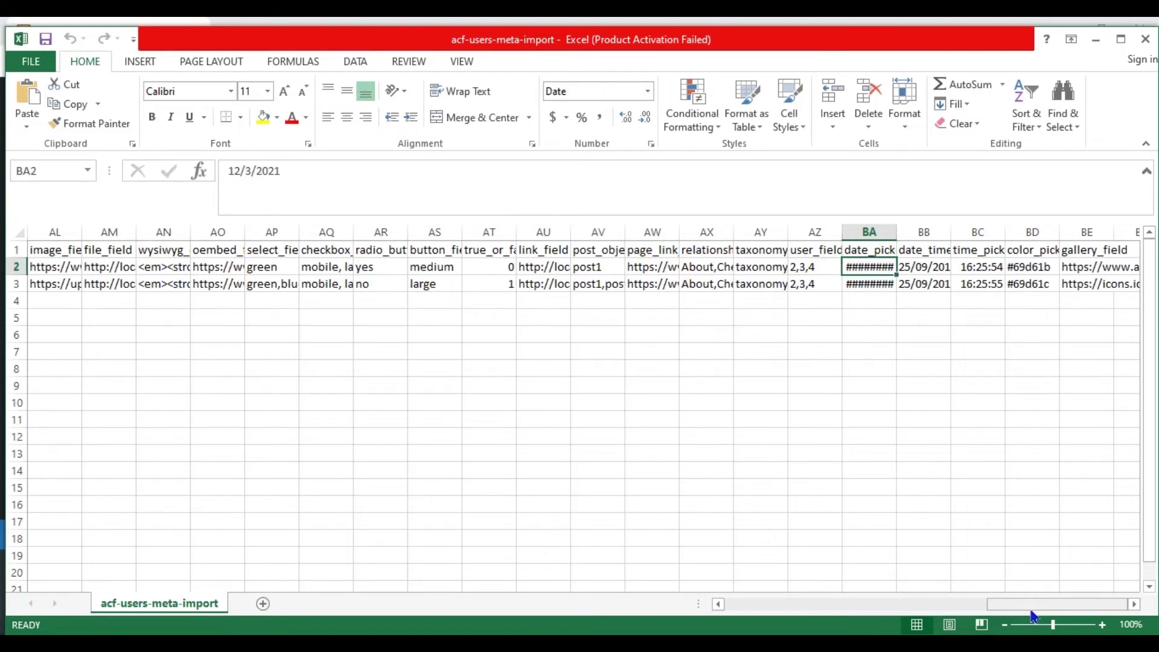
key(Up)
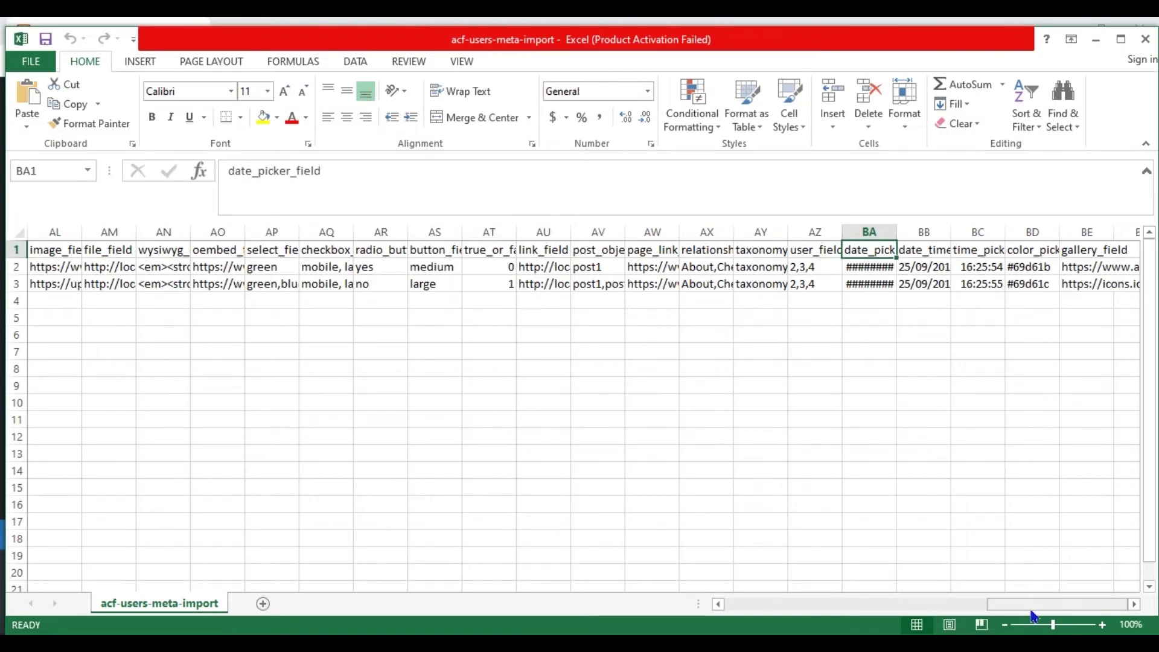
Inspect the headers and first records of the date_time_picker_field and time_picker_field columns.
key(Right)
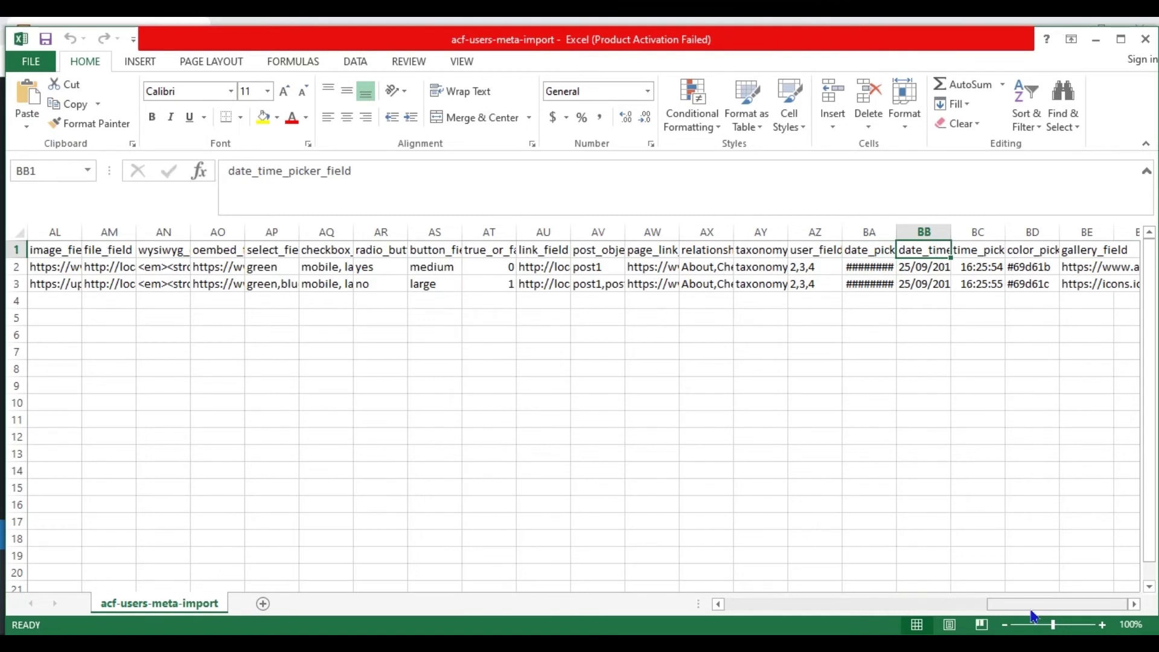
key(Down)
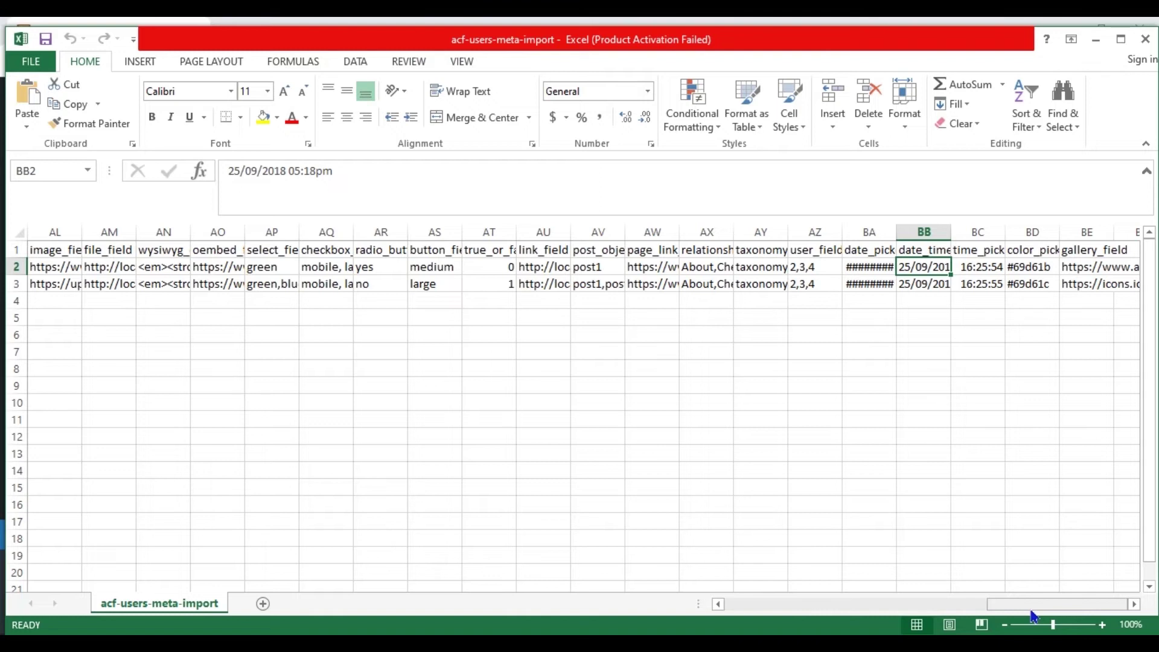
key(Up)
key(Right)
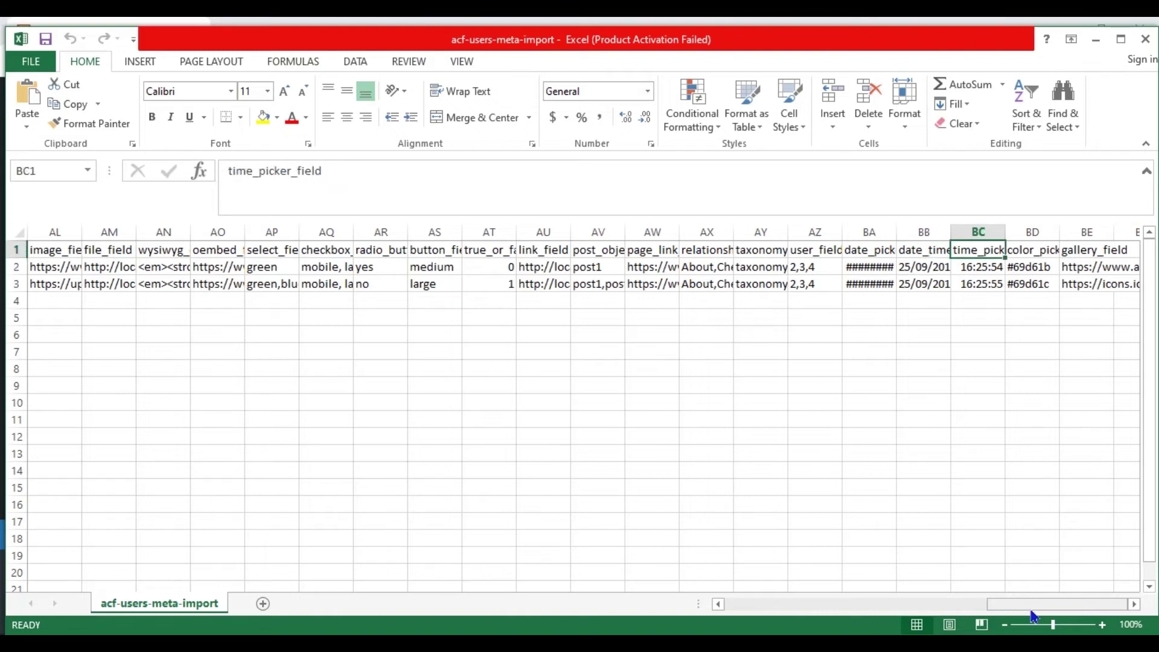
key(Down)
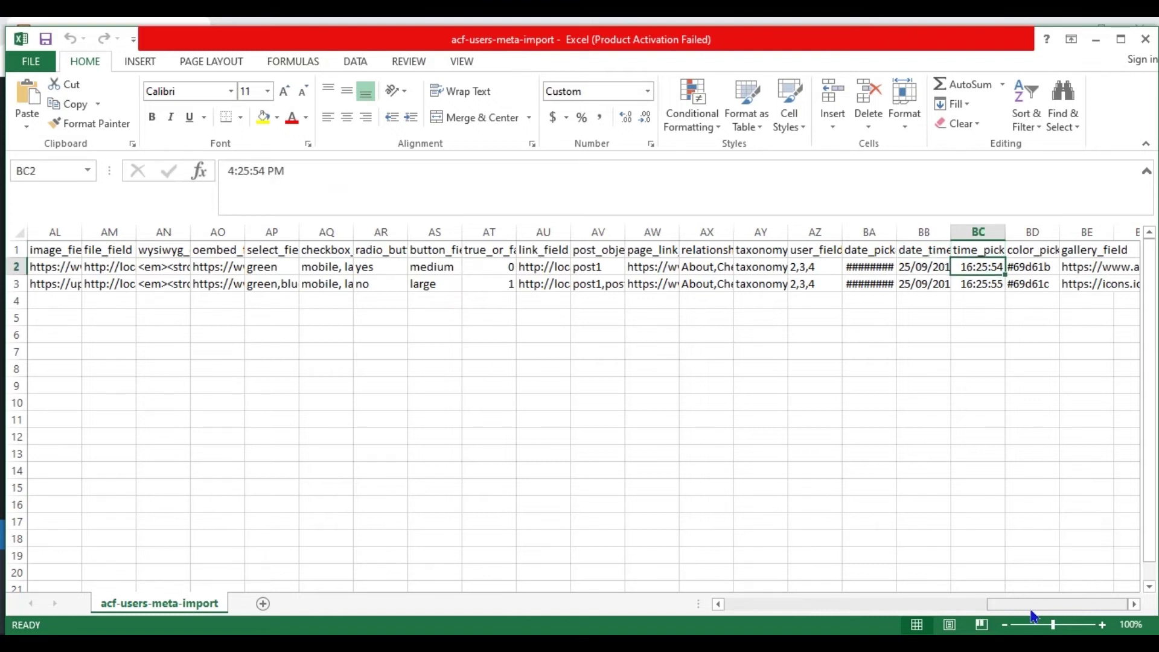
Inspect the header and first record of the color_picker_field column.
key(Up)
key(Right)
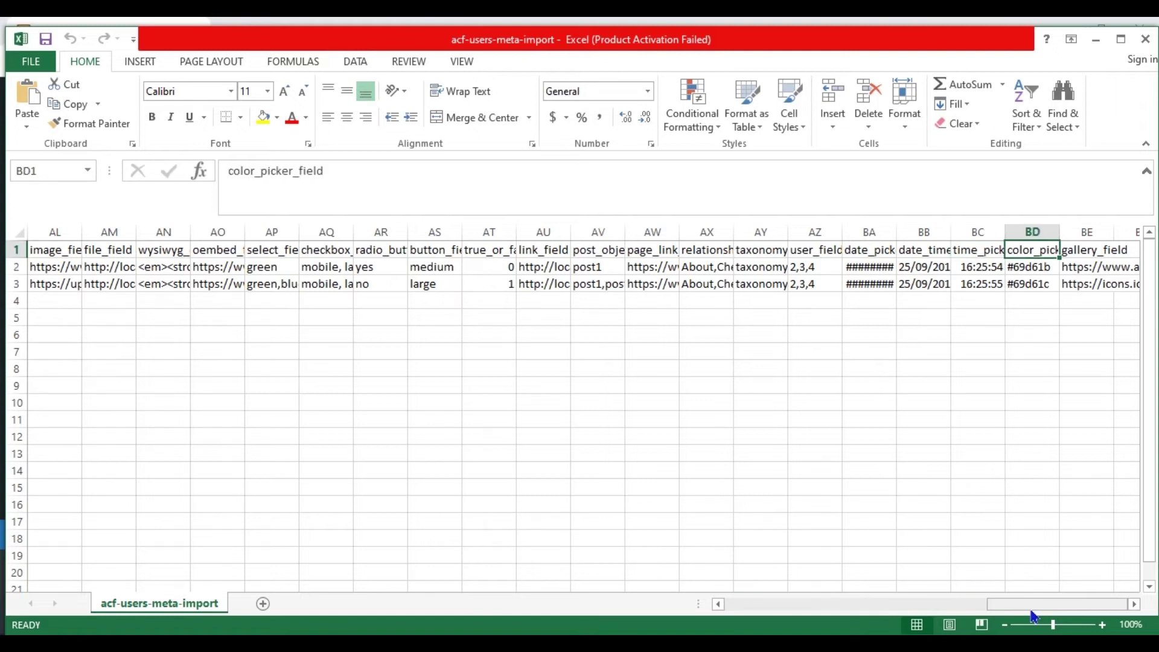
key(Down)
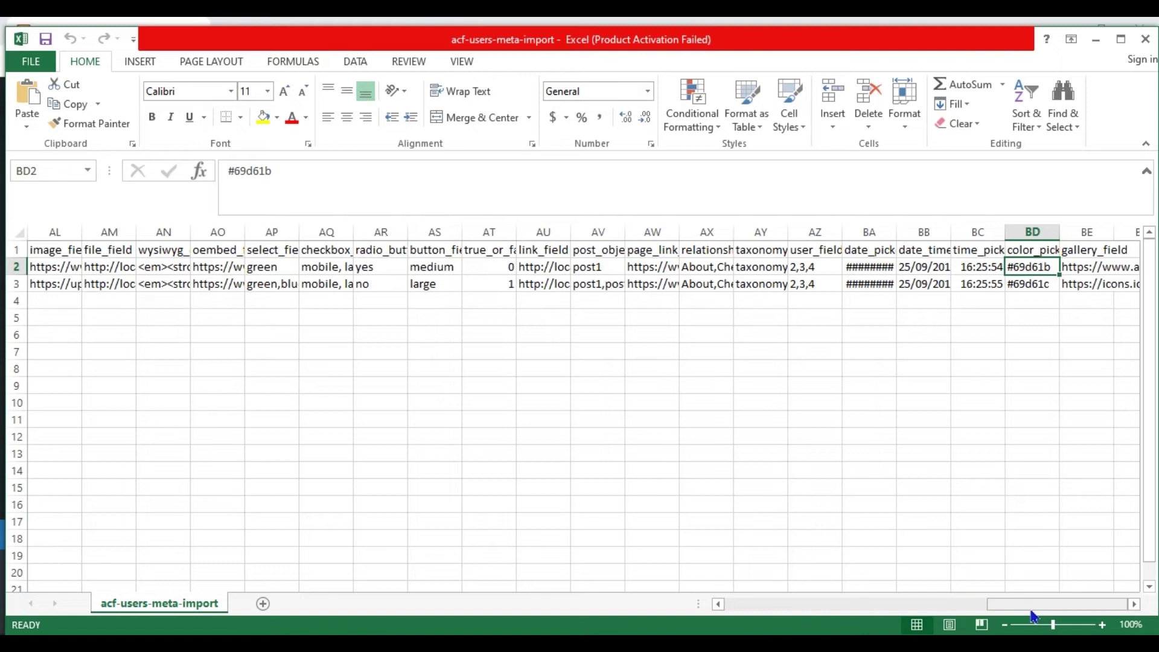
key(Up)
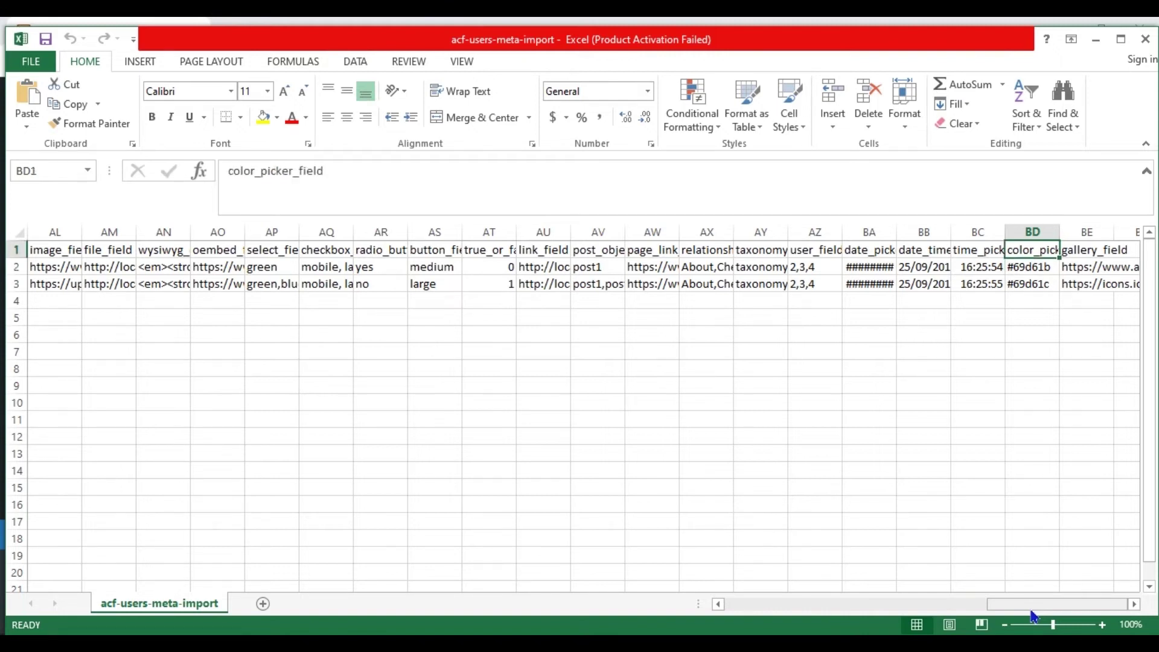
Inspect the header and first record of the gallery_field column.
key(Right)
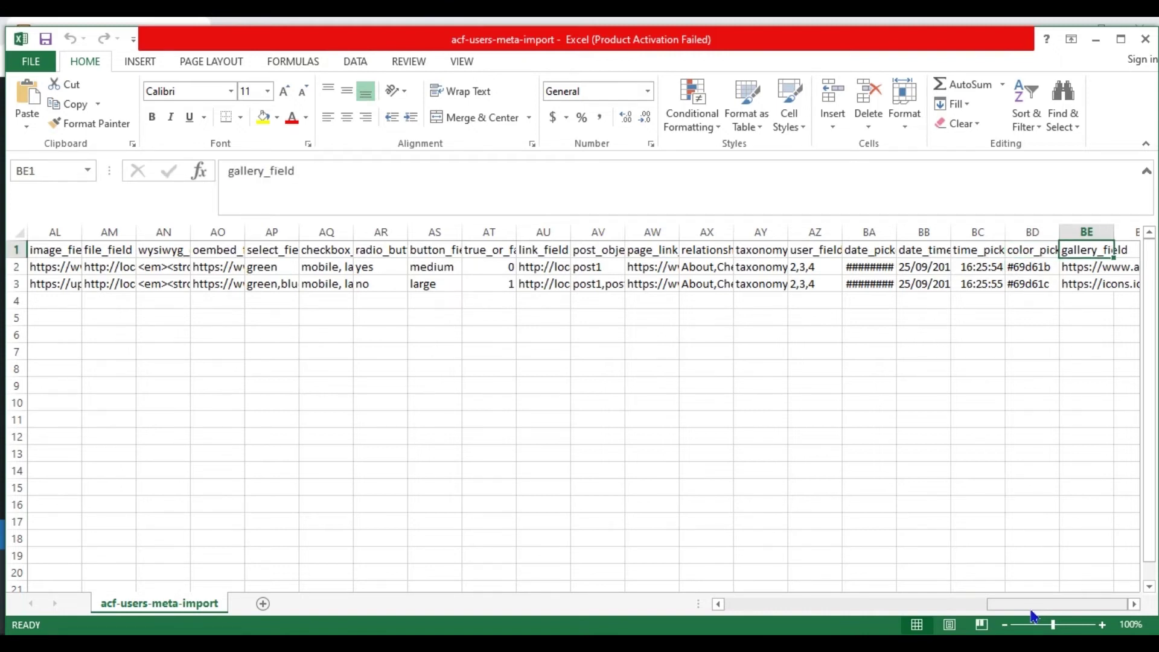
key(Down)
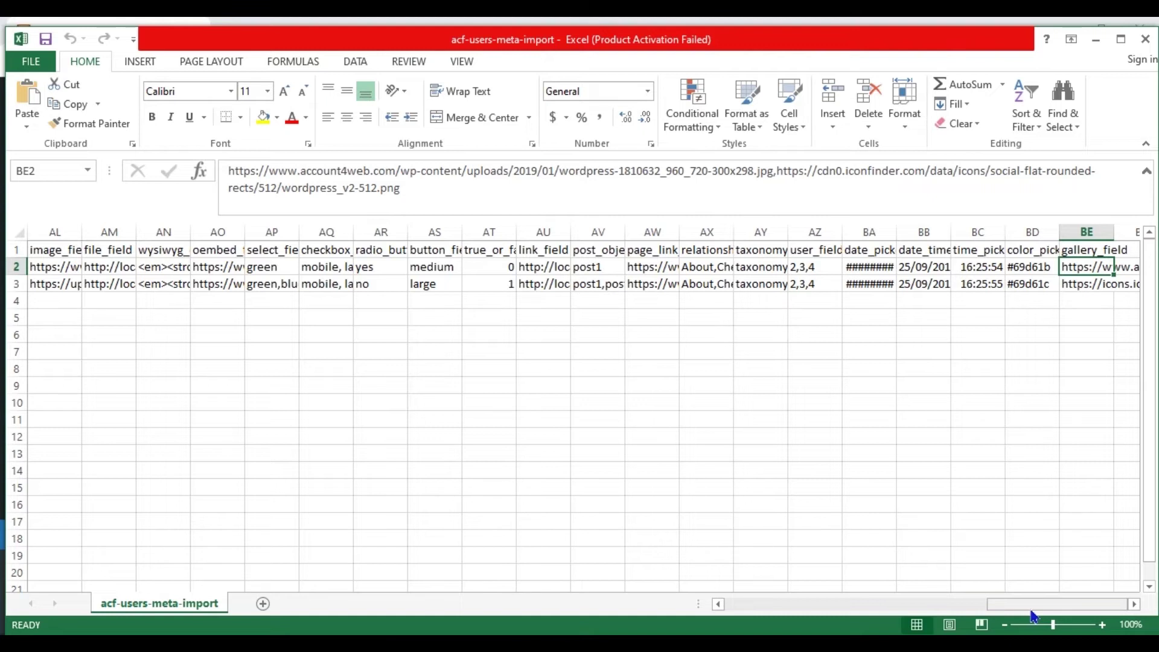
key(Up)
key(Down)
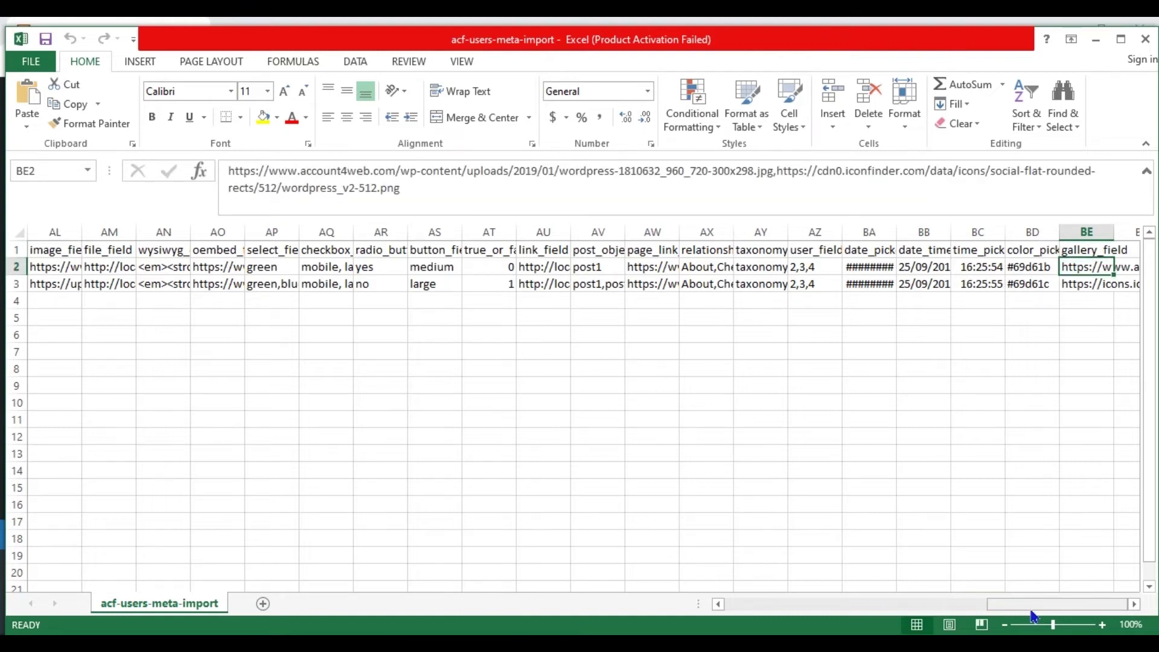
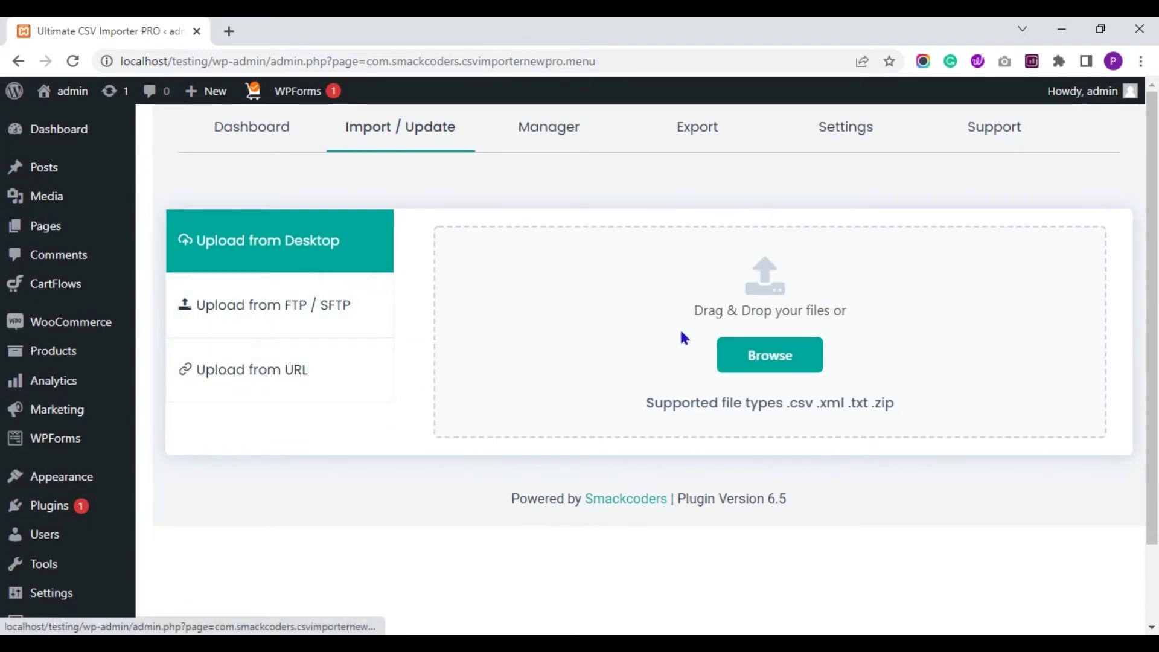
Switch to Ultimate CSV Importer PRO in the browser and upload acf-users-meta-import from the Downloads folder.
click(755, 350)
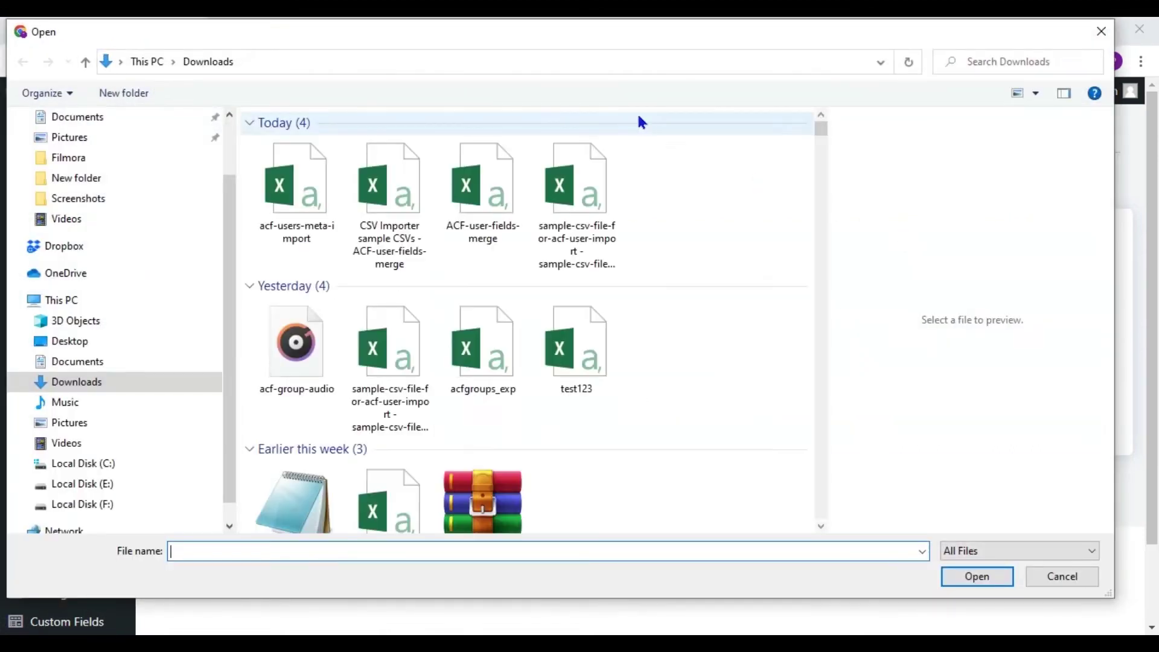
click(302, 212)
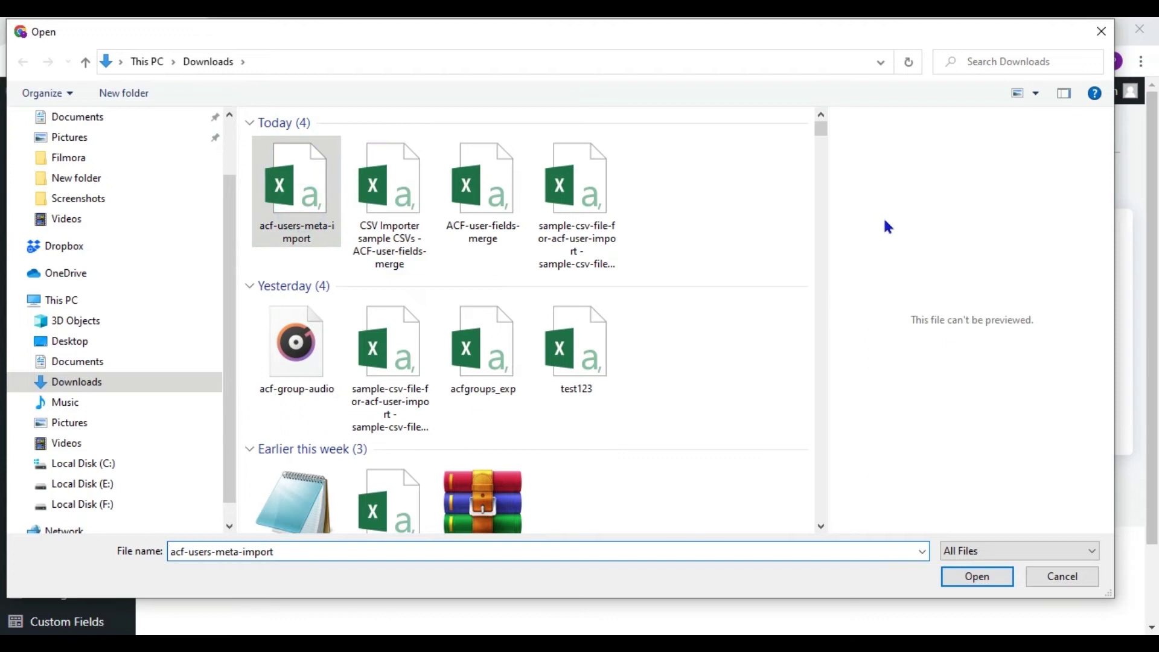
click(985, 578)
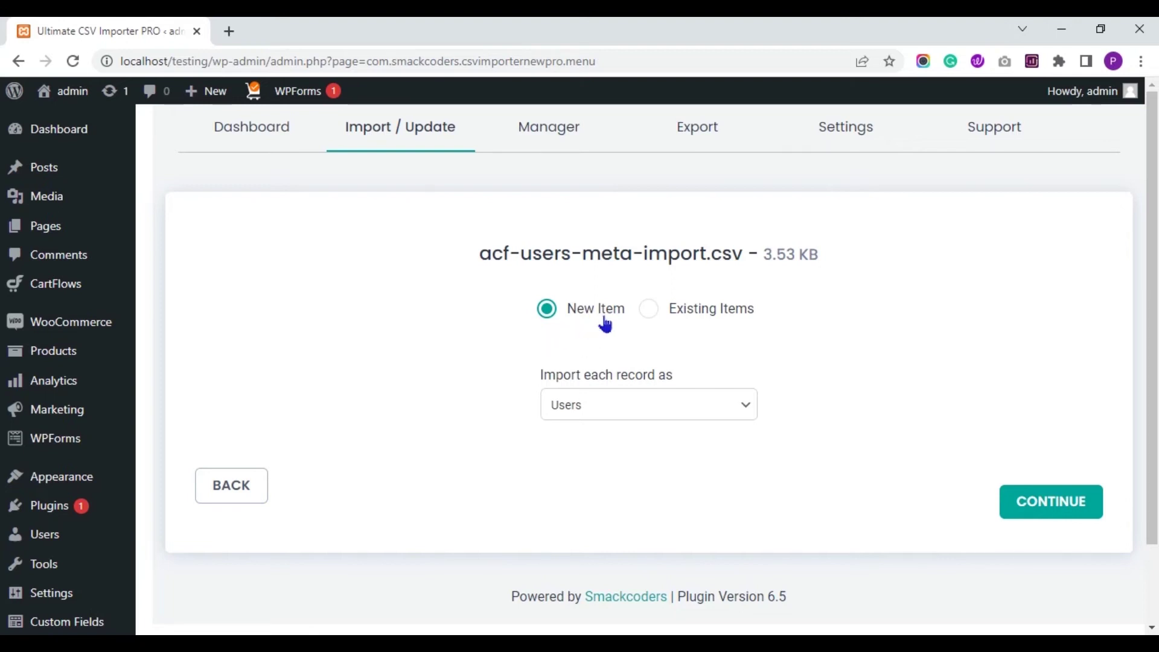
Check the available record types, keep New Item with each record imported as Users, and continue to the field mapping.
click(729, 415)
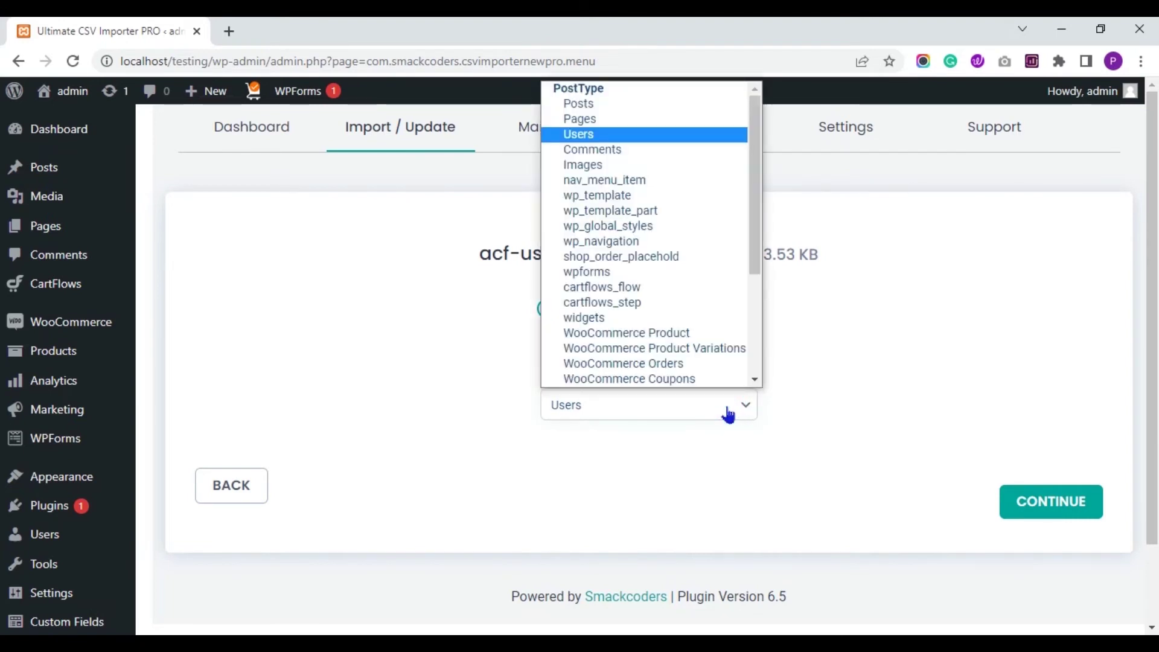
click(728, 415)
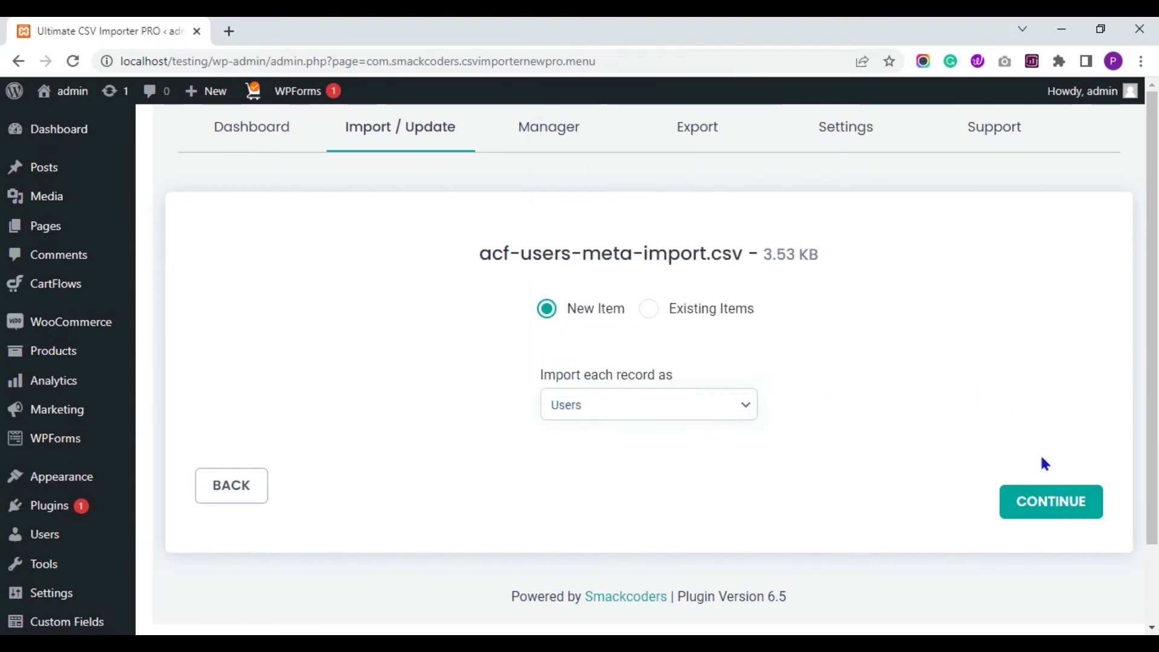
click(1058, 500)
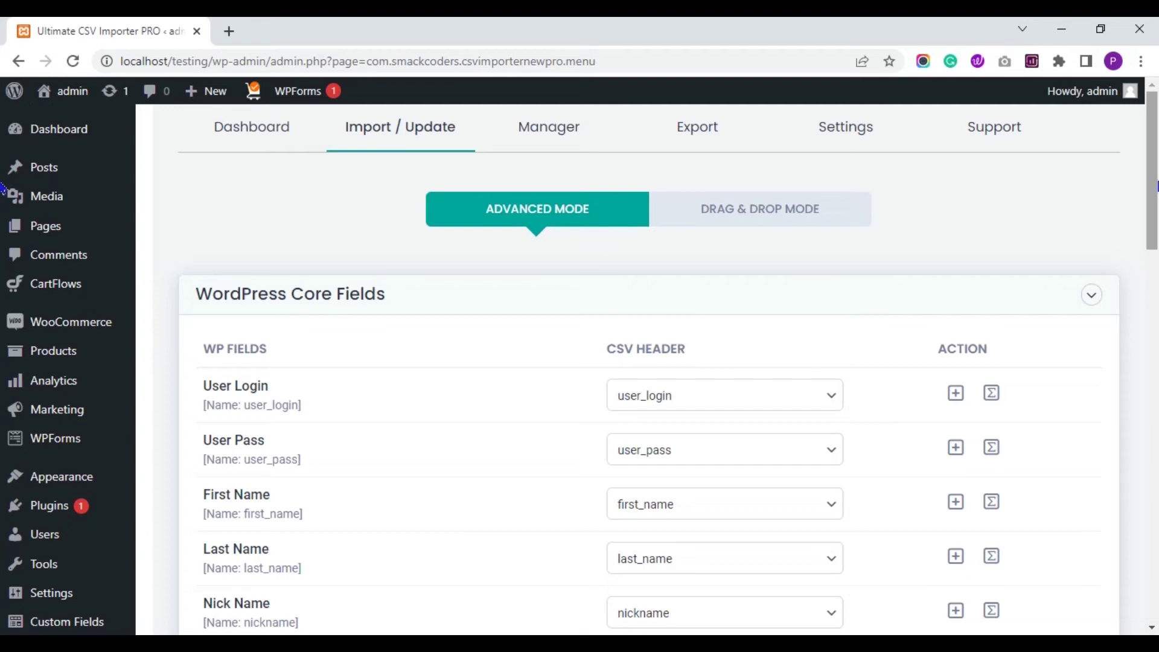
Look through the CSV headers available for mapping the User Login core field, keeping user_login.
drag(1154, 184, 1155, 237)
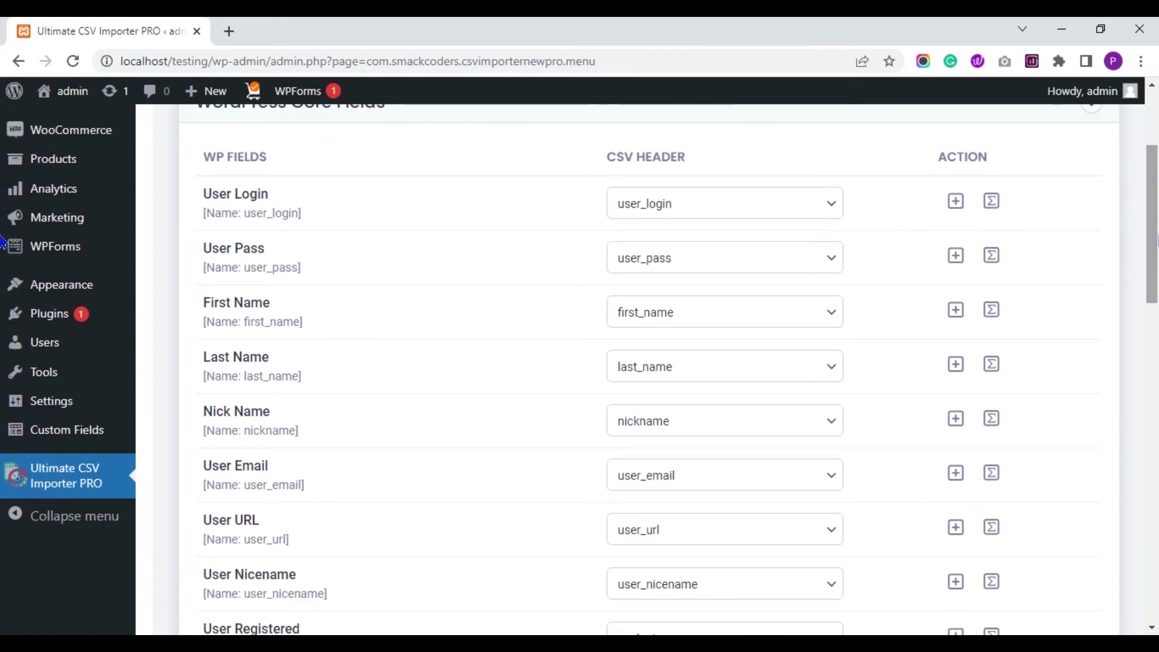
click(837, 212)
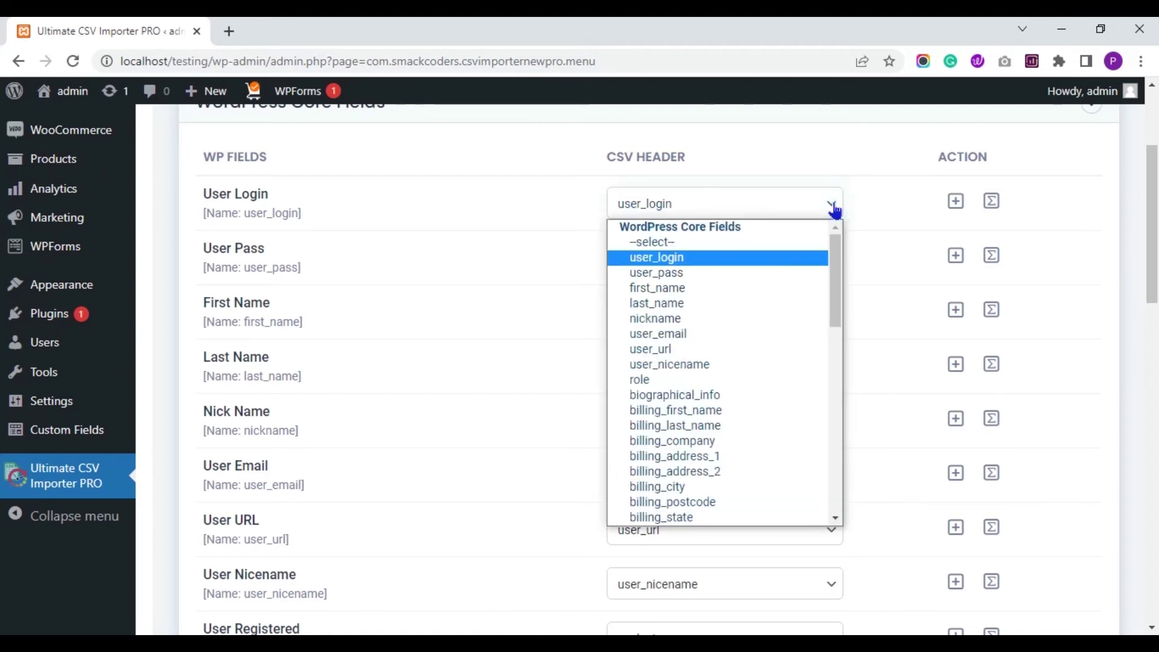
click(856, 204)
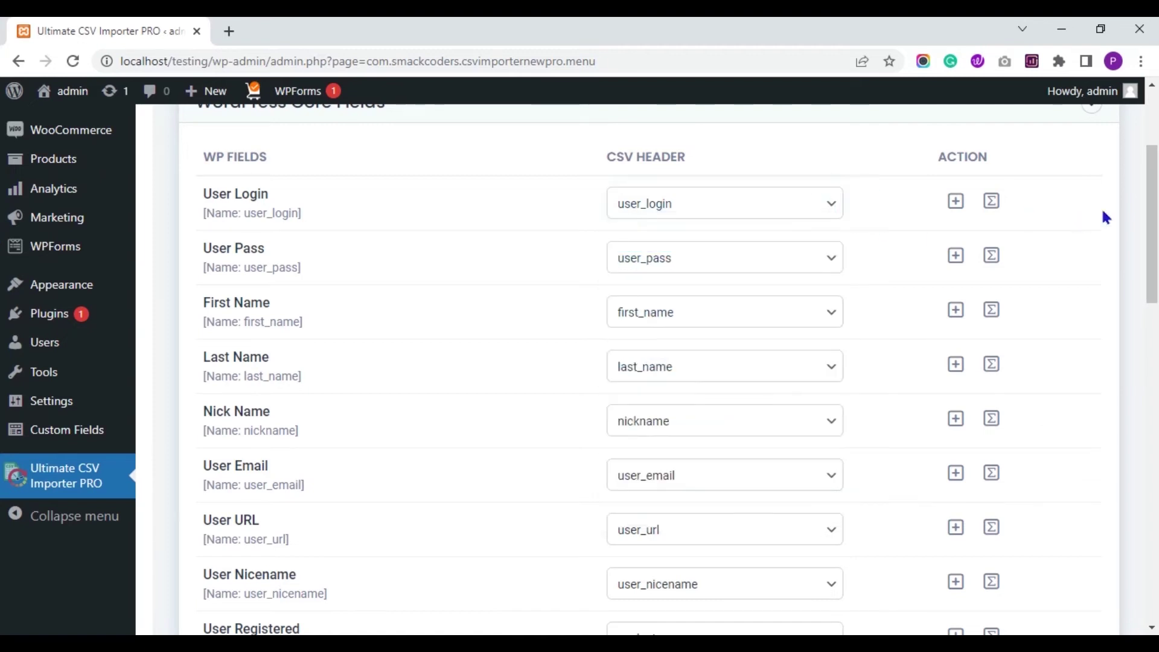
Review the remaining WordPress Core Fields mappings, from User Pass to Language, and the field sections that follow them.
scroll(1154, 241, down, 3)
scroll(3, 261, down, 3)
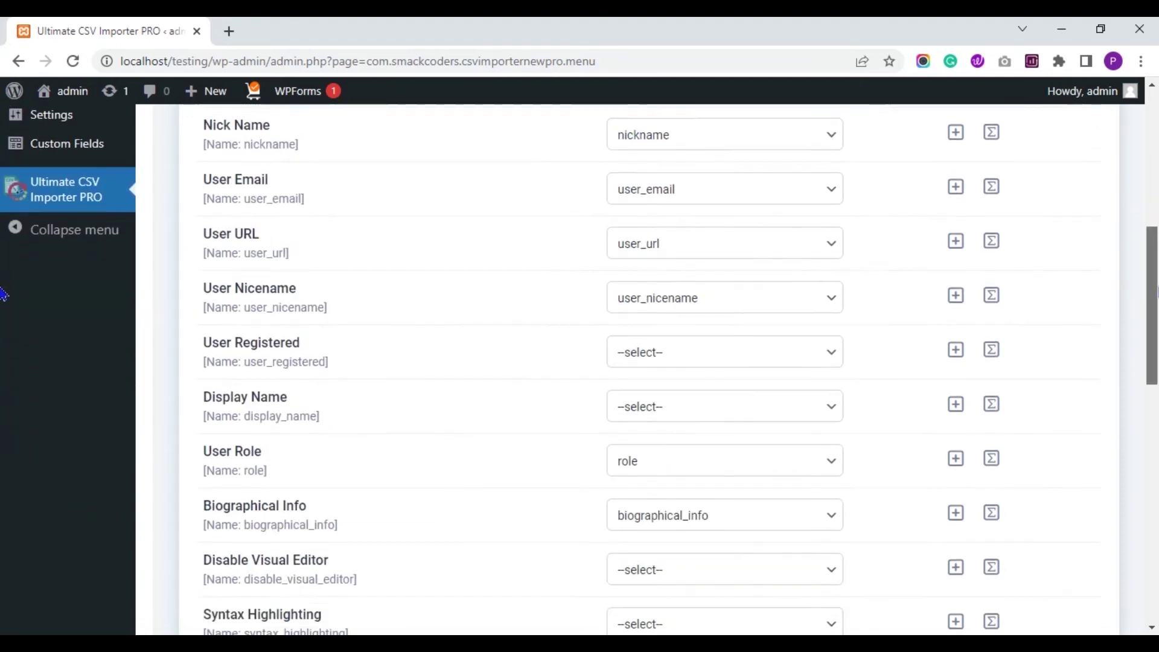
scroll(3, 317, down, 3)
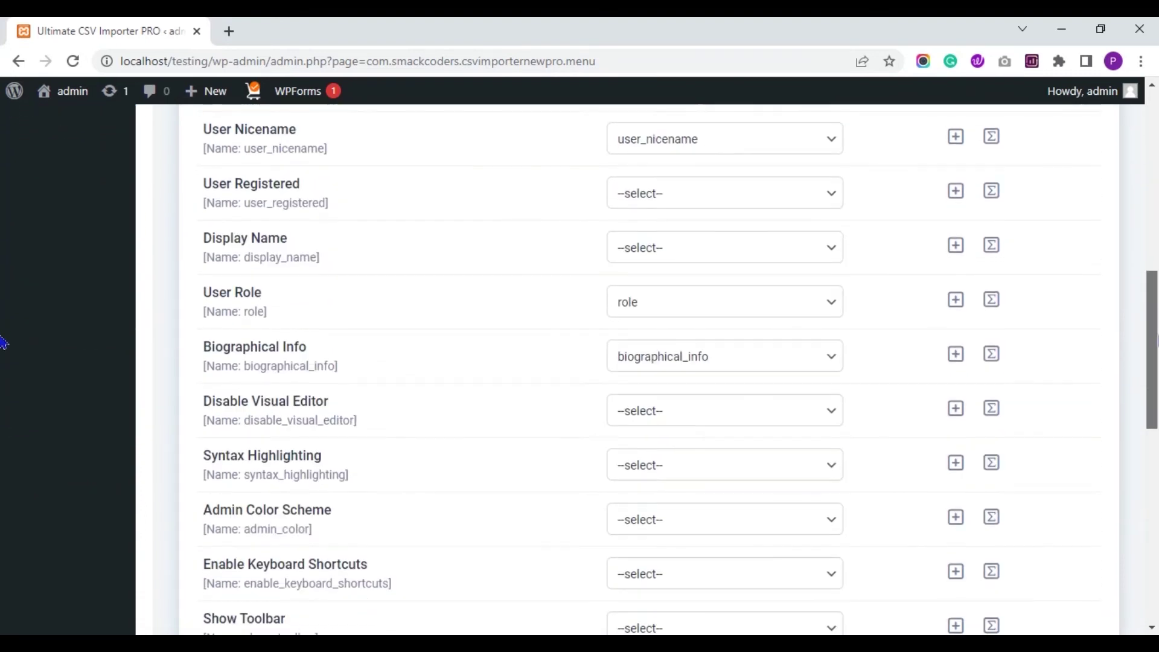
scroll(3, 368, down, 3)
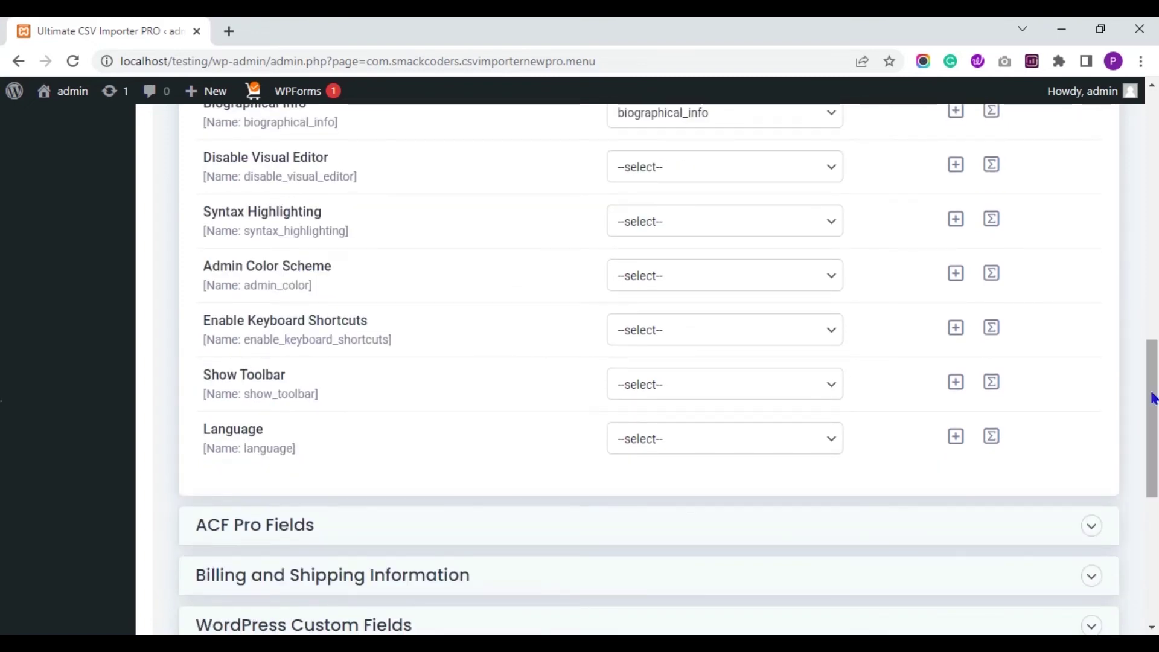
scroll(3, 422, down, 2)
scroll(3, 430, down, 1)
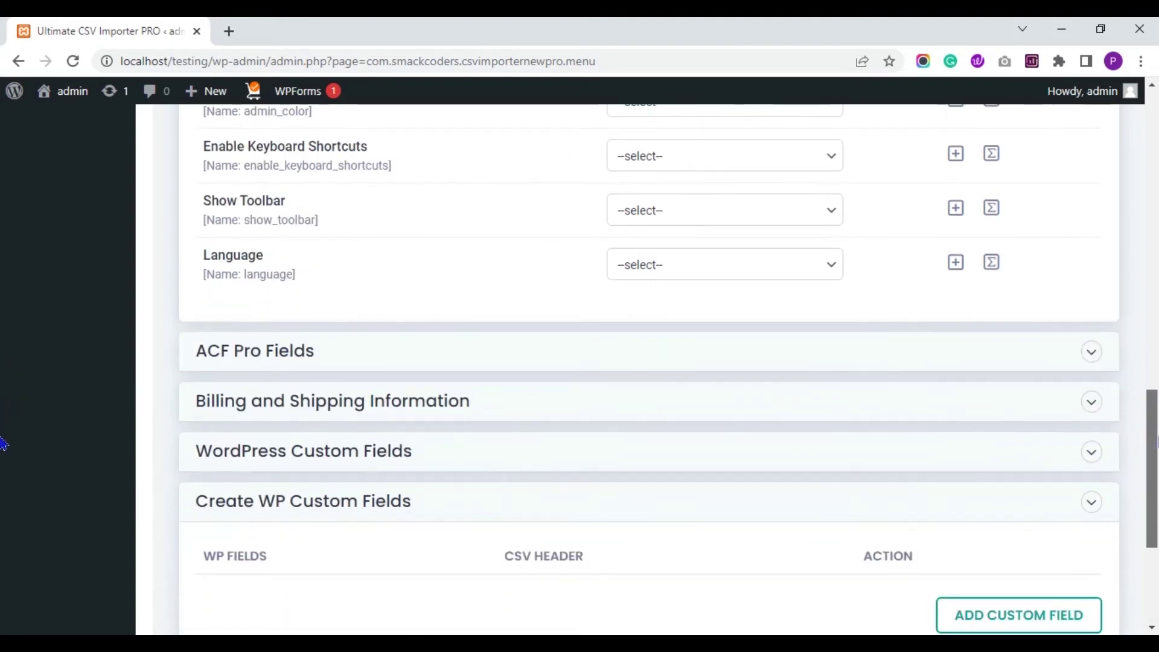
scroll(3, 423, up, 6)
scroll(3, 417, down, 4)
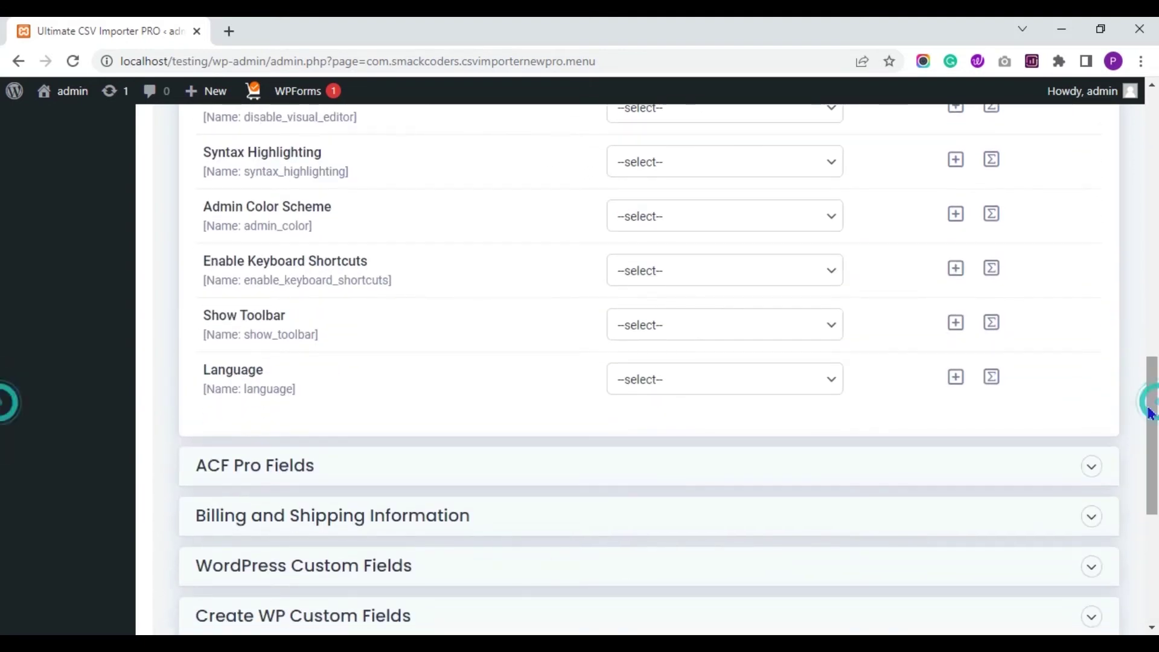
Expand the ACF Pro Fields section and review its CSV header mappings, from text_field to gallery_field.
click(1091, 474)
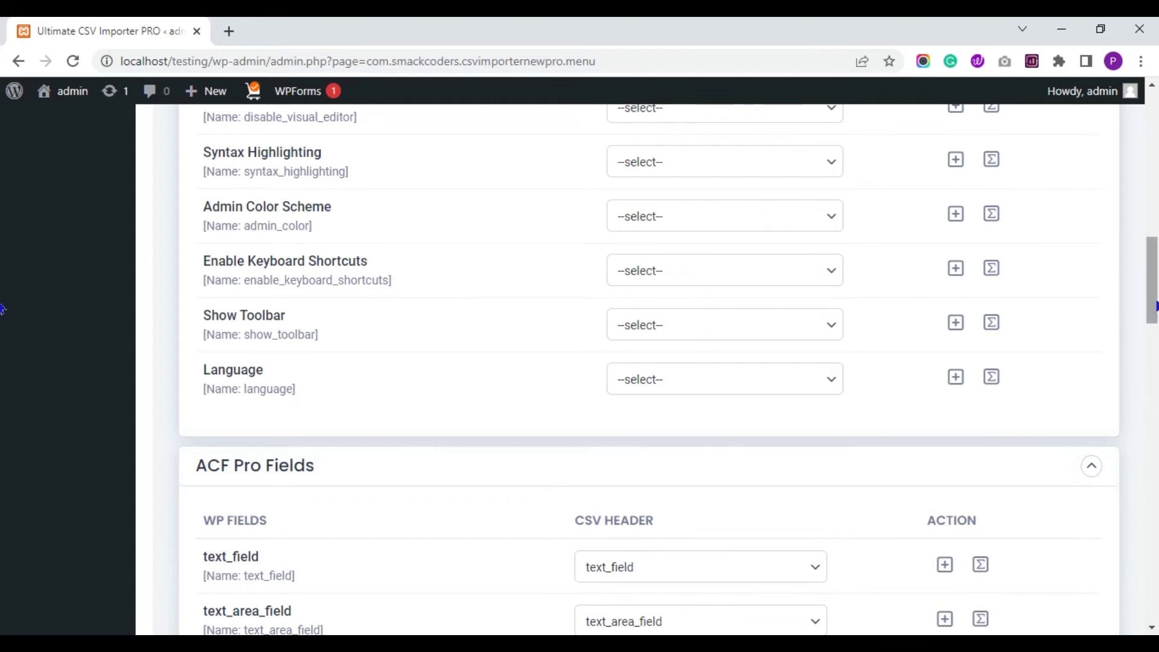
scroll(3, 377, down, 8)
scroll(3, 386, down, 18)
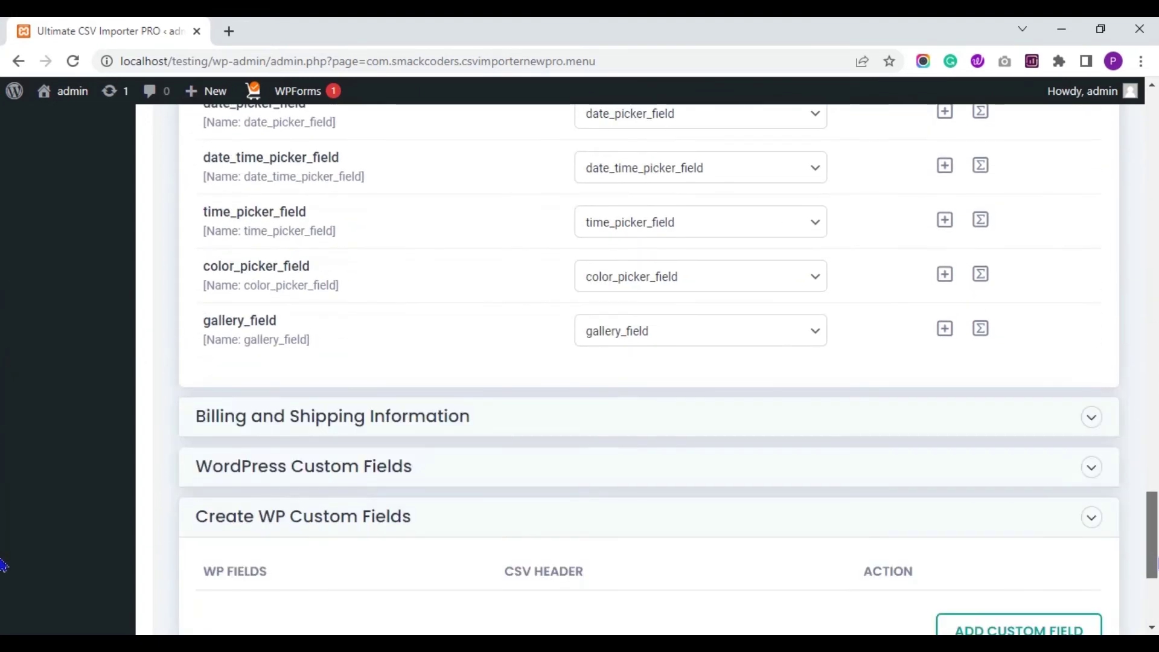
scroll(3, 565, down, 2)
scroll(3, 543, up, 20)
scroll(1, 489, down, 2)
scroll(1153, 488, down, 15)
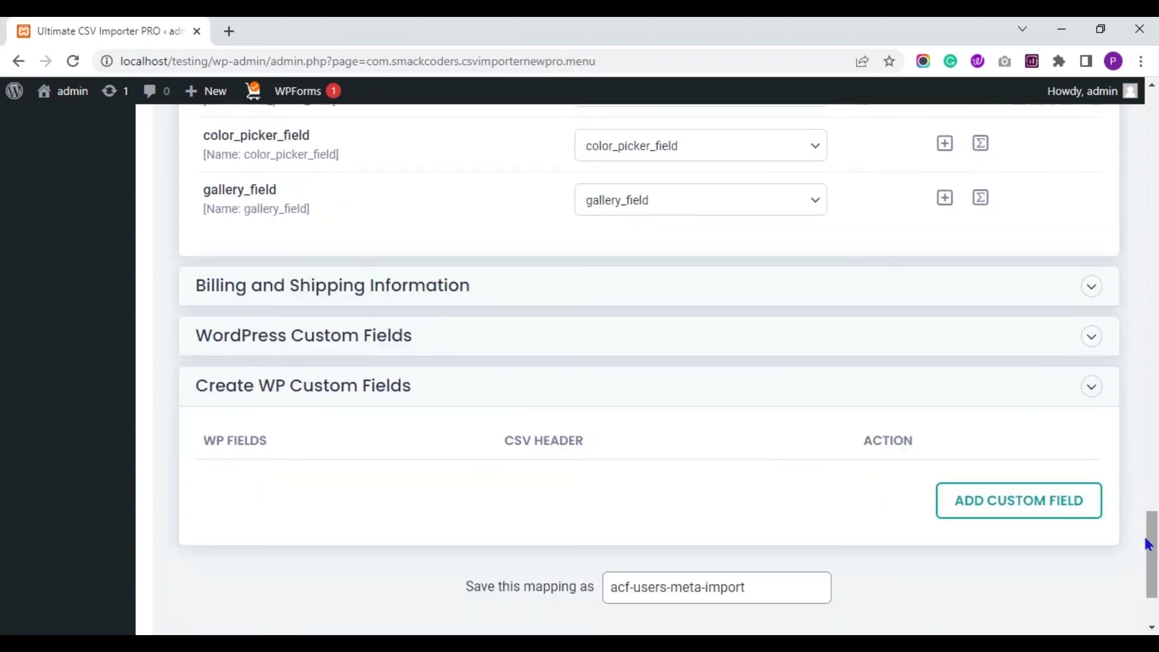
Review the Billing and Shipping Information field mappings and check the WordPress Custom Fields section.
click(1004, 292)
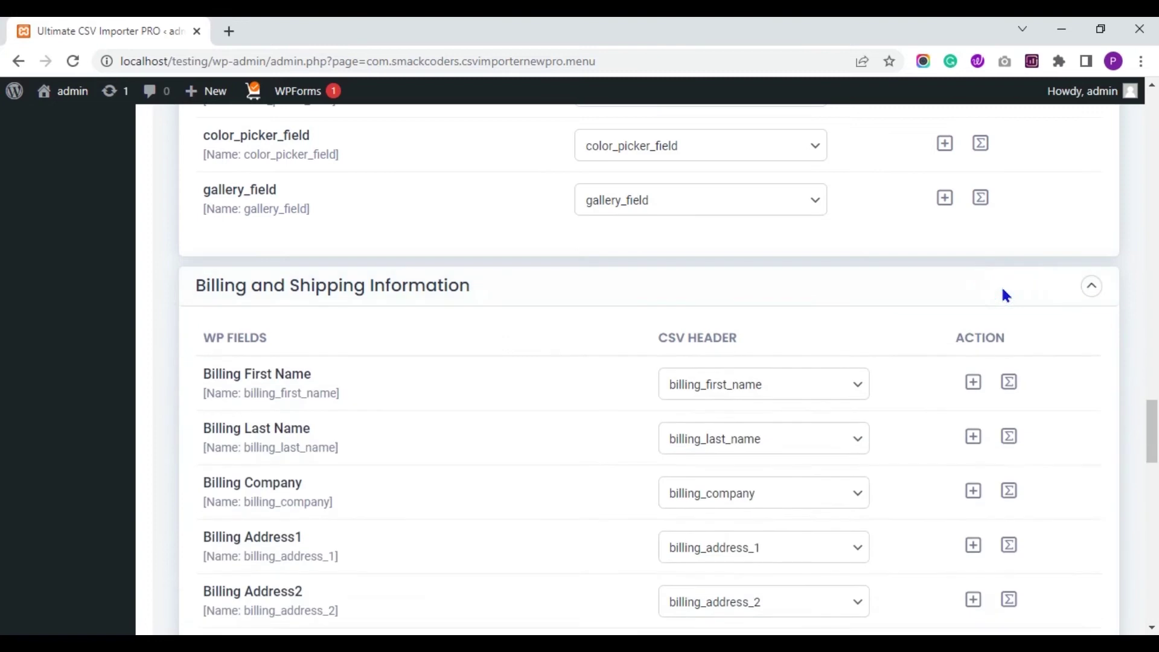
scroll(1152, 411, down, 10)
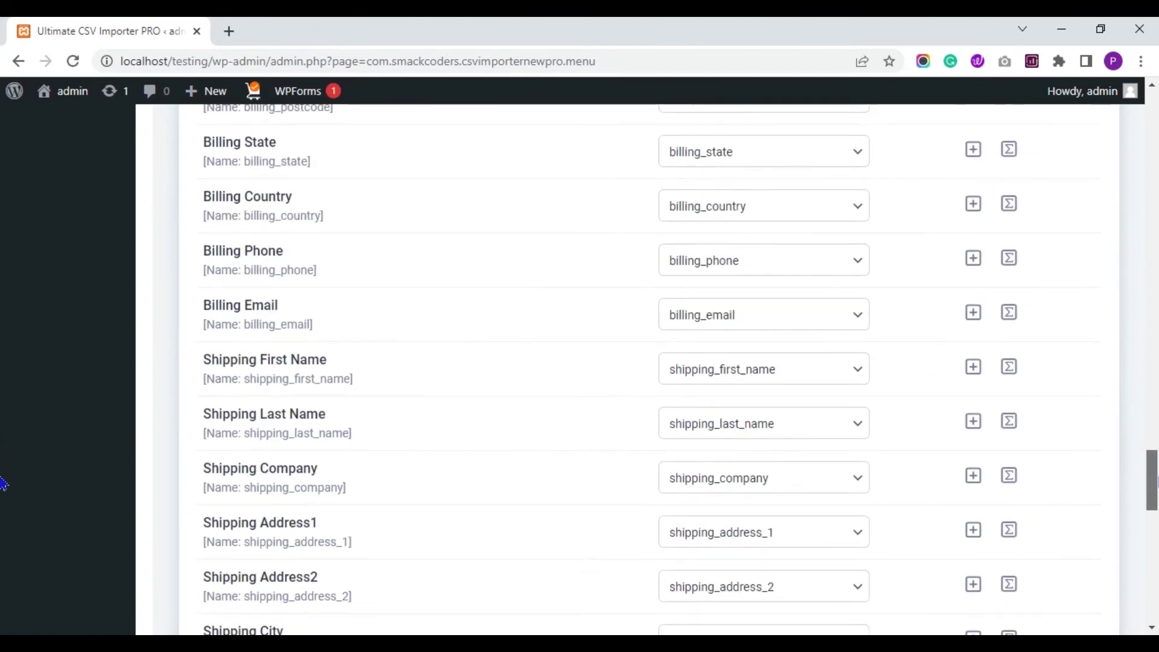
scroll(3, 483, down, 12)
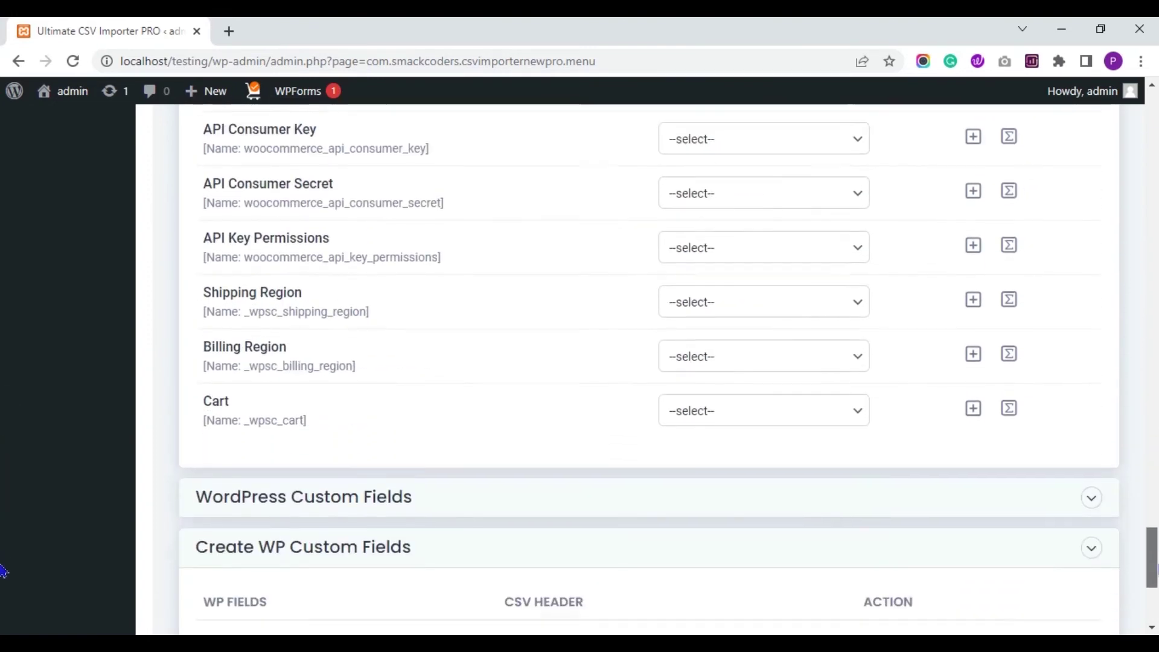
scroll(3, 571, down, 4)
click(1063, 252)
click(1065, 258)
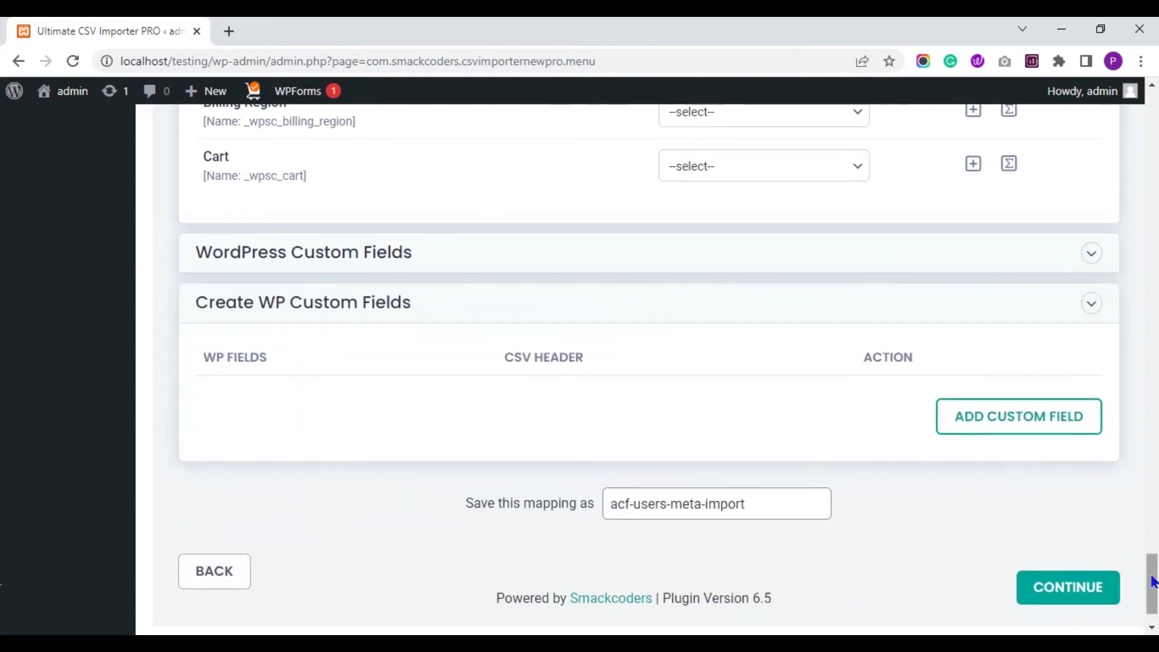
Keep acf-users-meta-import as the saved mapping name and continue to the media handling settings.
scroll(1153, 582, down, 1)
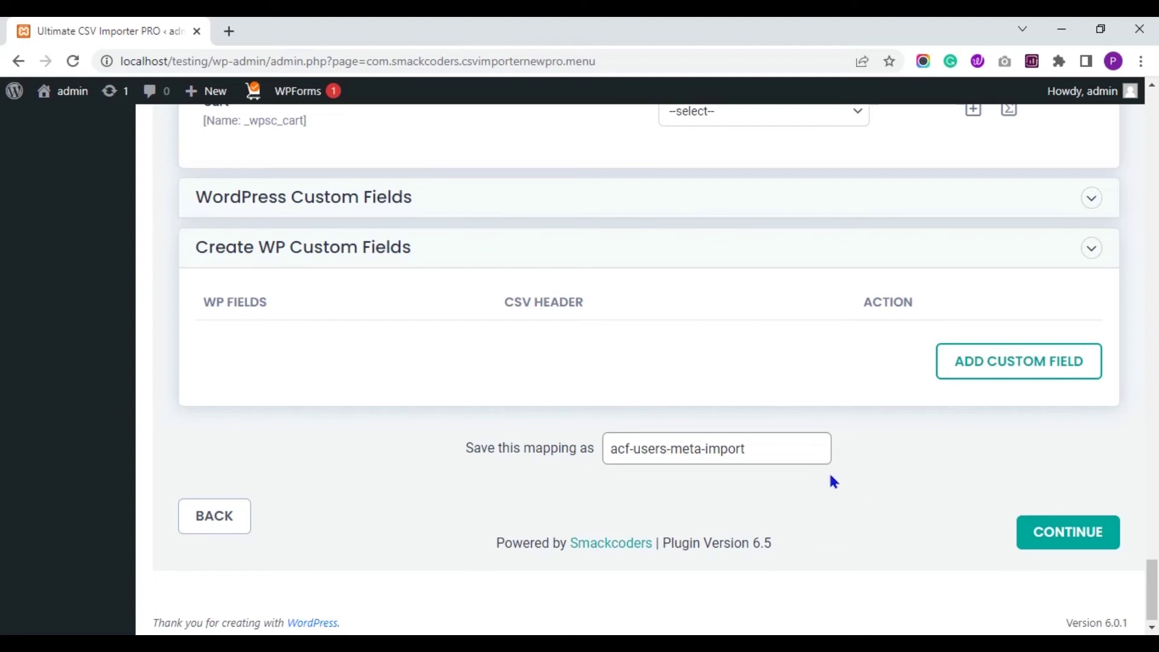
click(766, 452)
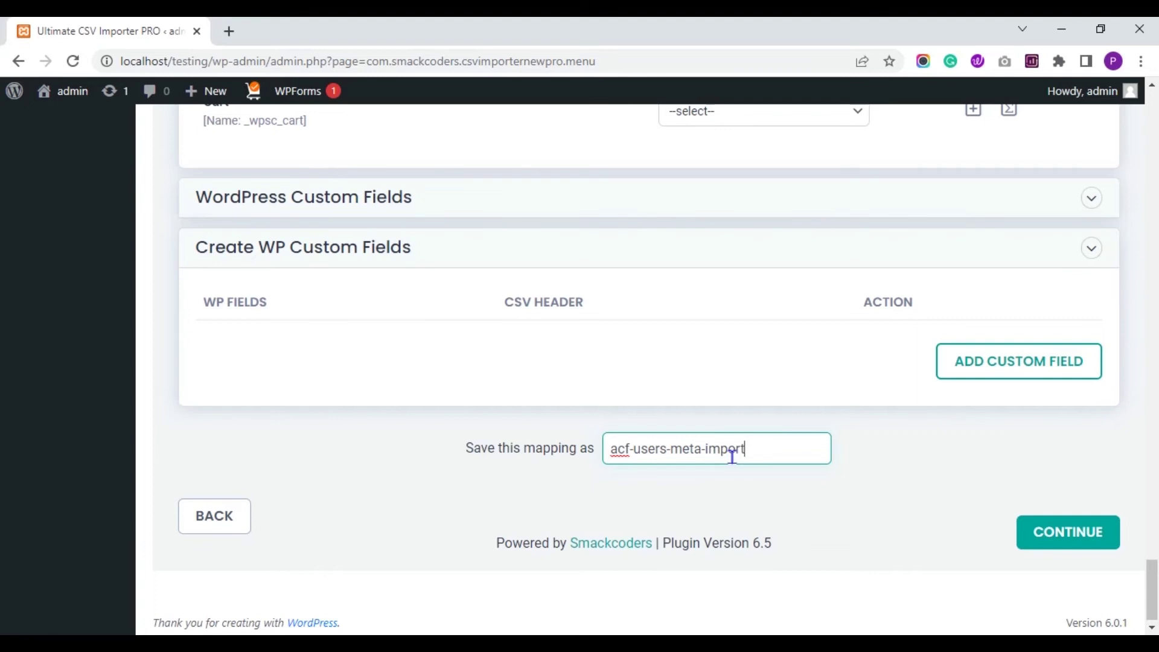
click(770, 453)
click(1027, 524)
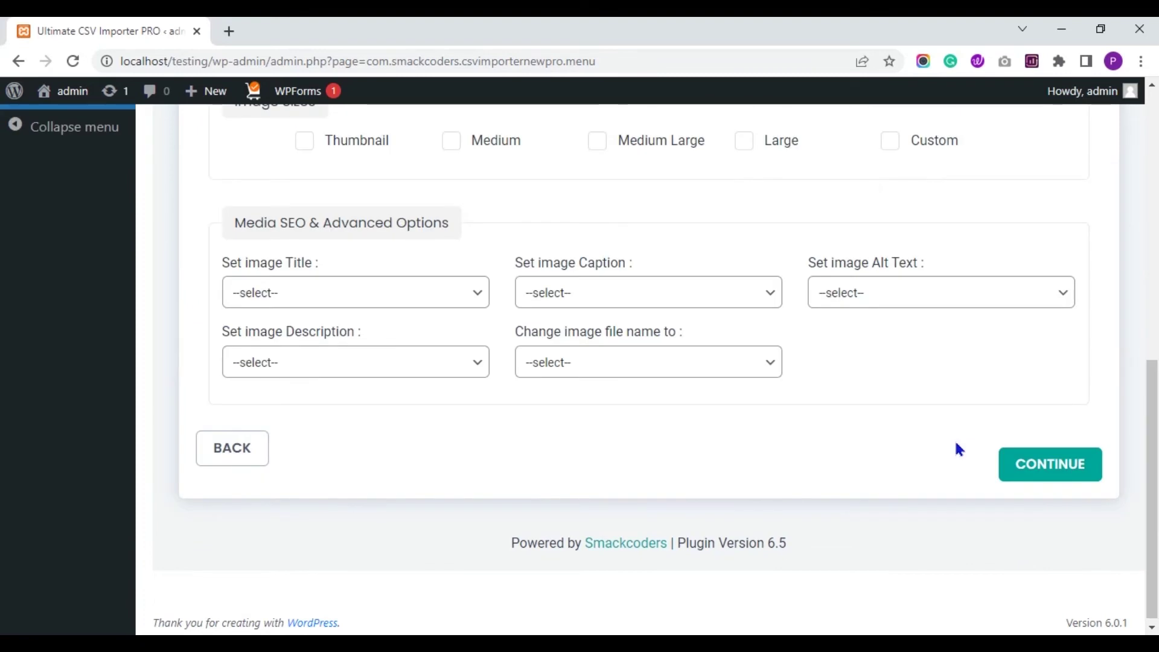
Review the media handling options, keep external image download and Use media images if already available, and continue to the import configuration.
scroll(3, 422, up, 7)
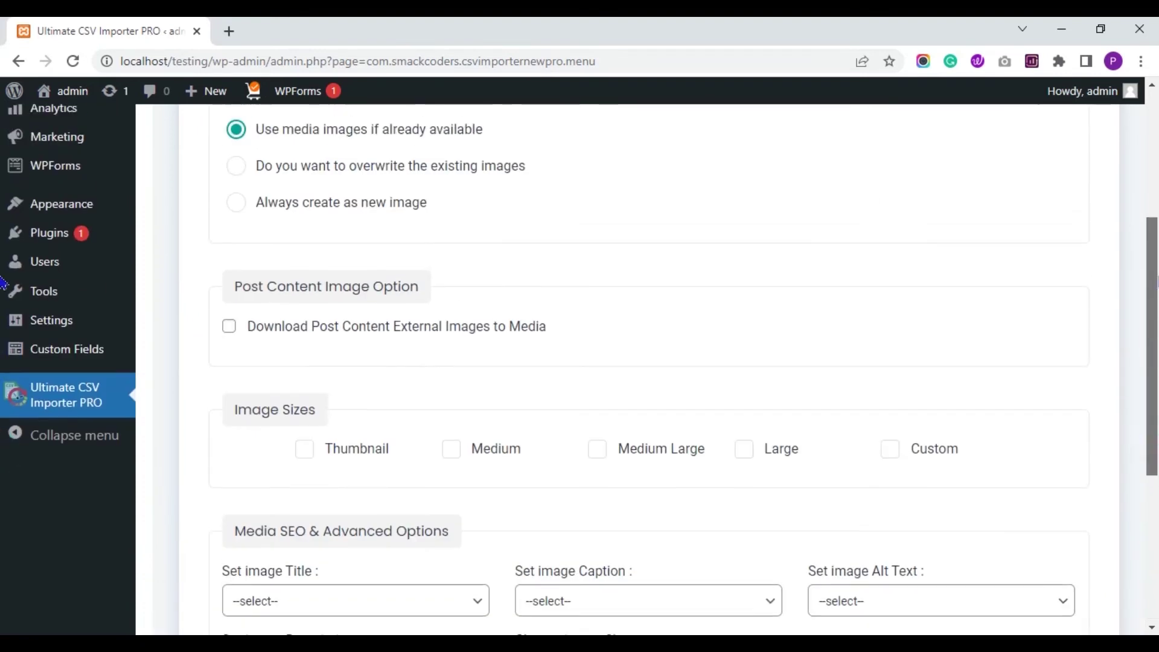
scroll(3, 239, up, 1)
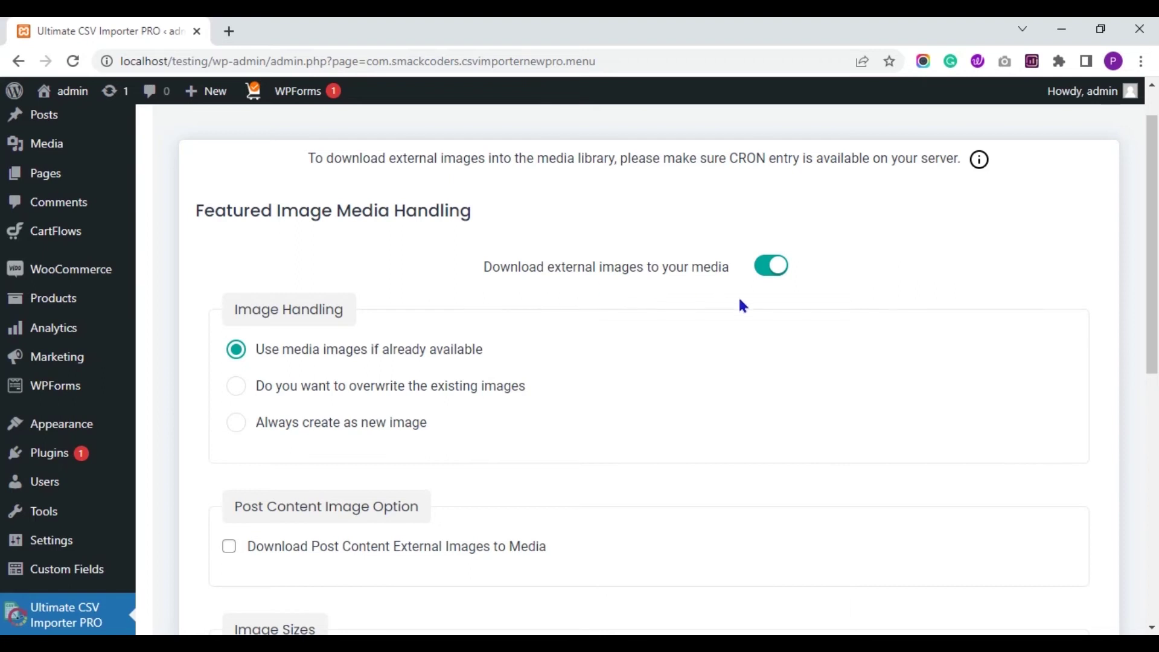
scroll(3, 254, down, 8)
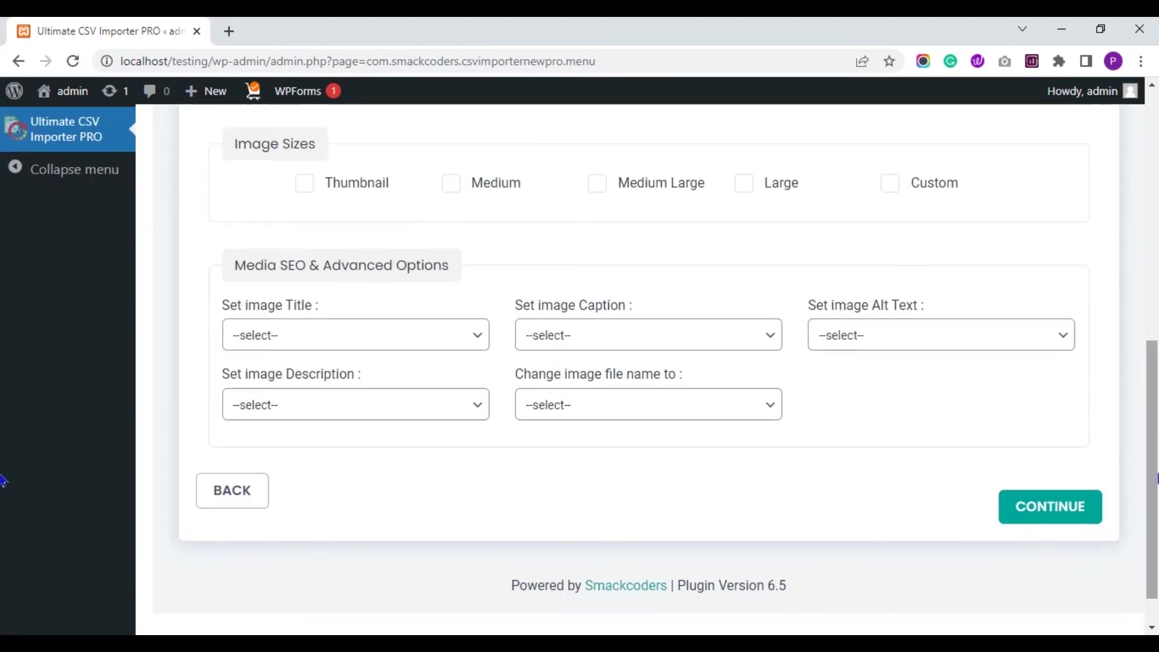
click(1066, 507)
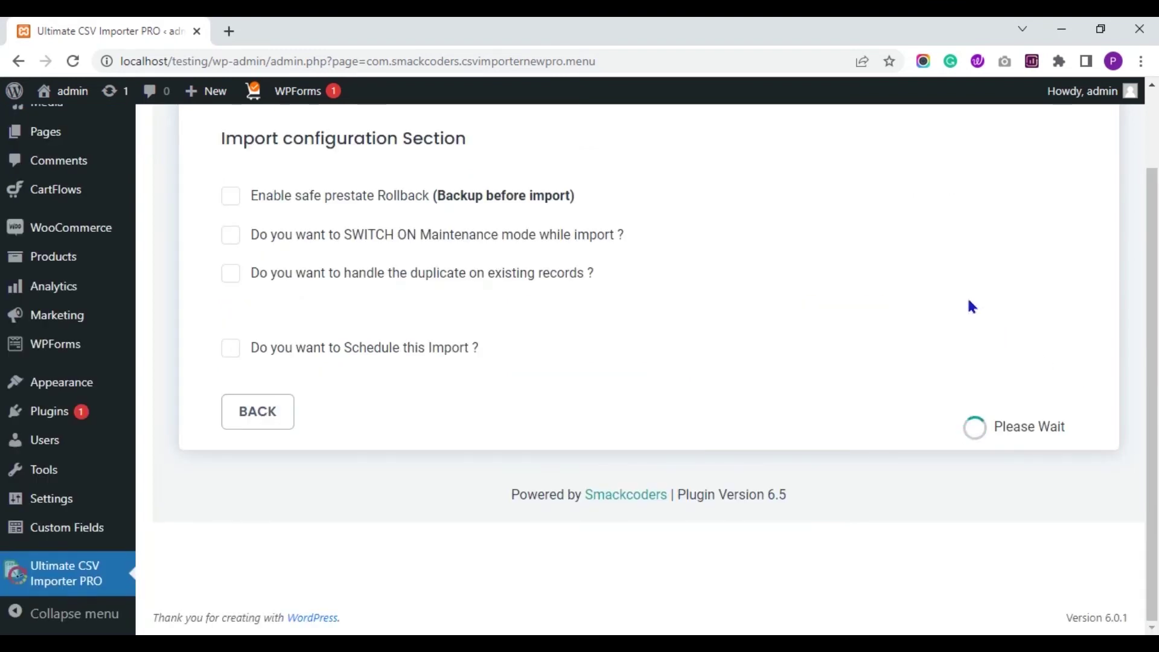
Look at the scheduling options for this import and leave scheduling switched off.
scroll(1153, 285, up, 2)
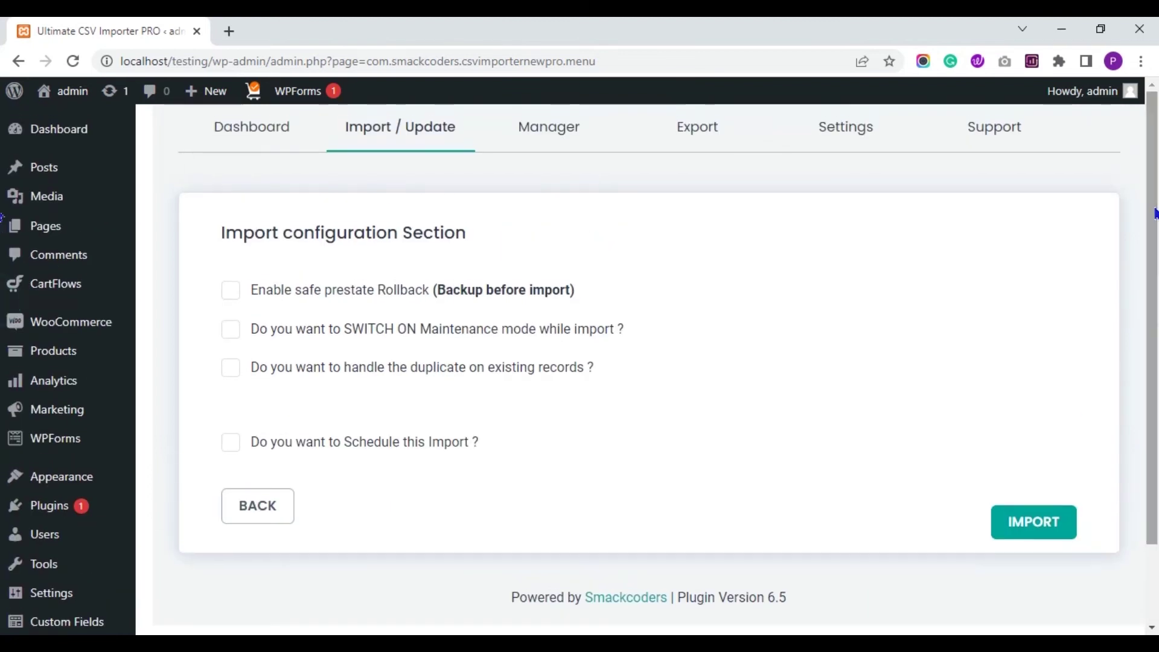
click(232, 452)
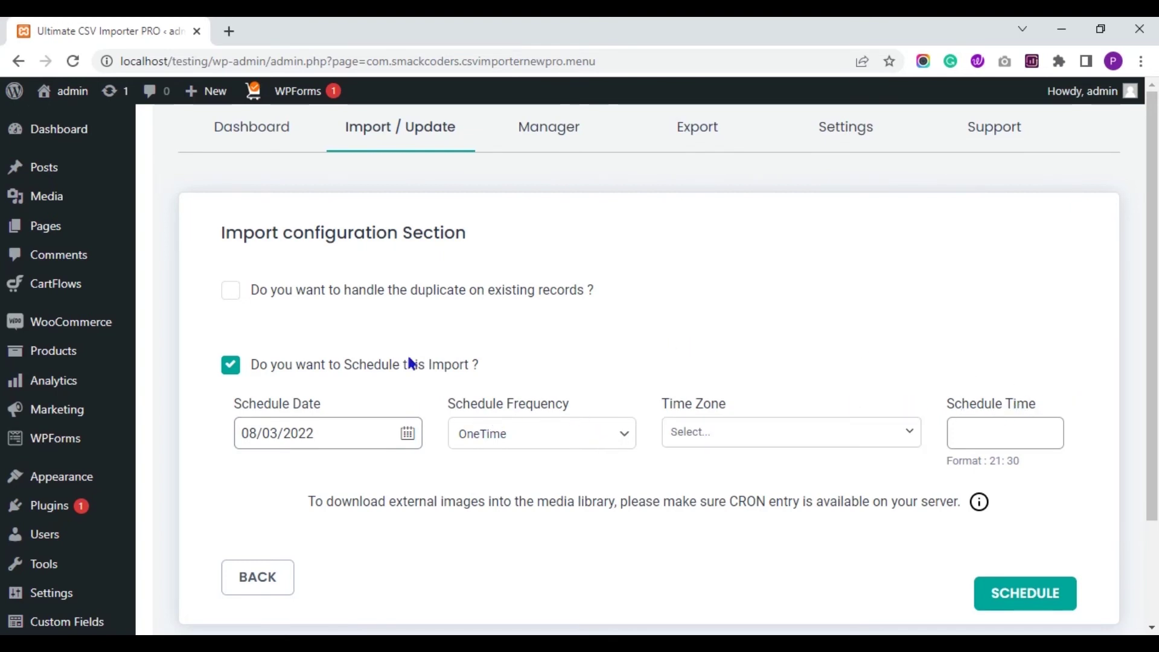
click(232, 366)
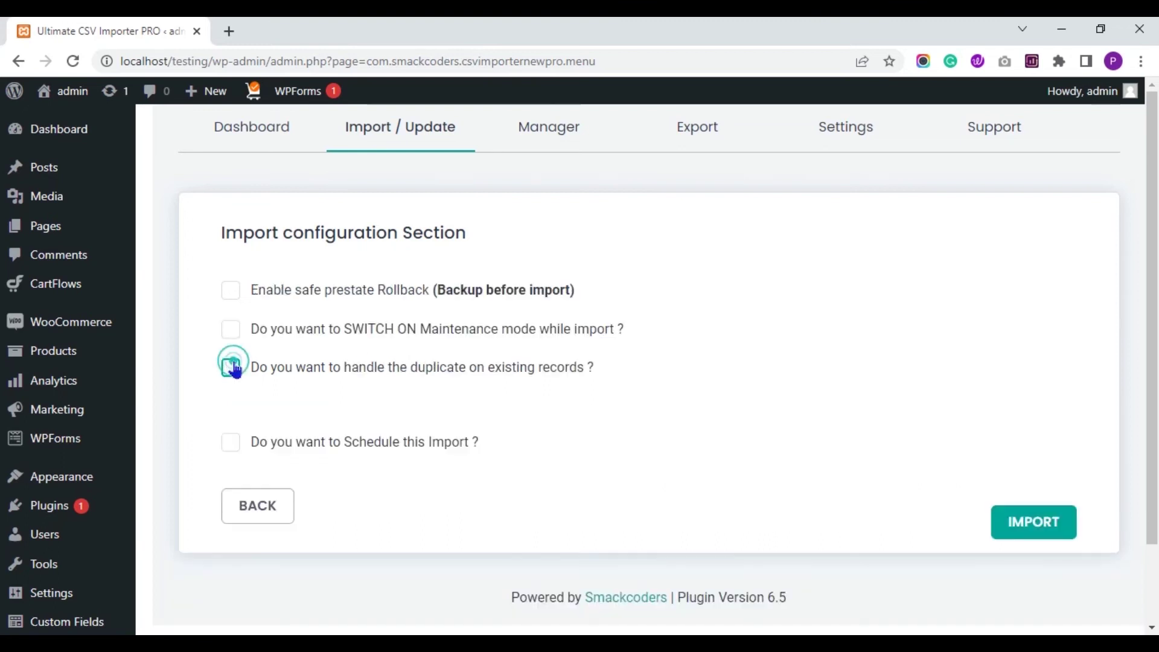
Run the import immediately with all import configuration options left unchecked, and wait for it to finish.
scroll(1086, 363, down, 1)
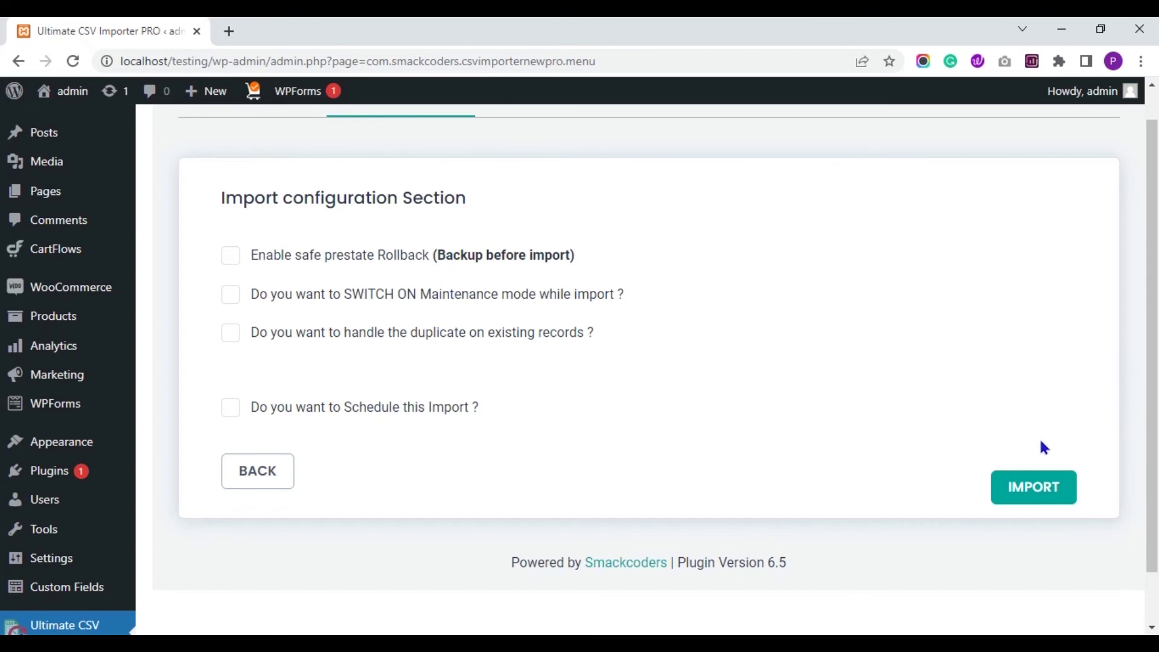
click(1033, 493)
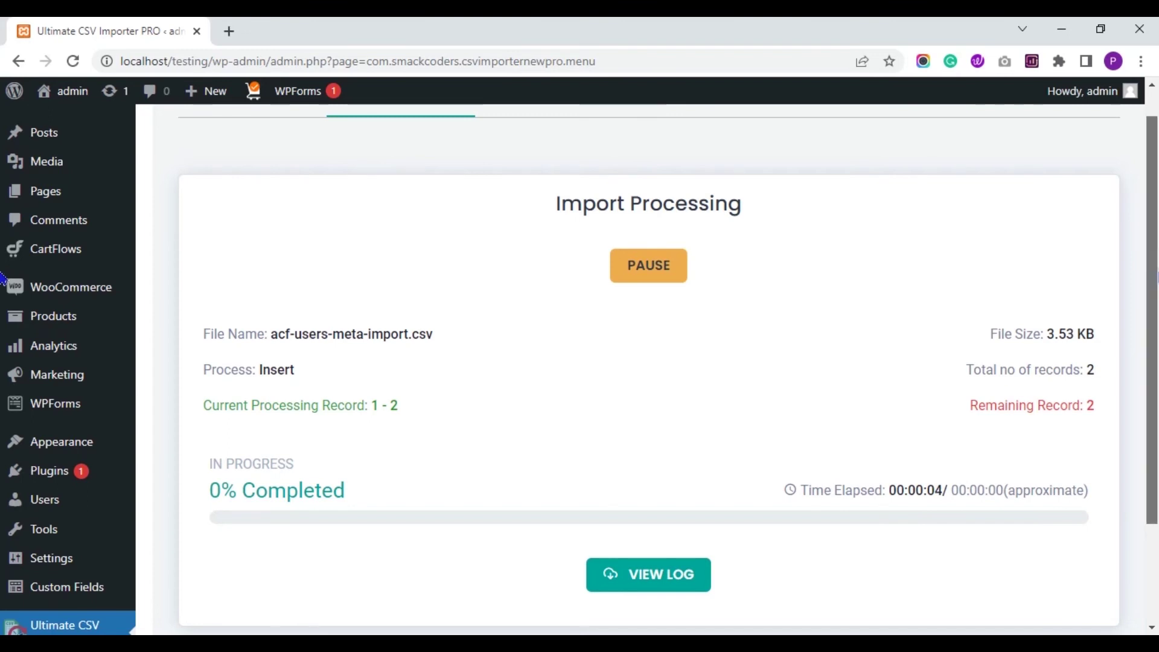
scroll(2, 290, down, 2)
scroll(2, 314, down, 1)
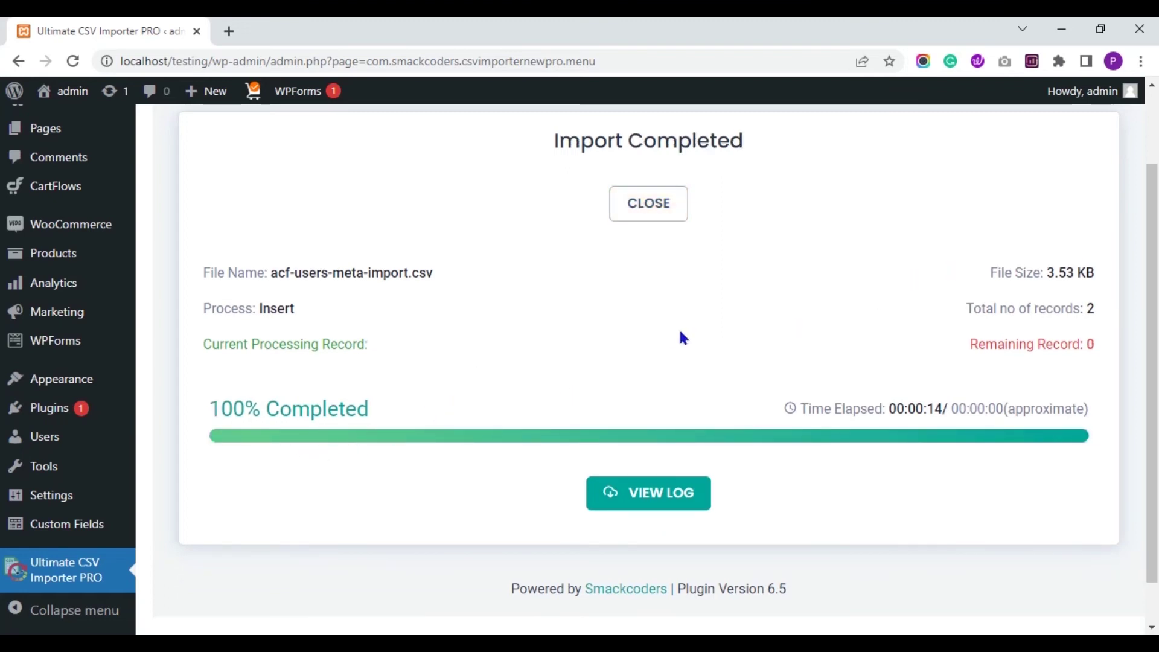
View the import log and open both imported users' profiles from it in separate browser tabs.
click(686, 503)
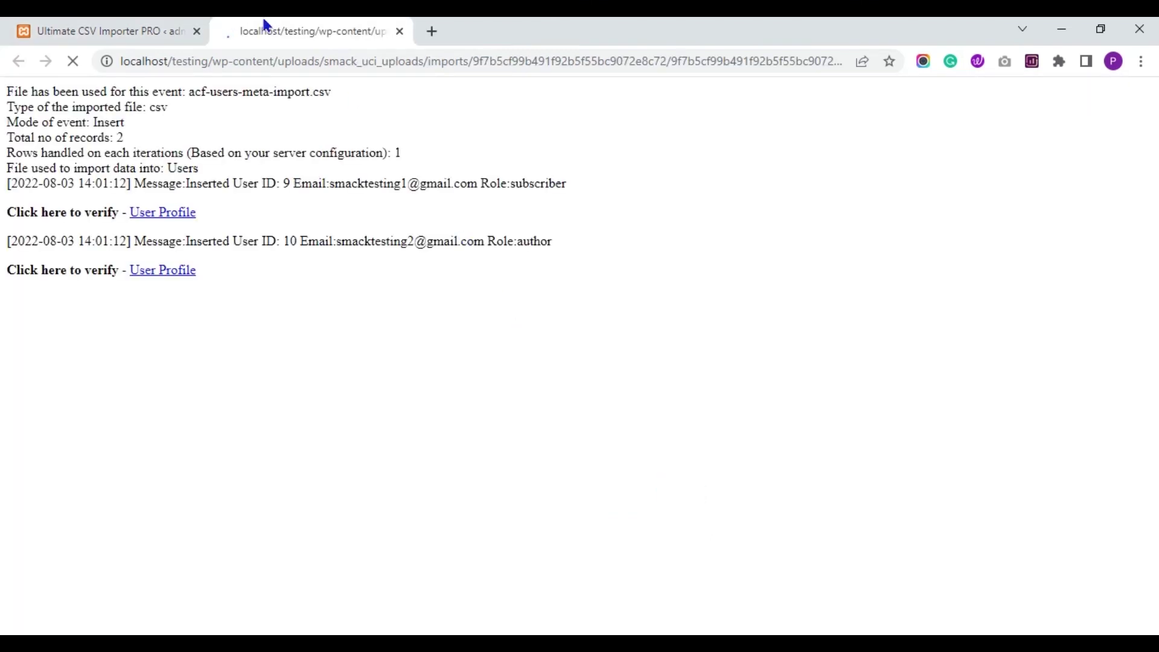
click(142, 31)
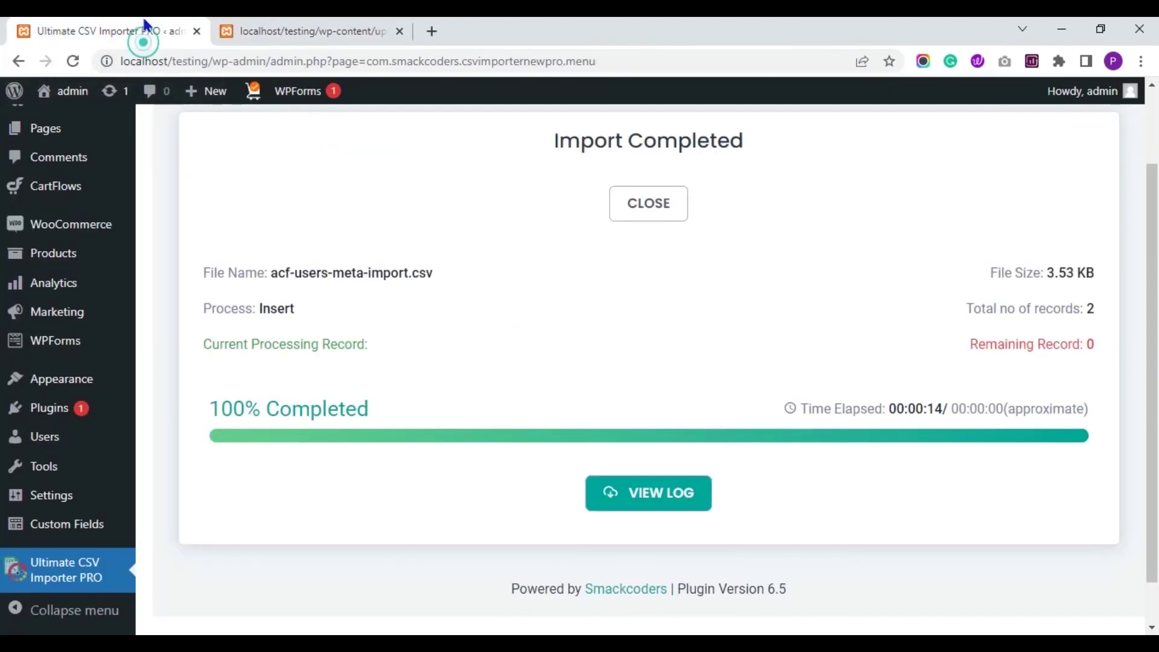
click(272, 31)
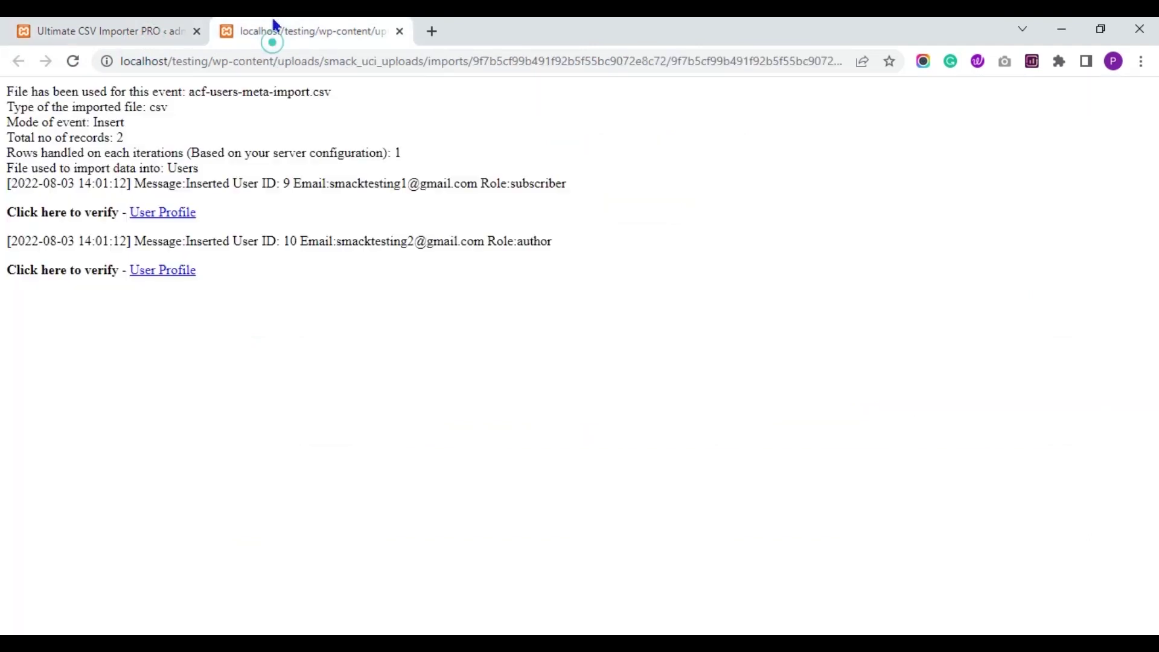
right_click(160, 219)
click(173, 227)
right_click(163, 275)
click(179, 288)
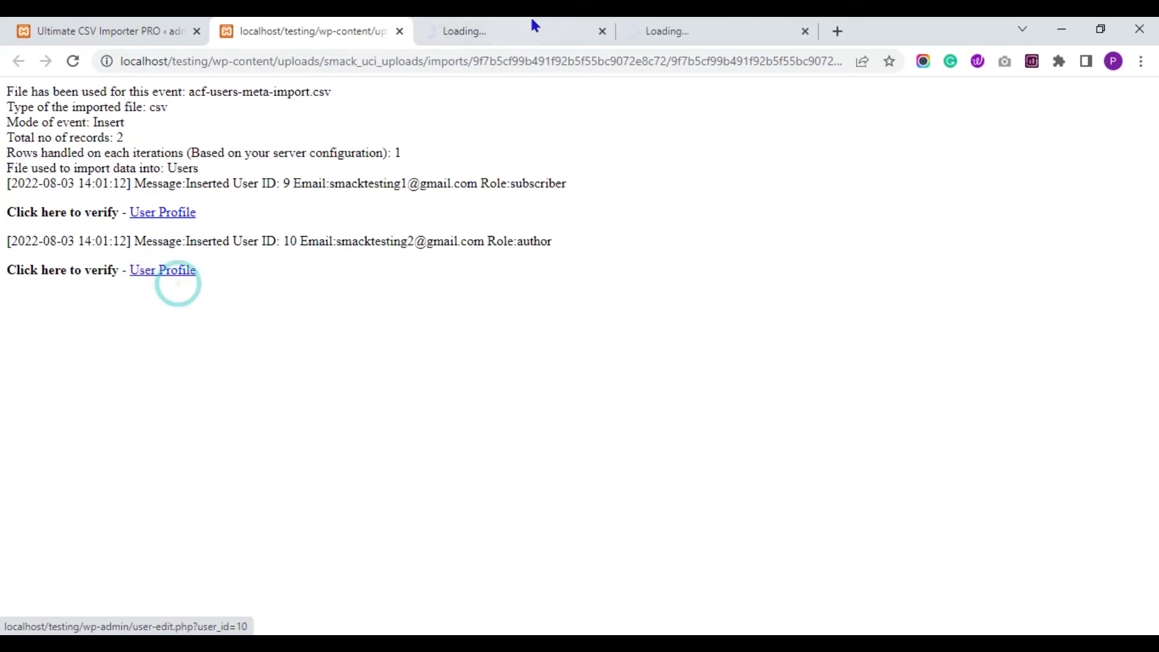
Review the first imported user's profile, including the core details, User Meta fields and customer billing and shipping addresses.
click(531, 23)
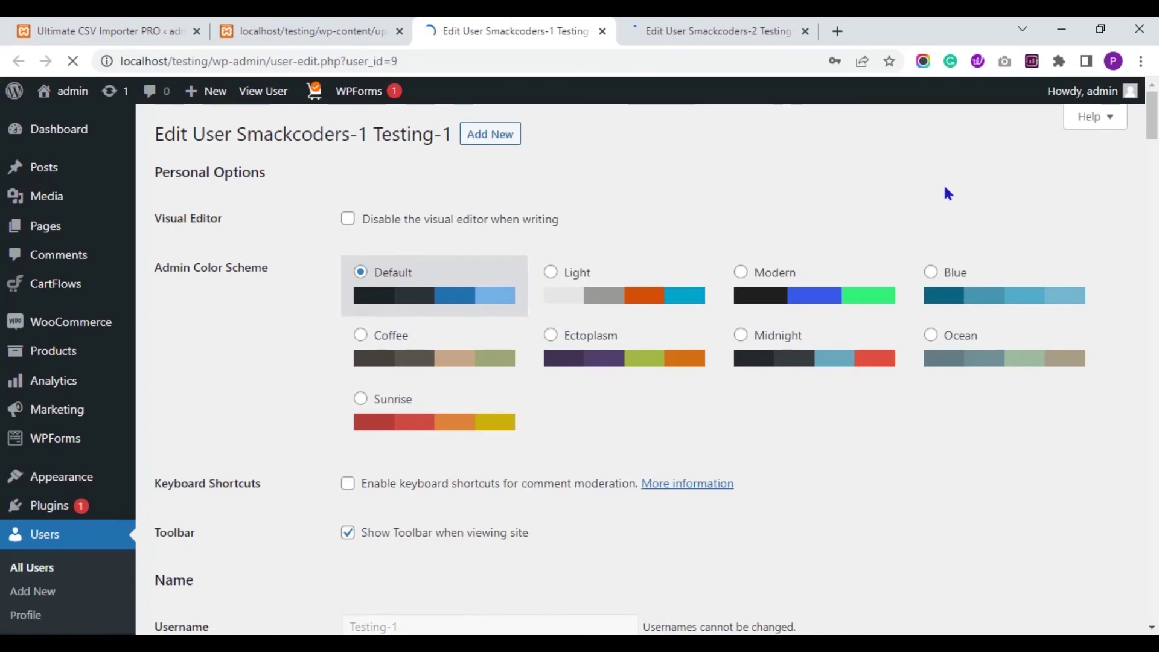
drag(1152, 136, 1153, 129)
scroll(1153, 129, down, 6)
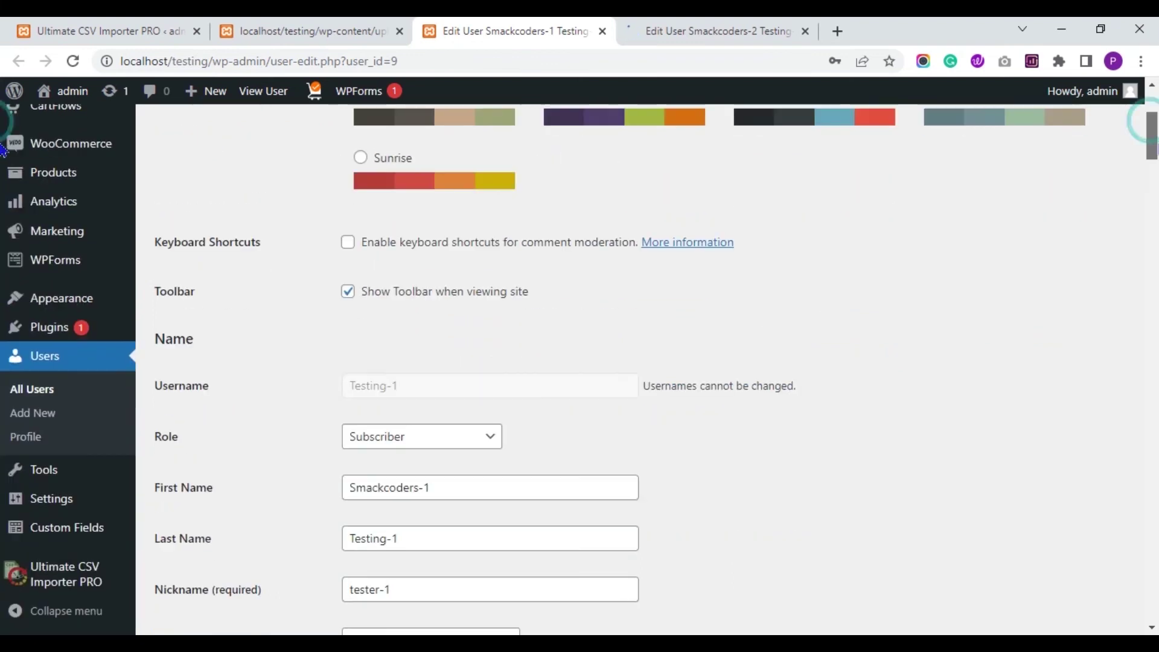
scroll(3, 162, down, 5)
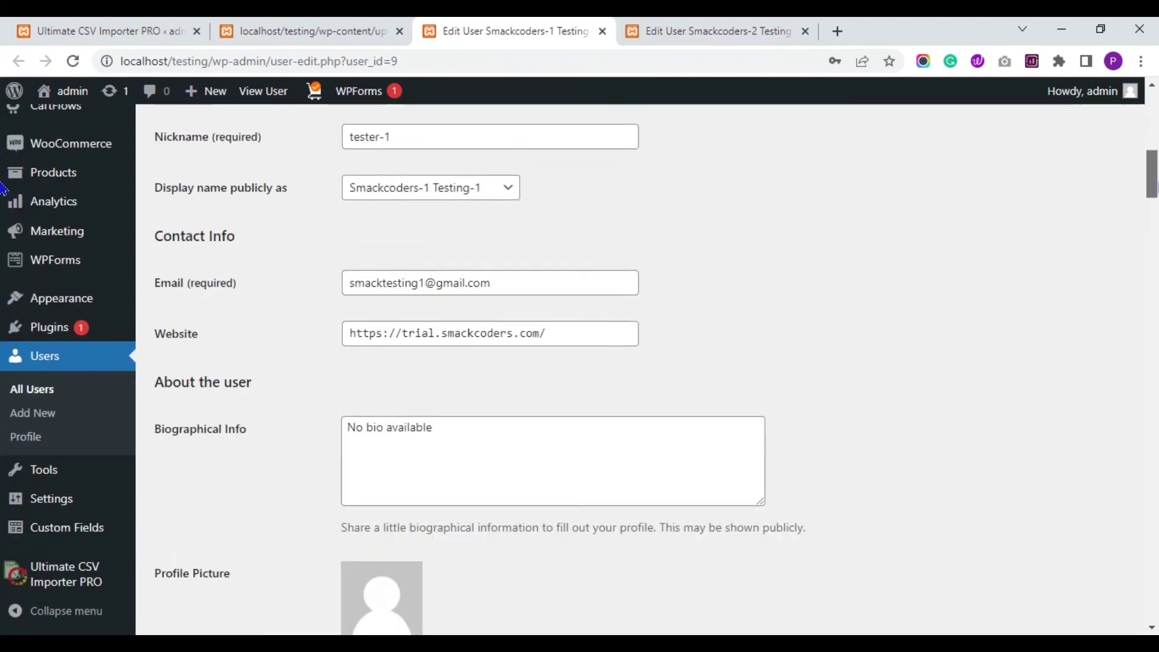
scroll(2, 188, down, 4)
scroll(2, 211, down, 7)
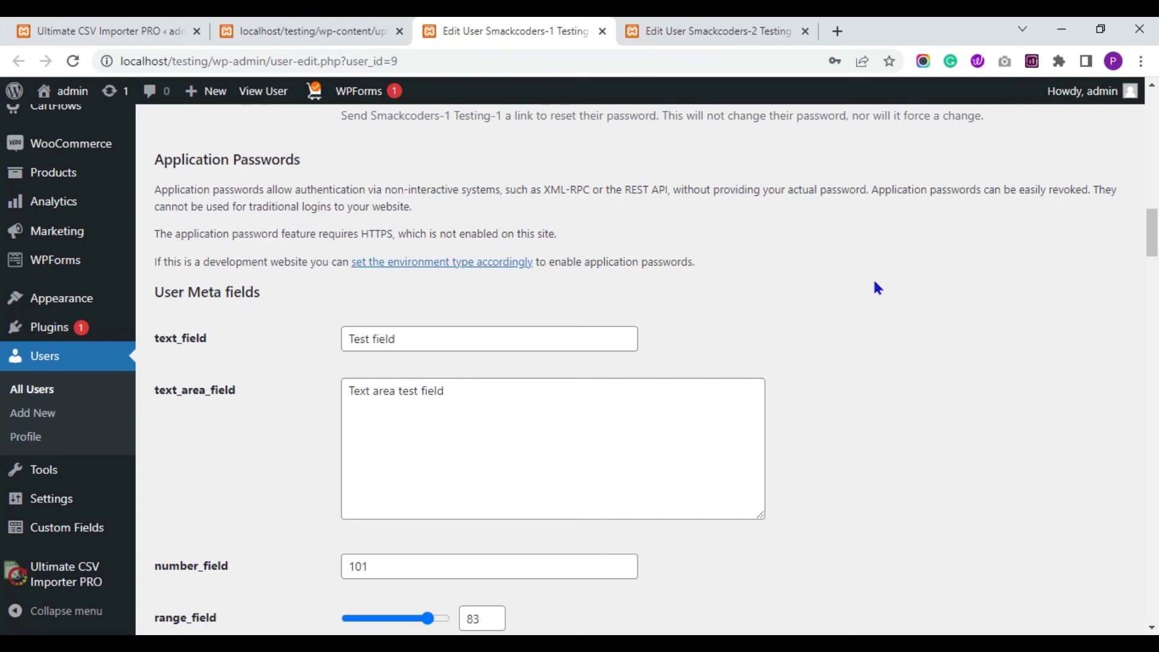
drag(1149, 230, 1154, 560)
scroll(2, 568, down, 6)
scroll(3, 353, up, 15)
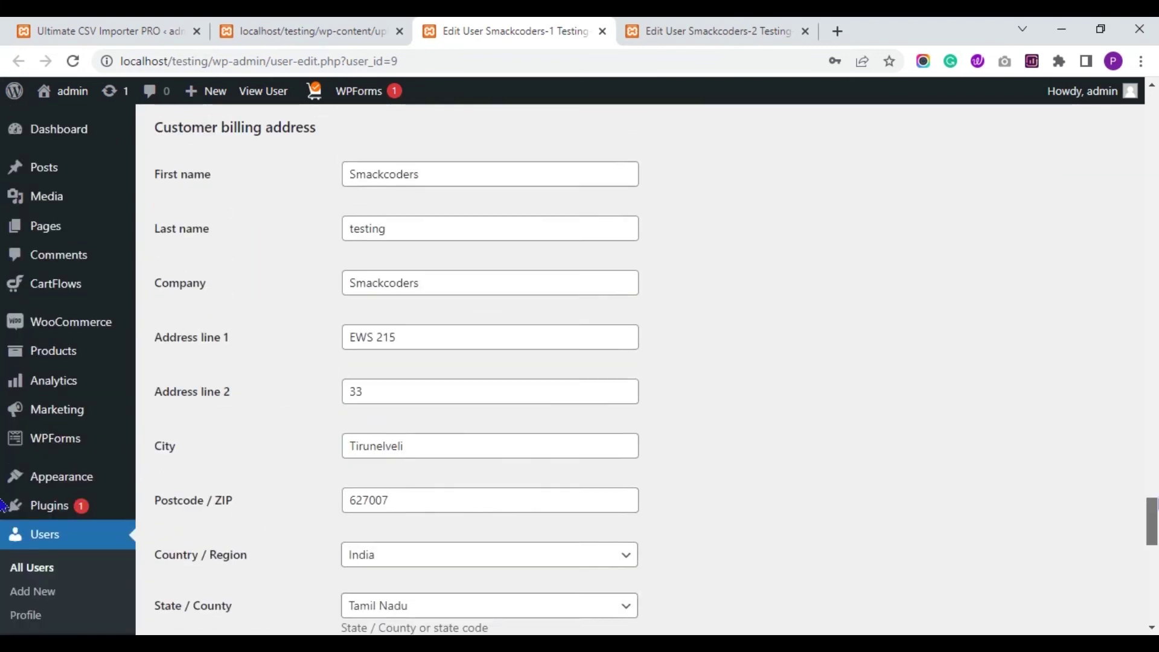
scroll(3, 353, up, 20)
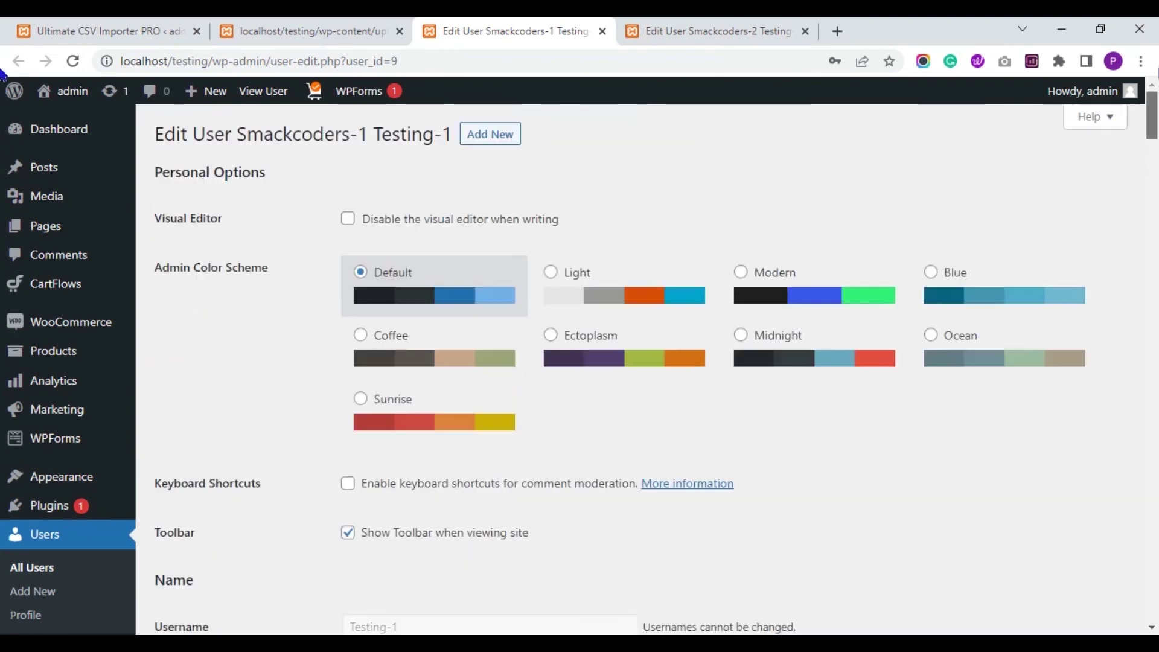
Review the second imported user's profile, from the User Meta fields down to the billing and shipping addresses.
click(689, 30)
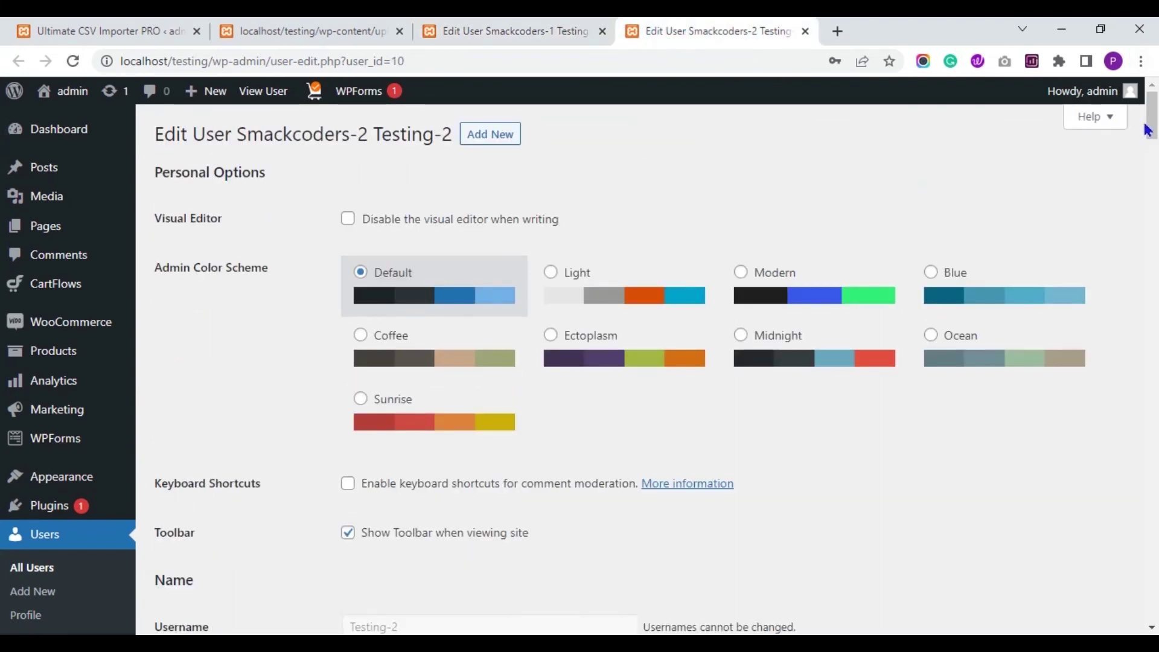
scroll(3, 181, down, 18)
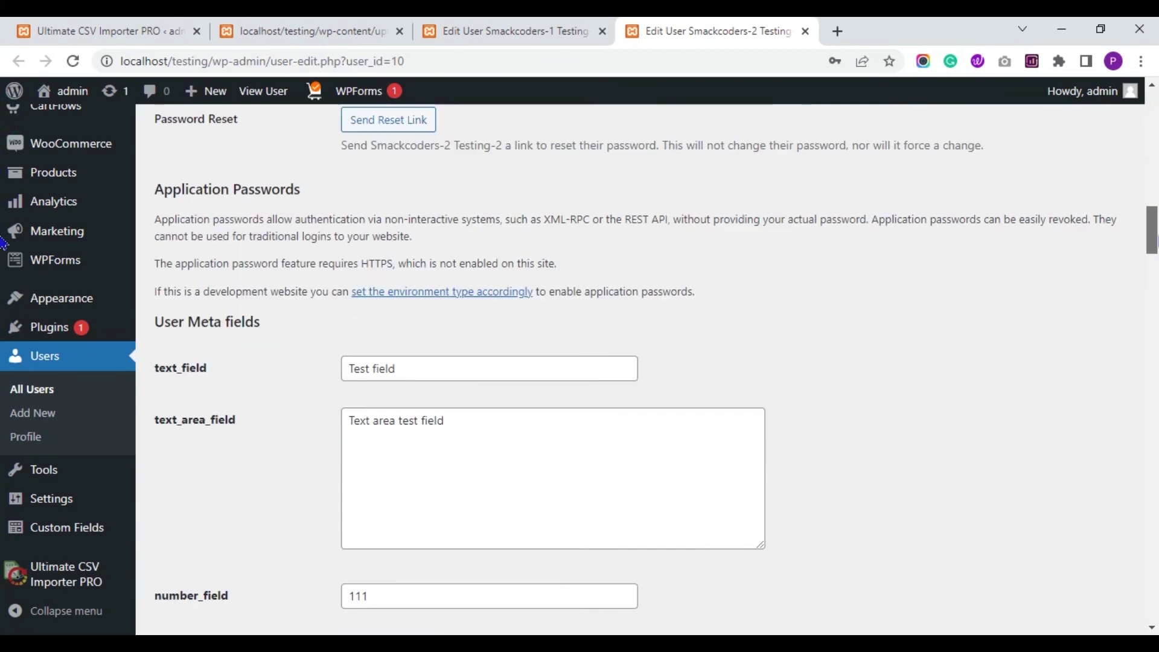
scroll(3, 302, down, 20)
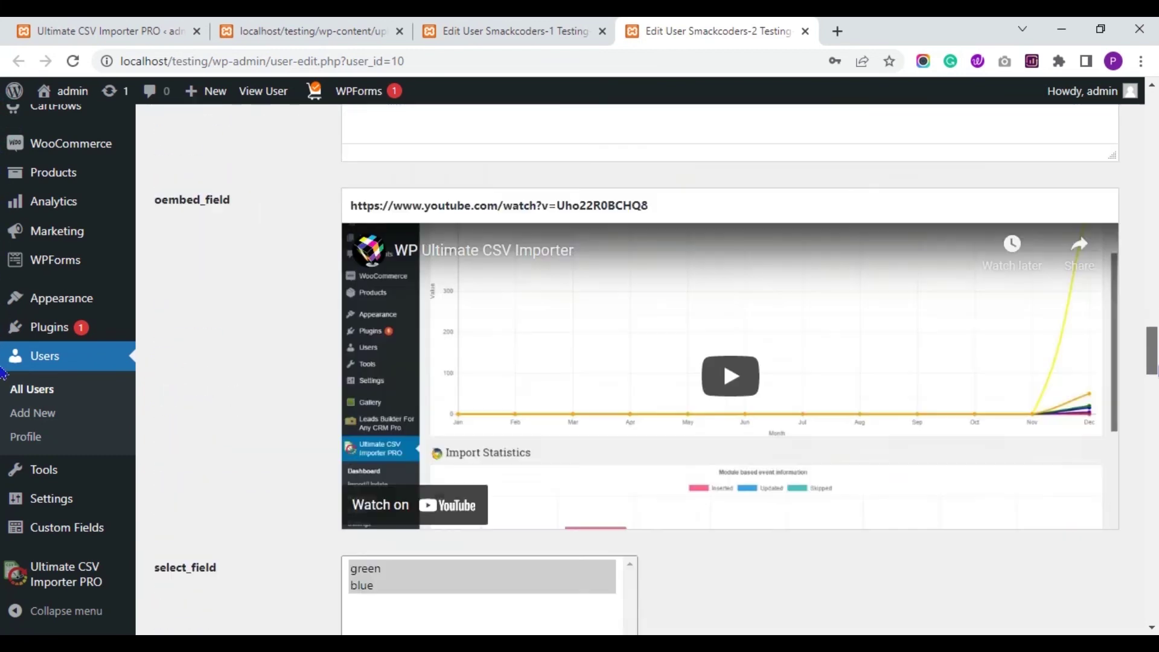
scroll(3, 372, down, 20)
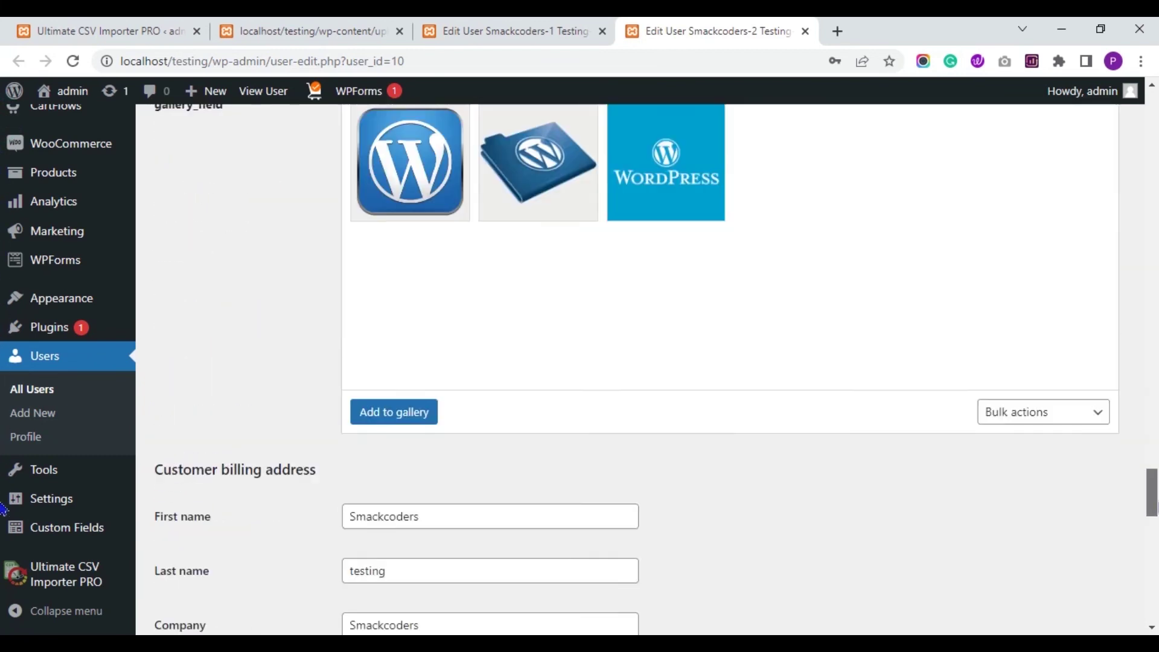
scroll(3, 510, down, 18)
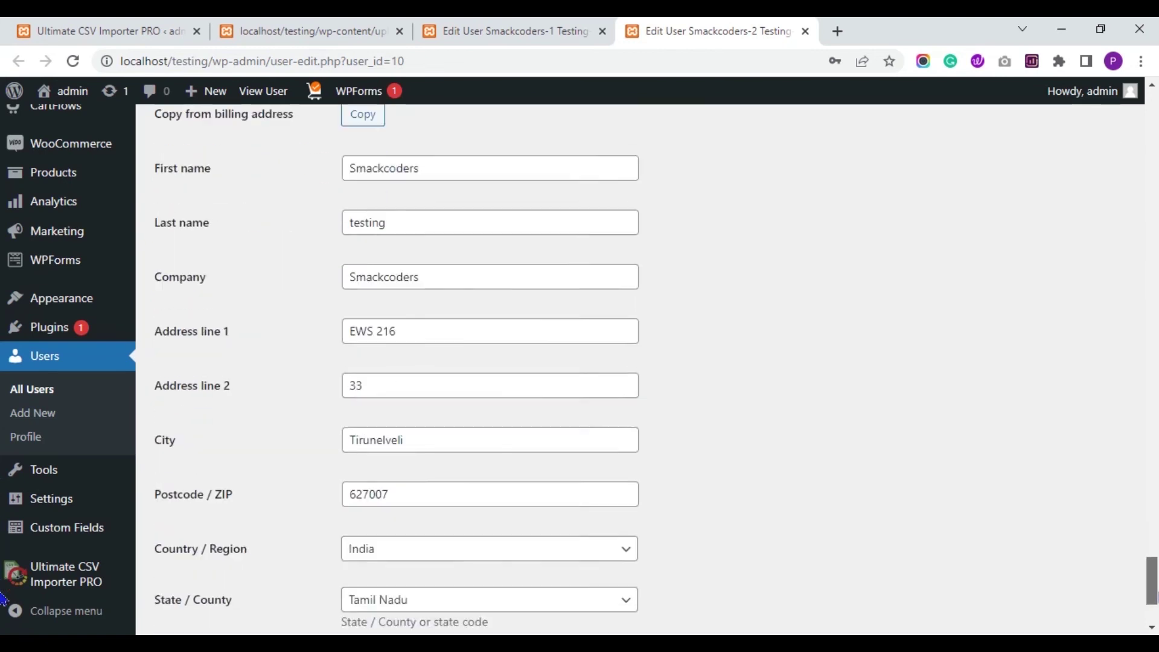
Close both user profile tabs and the import log tab, and return to the importer's file upload page.
scroll(3, 610, down, 3)
drag(1151, 598, 1140, 114)
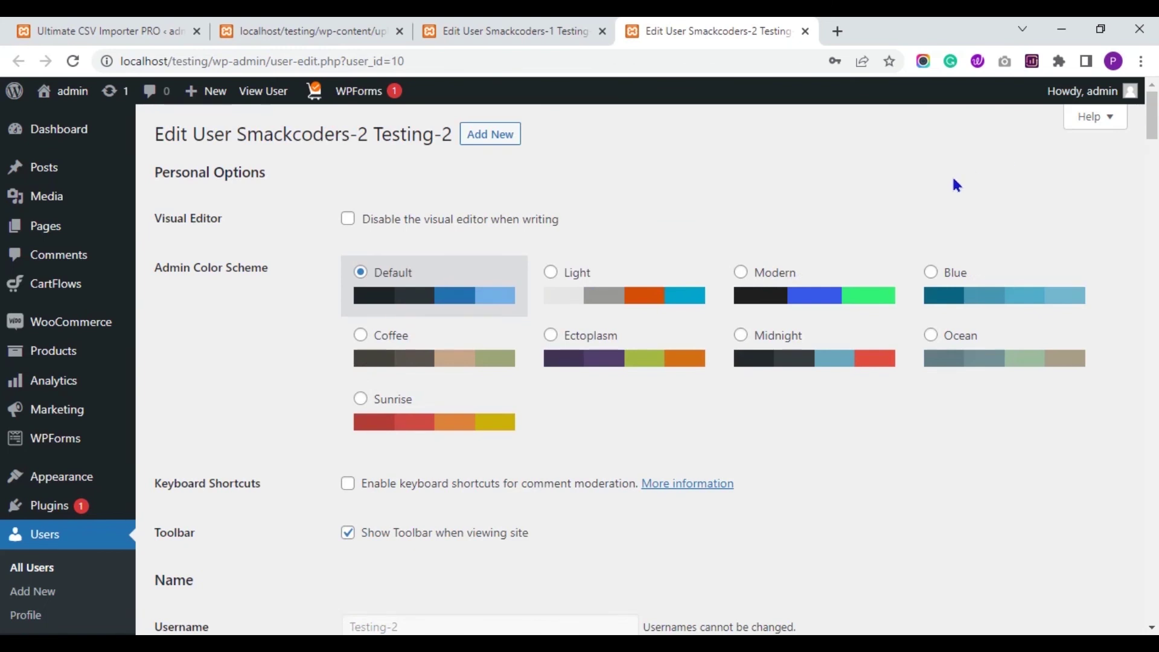
click(601, 30)
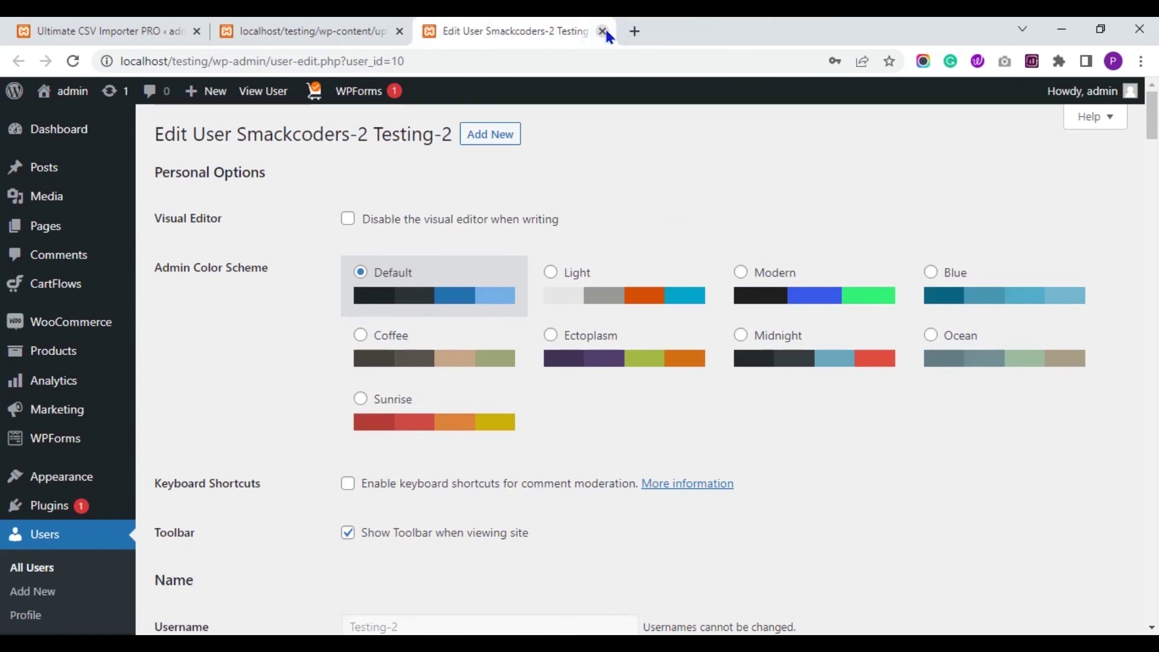
click(602, 31)
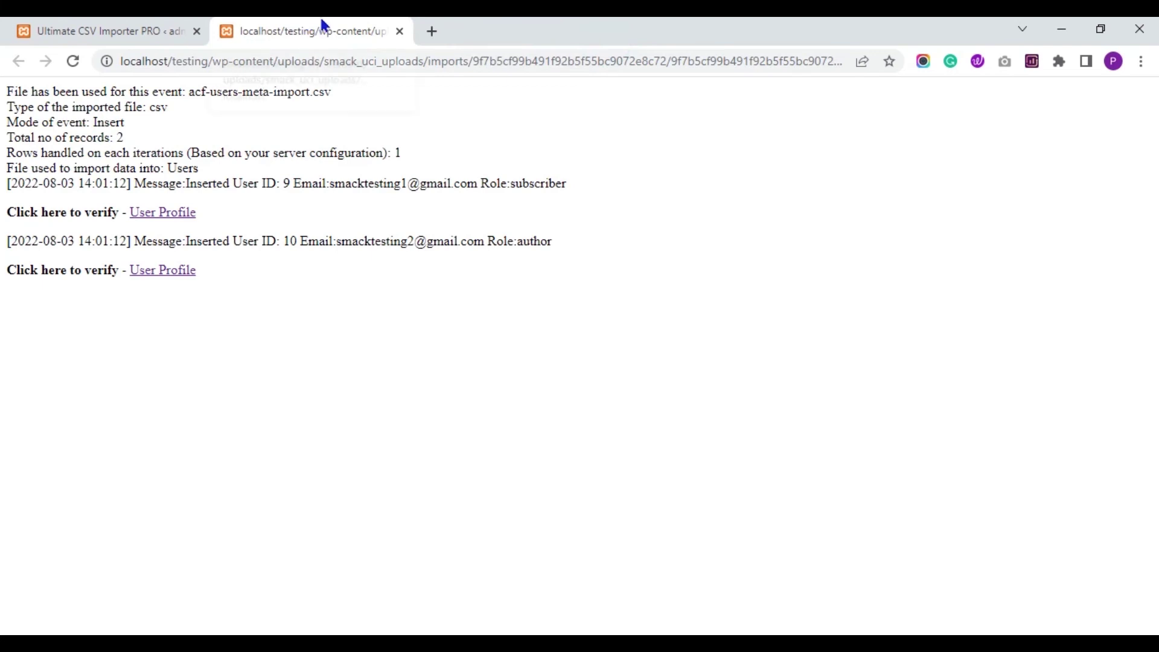
click(400, 31)
click(657, 201)
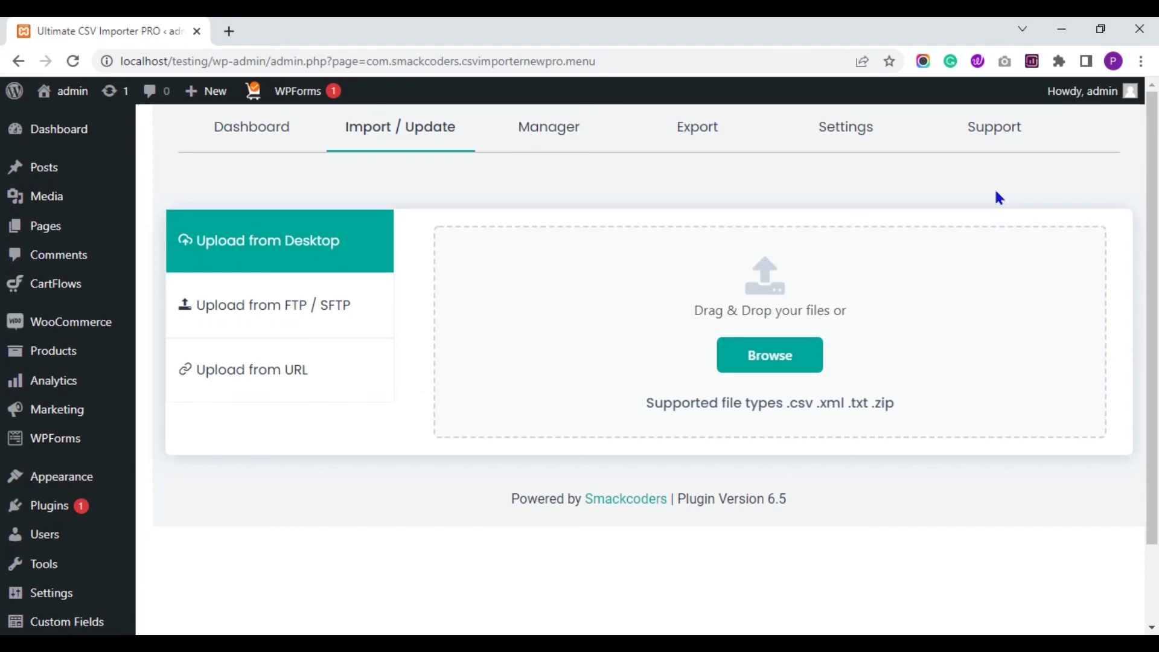
scroll(1150, 198, down, 1)
scroll(2, 265, down, 1)
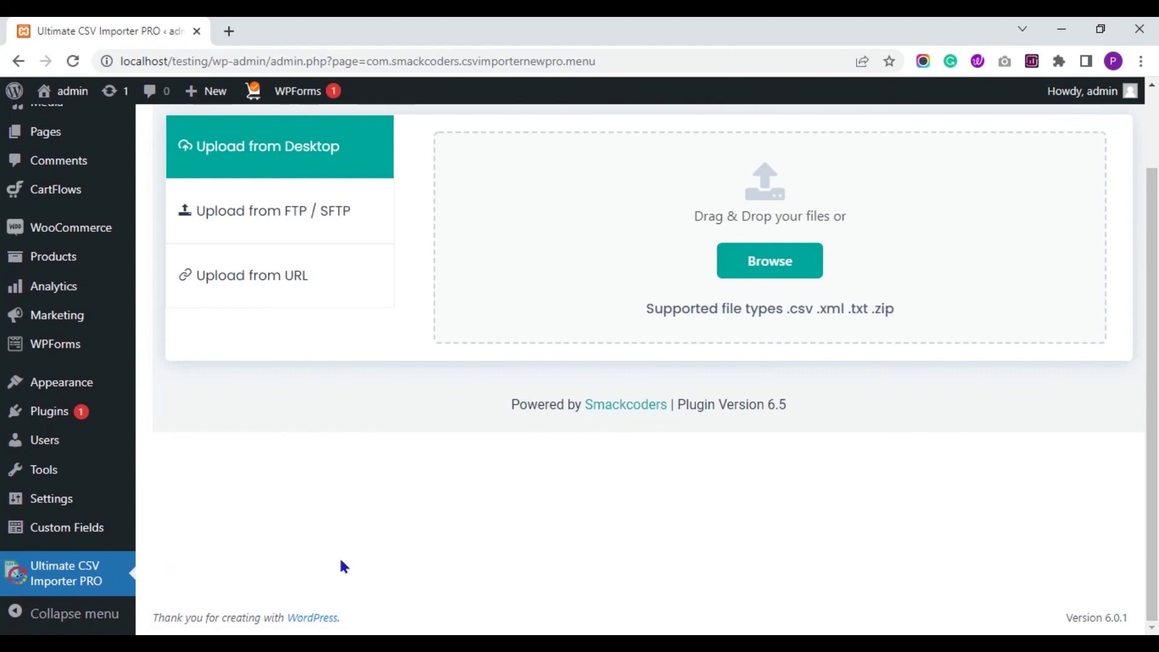
scroll(1141, 383, up, 2)
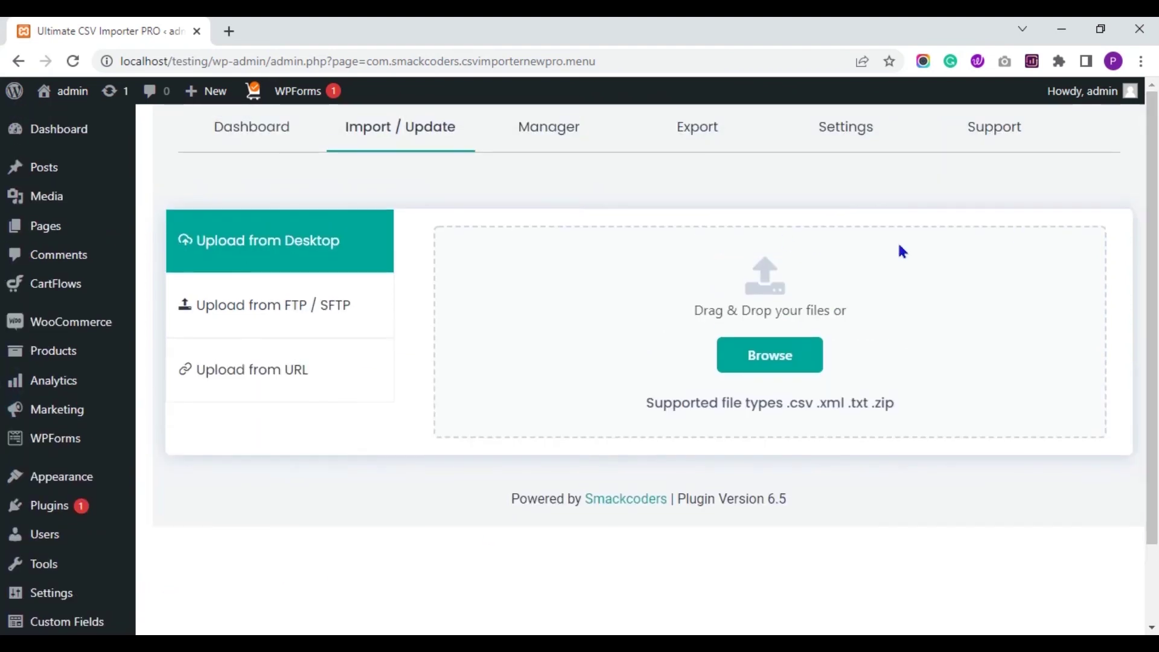
scroll(1149, 259, down, 2)
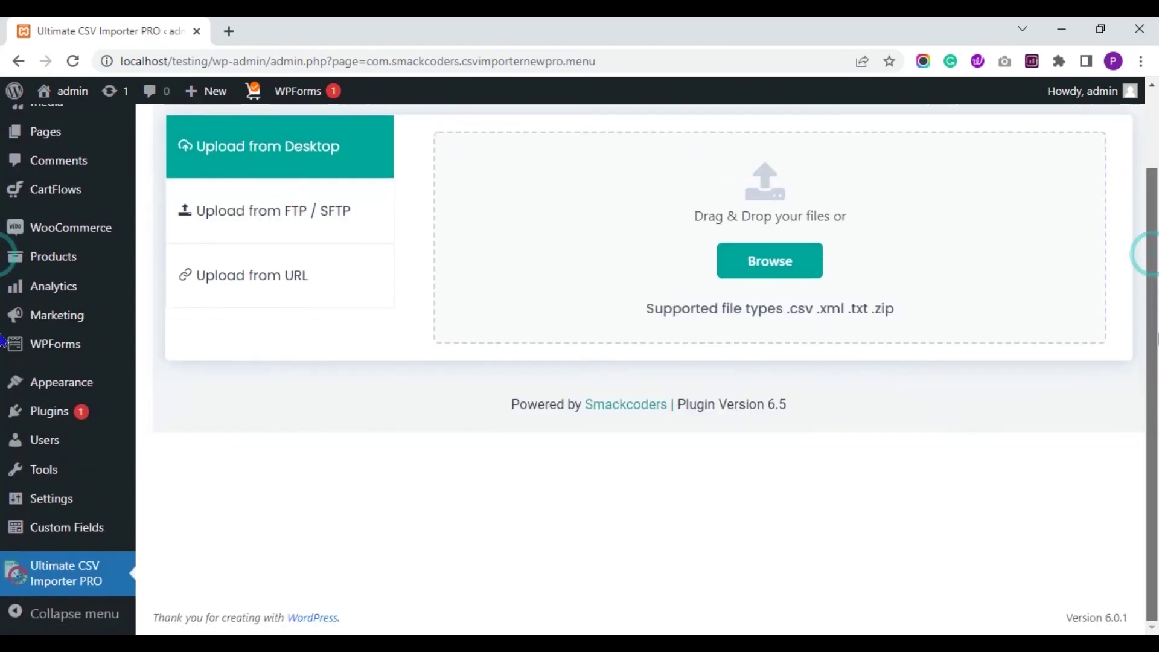
scroll(1135, 325, up, 2)
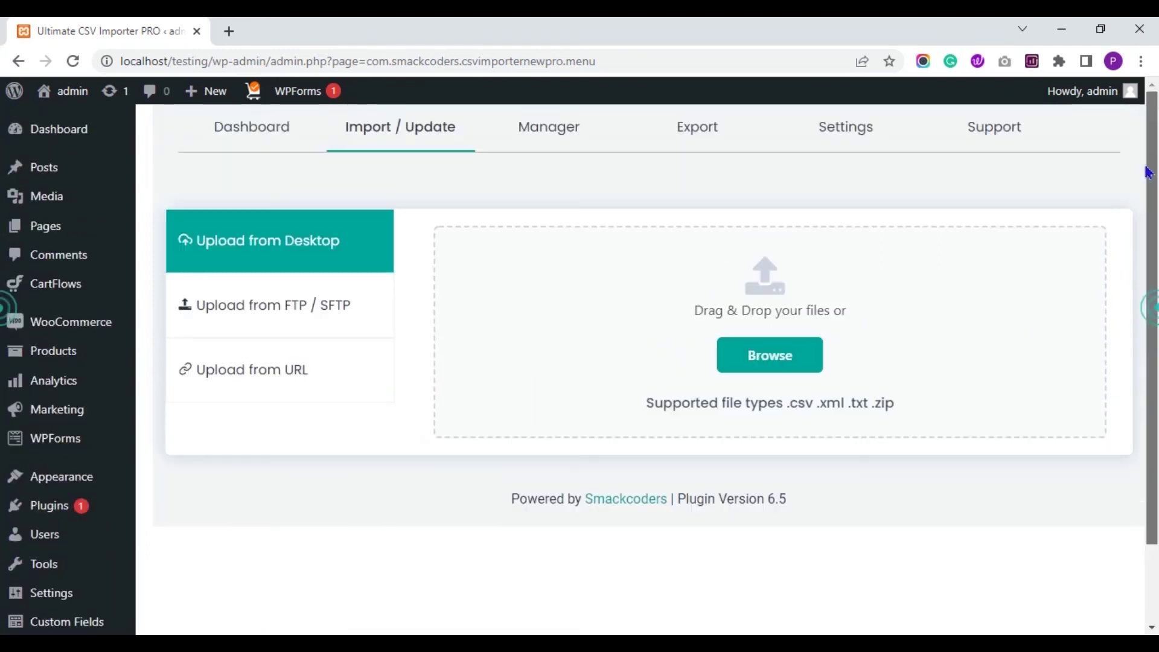
Choose Users as the module to export and continue to the export settings.
click(713, 136)
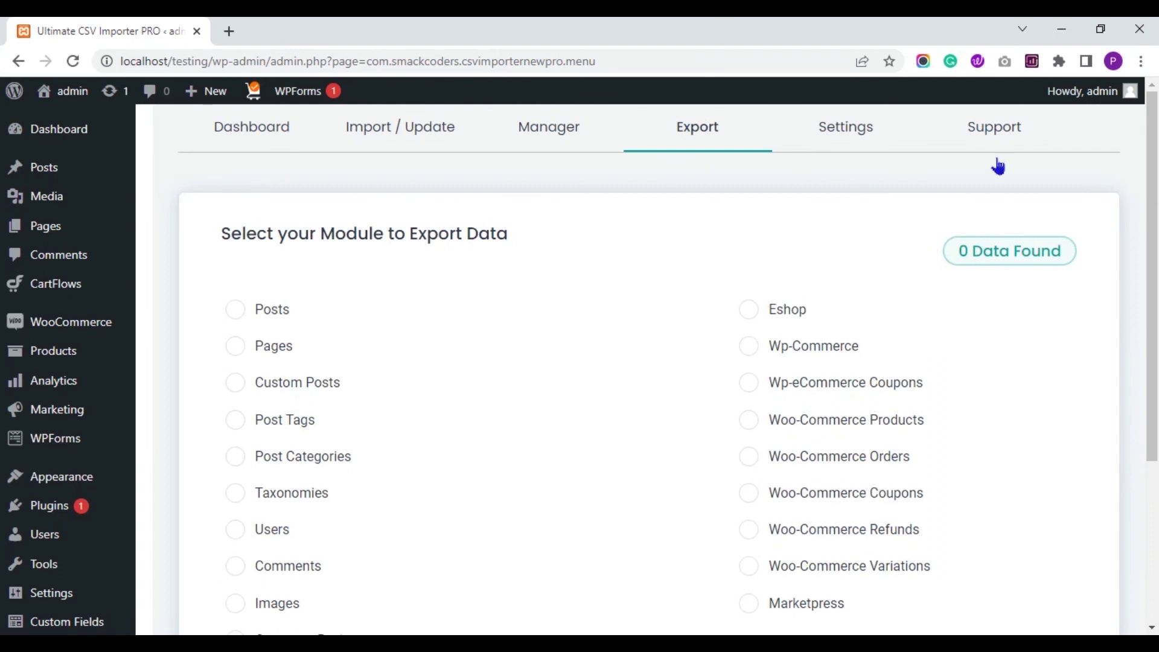
drag(1154, 199, 1154, 261)
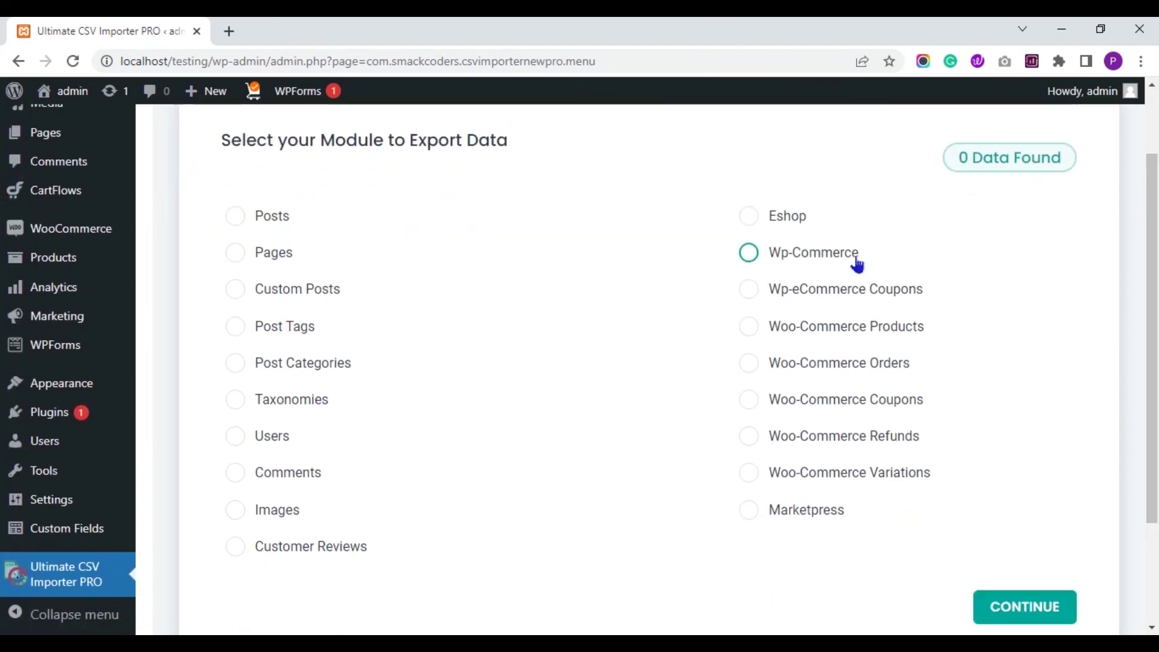
click(259, 439)
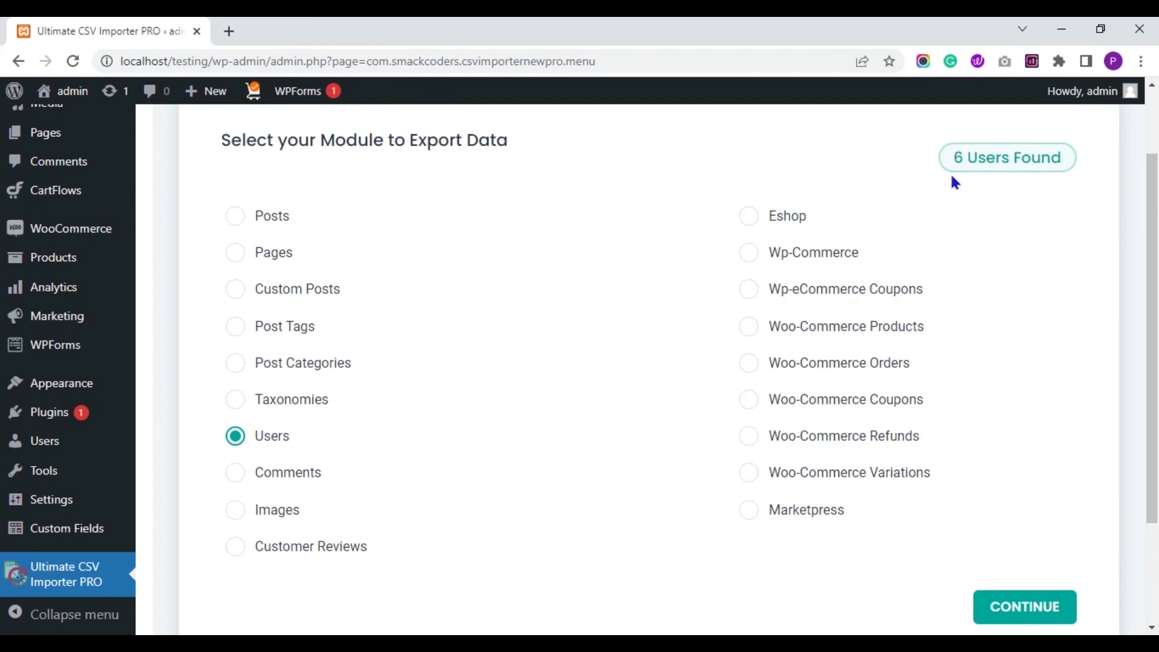
scroll(1151, 233, down, 3)
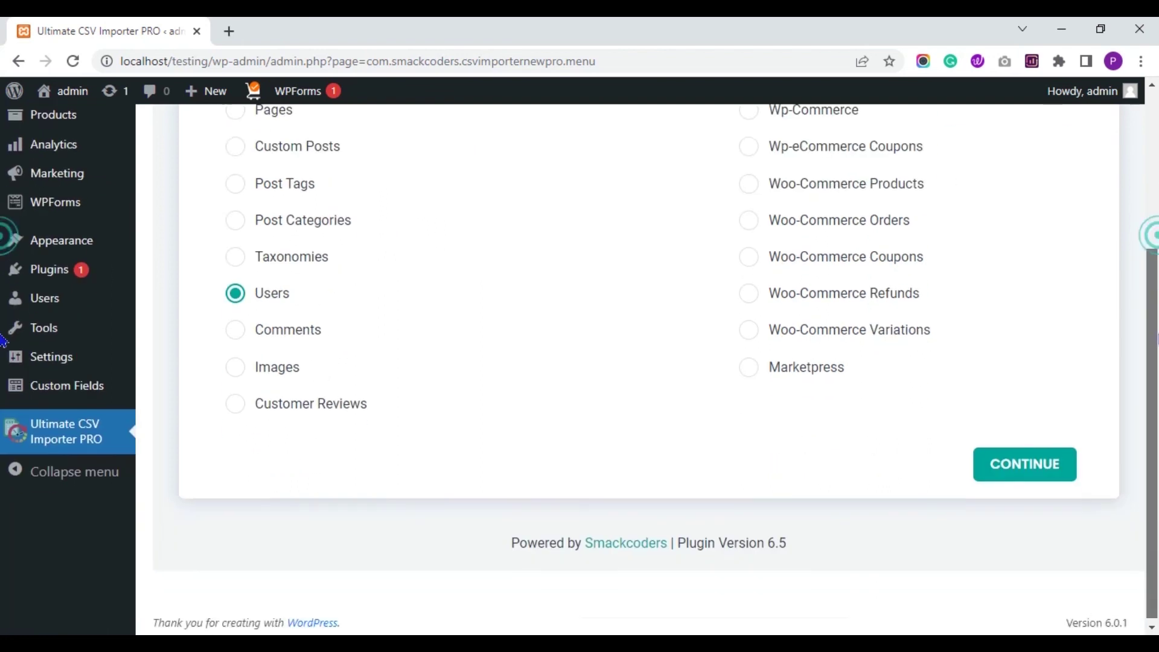
click(1008, 462)
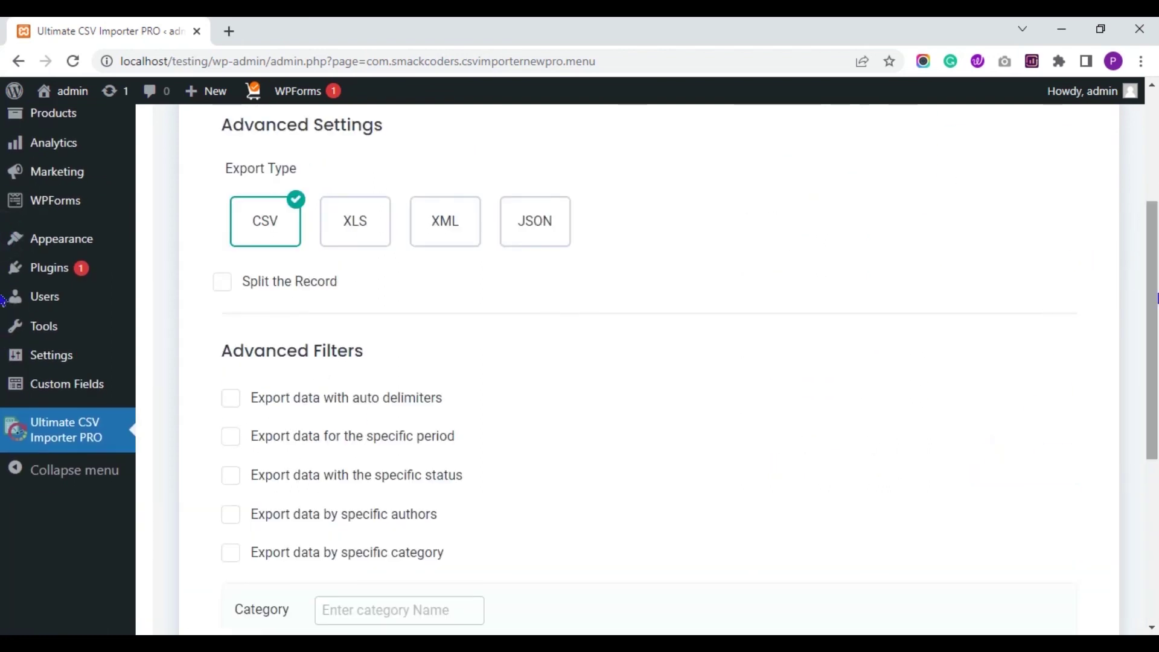
Name the export file users-export-test, keeping CSV as the export type.
scroll(664, 318, up, 4)
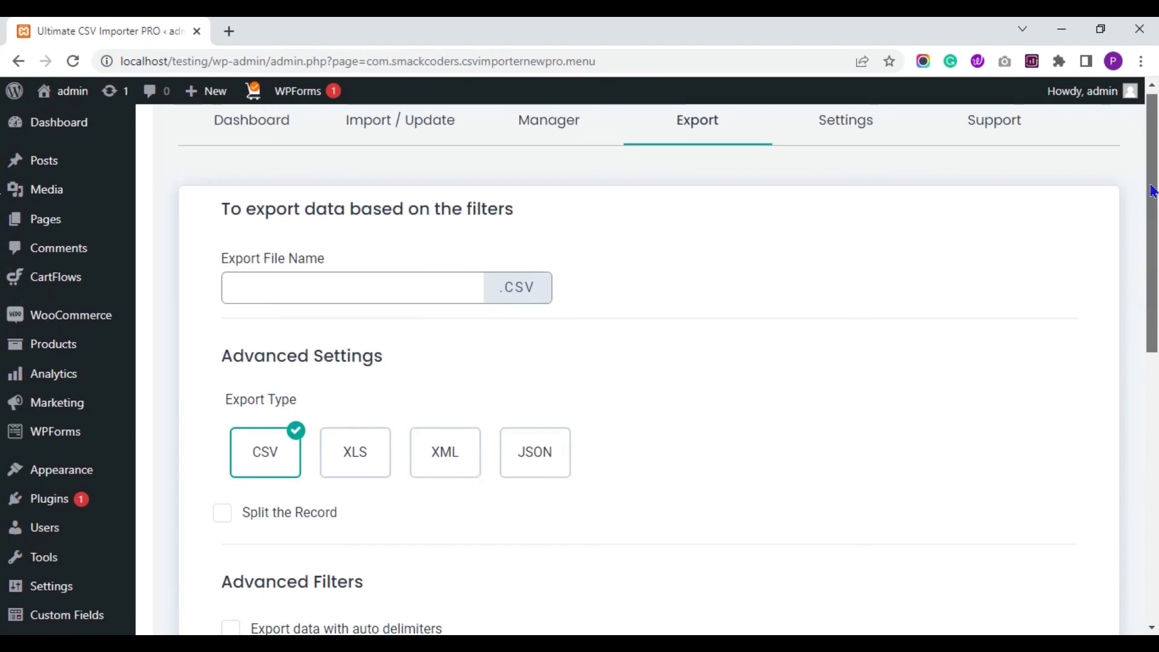
click(448, 283)
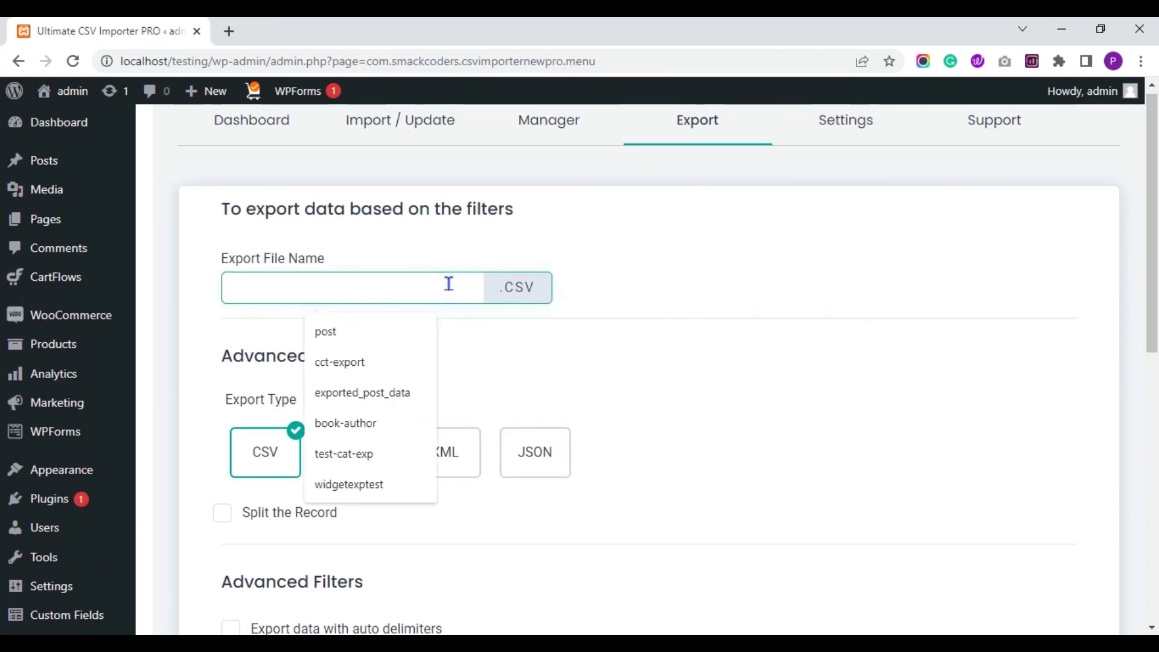
text(users-export-tes)
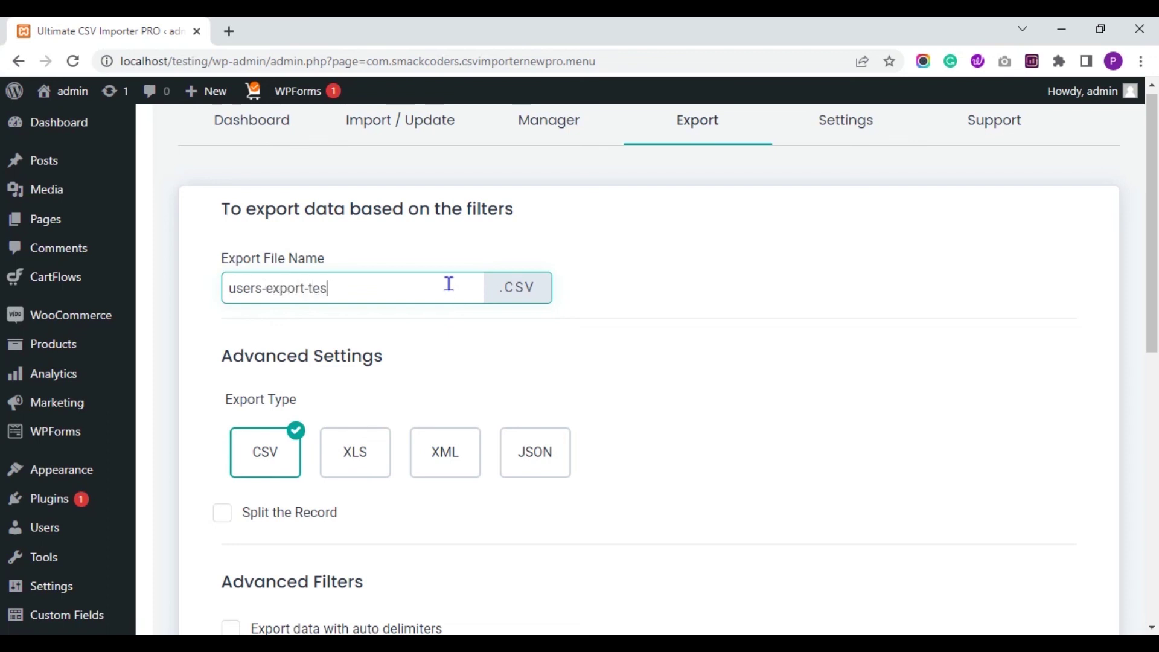
click(631, 298)
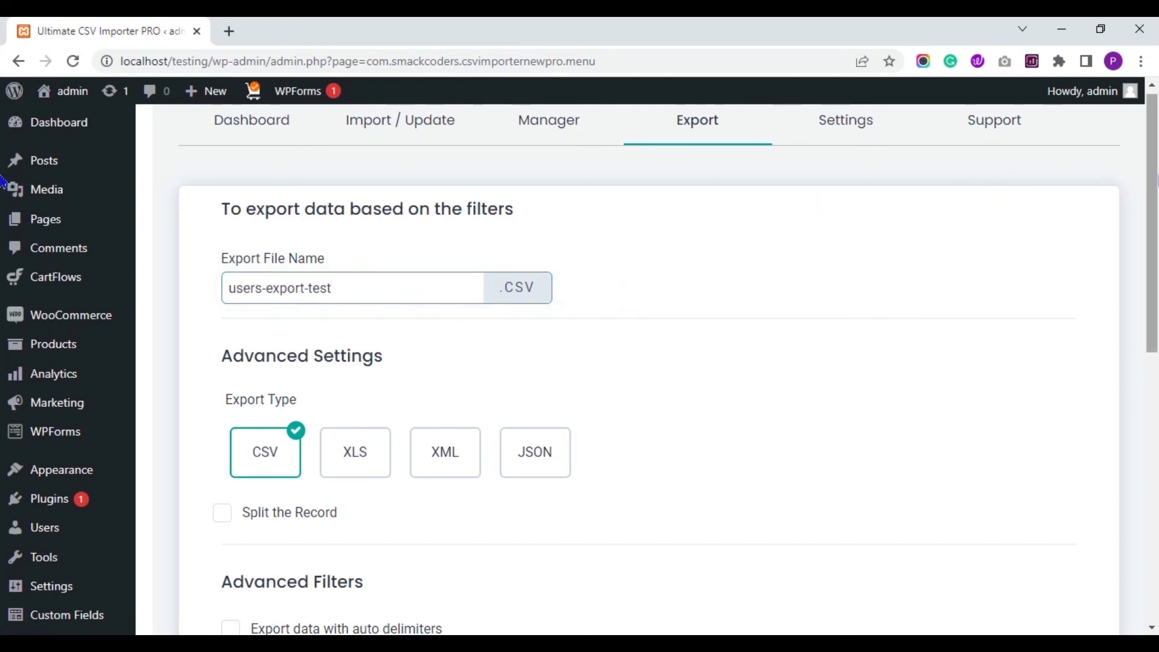
Look through the advanced filters, enable export scheduling to view its schedule and host fields, and disable it again.
scroll(3, 241, down, 3)
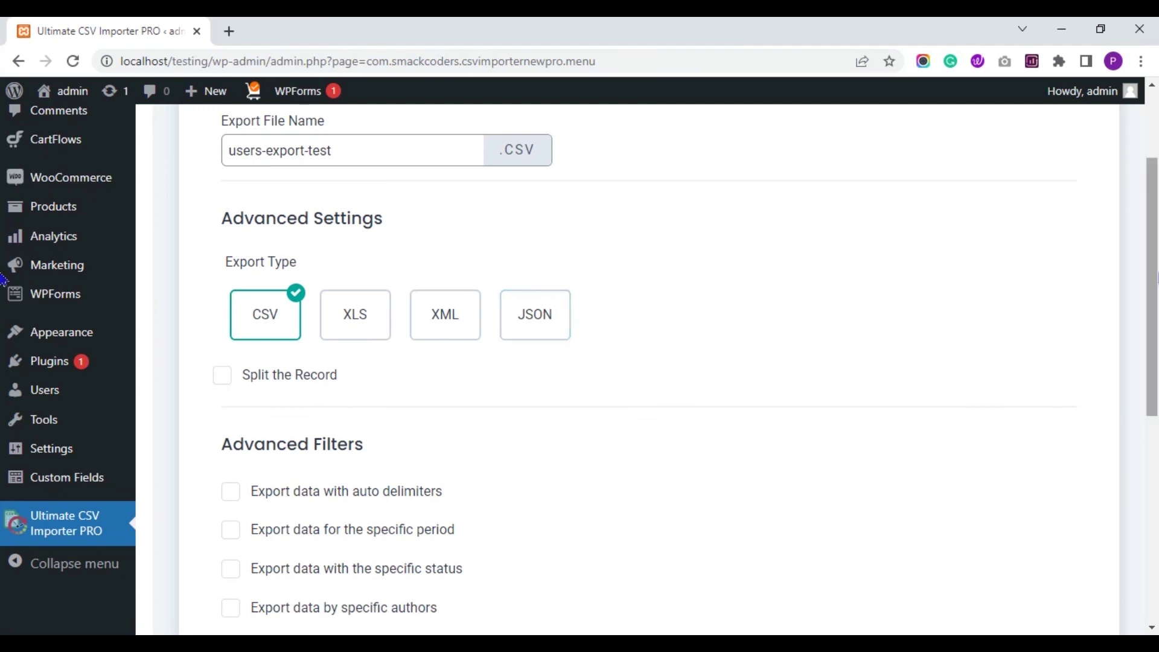
scroll(3, 285, down, 4)
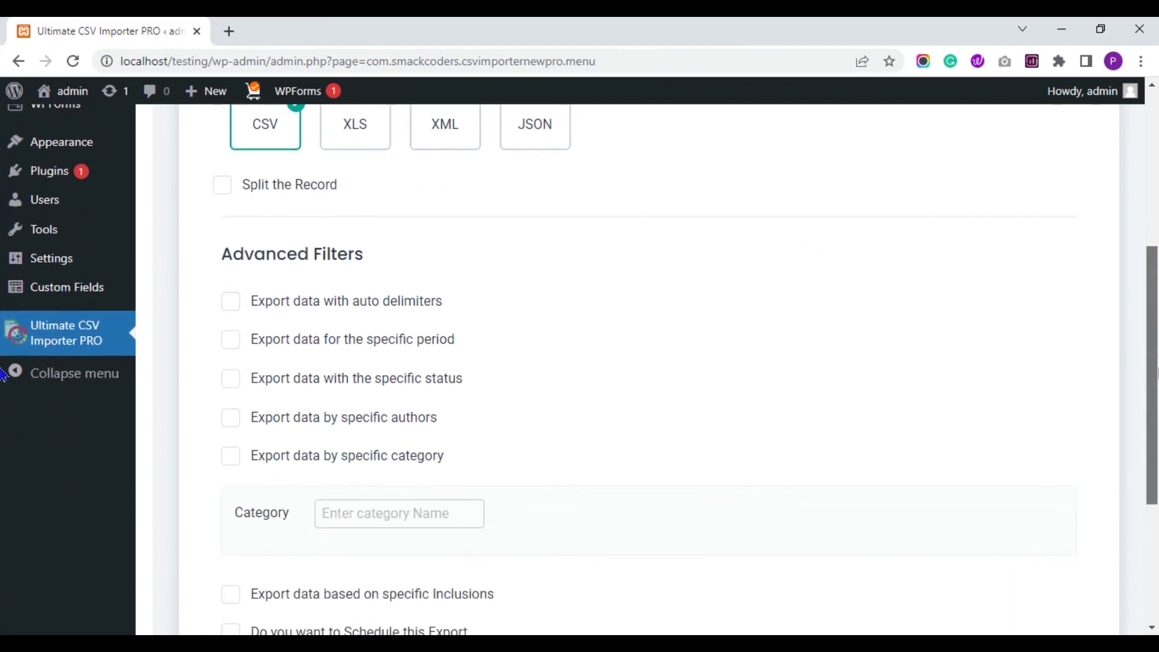
scroll(2, 387, down, 3)
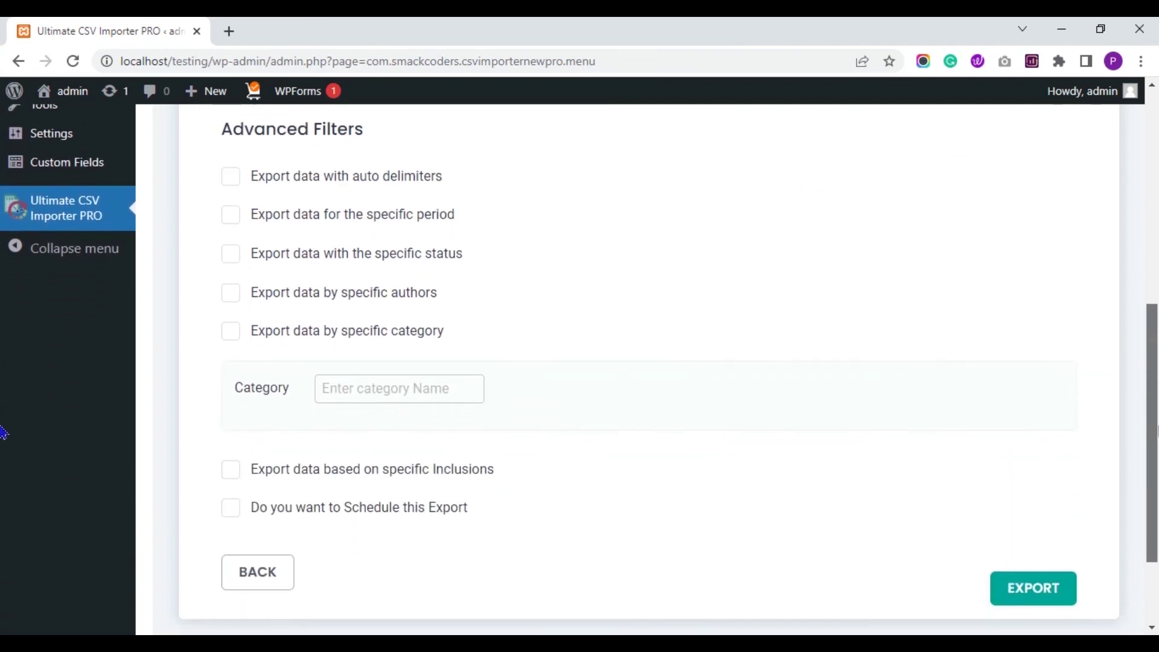
scroll(3, 458, down, 1)
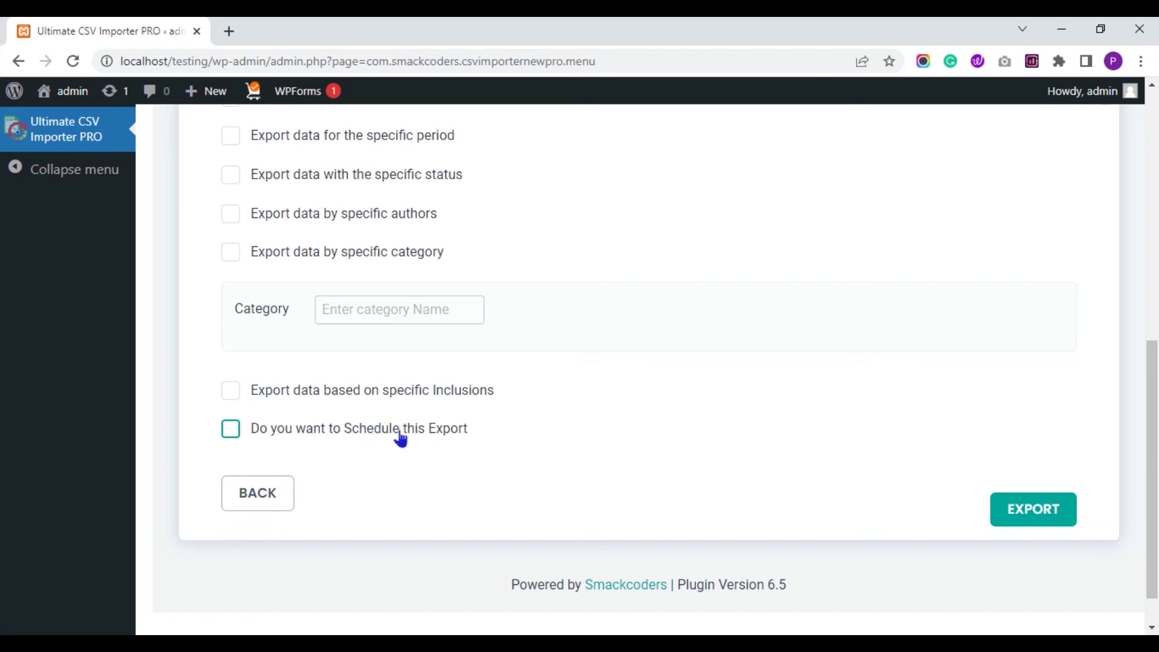
click(240, 432)
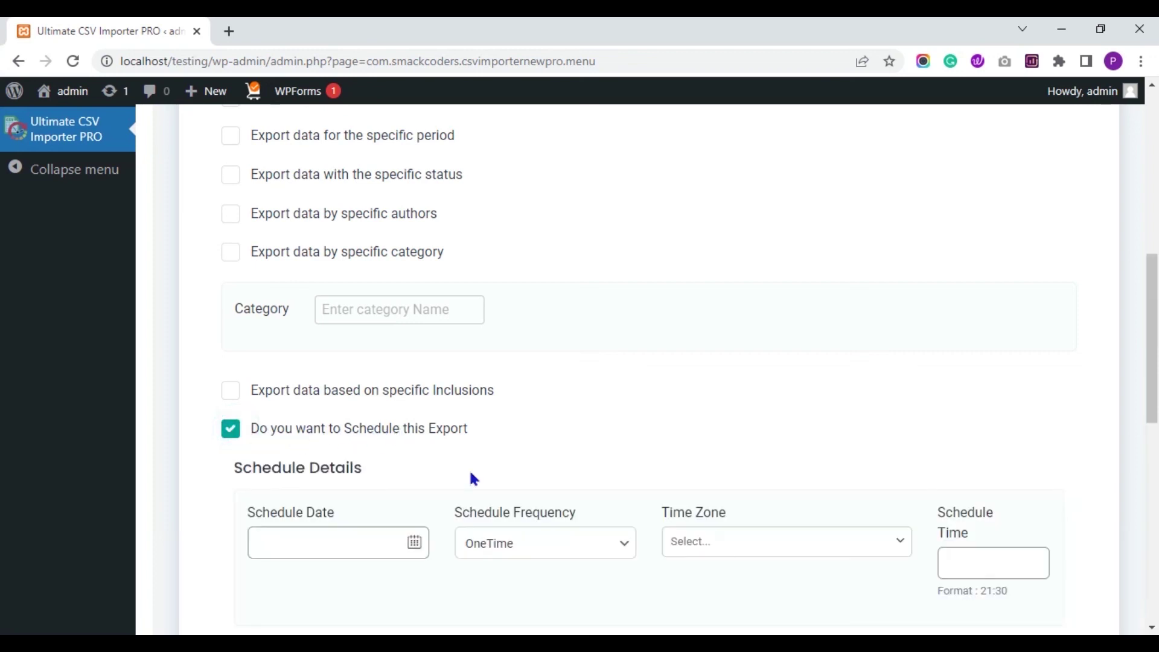
scroll(1153, 353, down, 5)
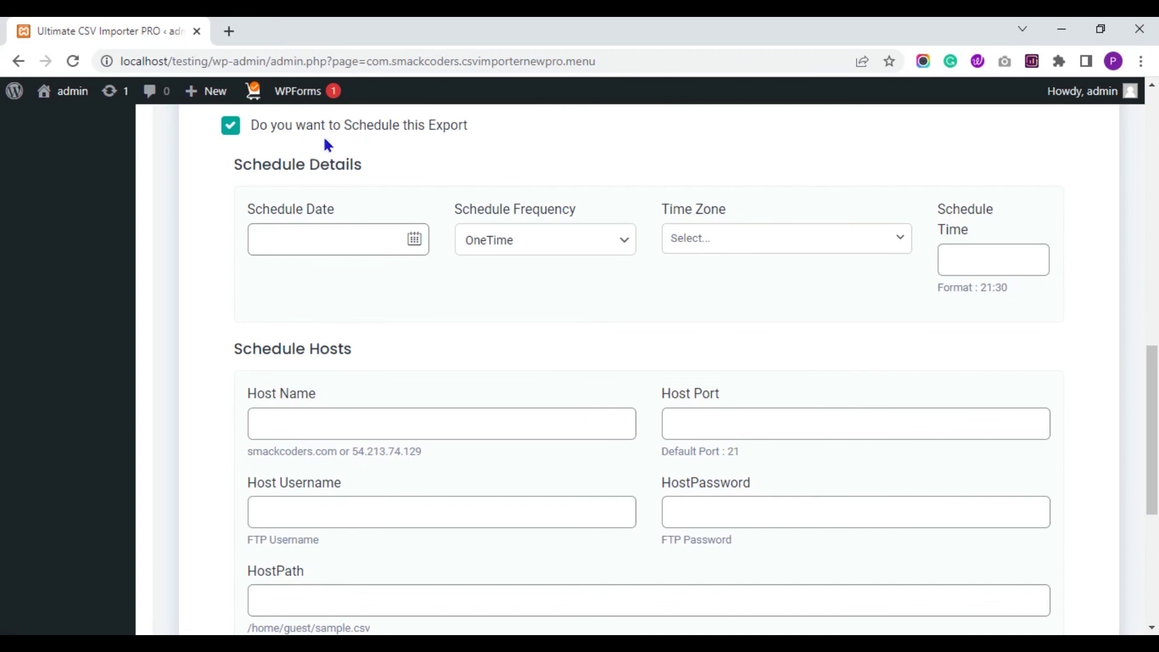
click(231, 128)
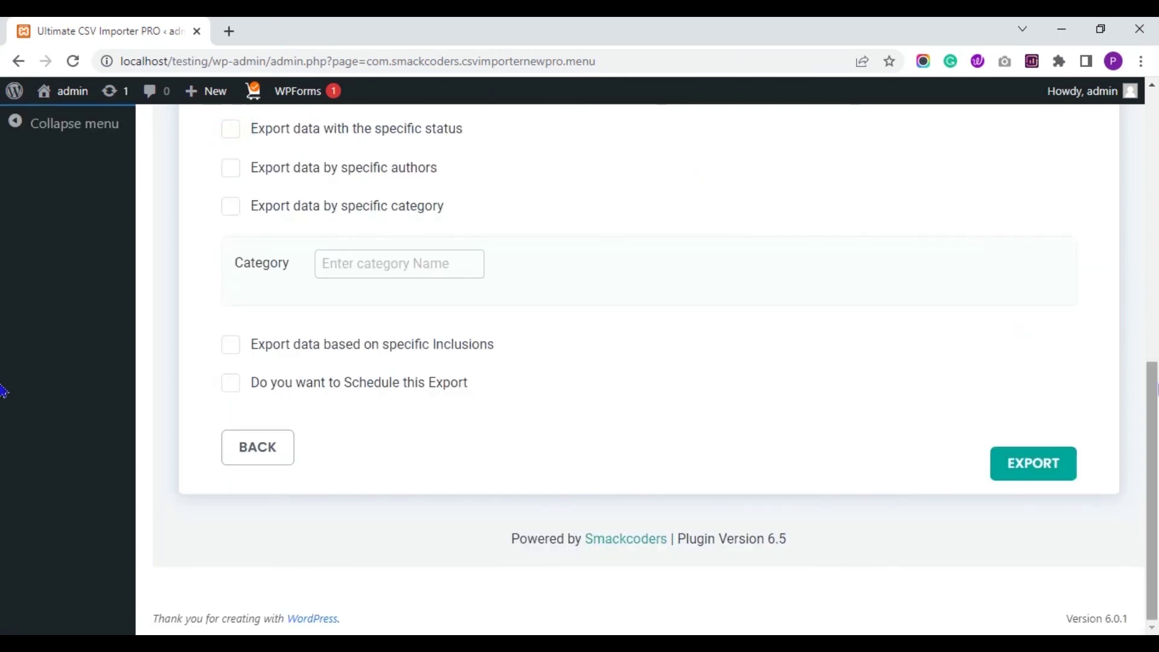
Run the users export with no advanced filters enabled and download the resulting CSV file.
click(1054, 462)
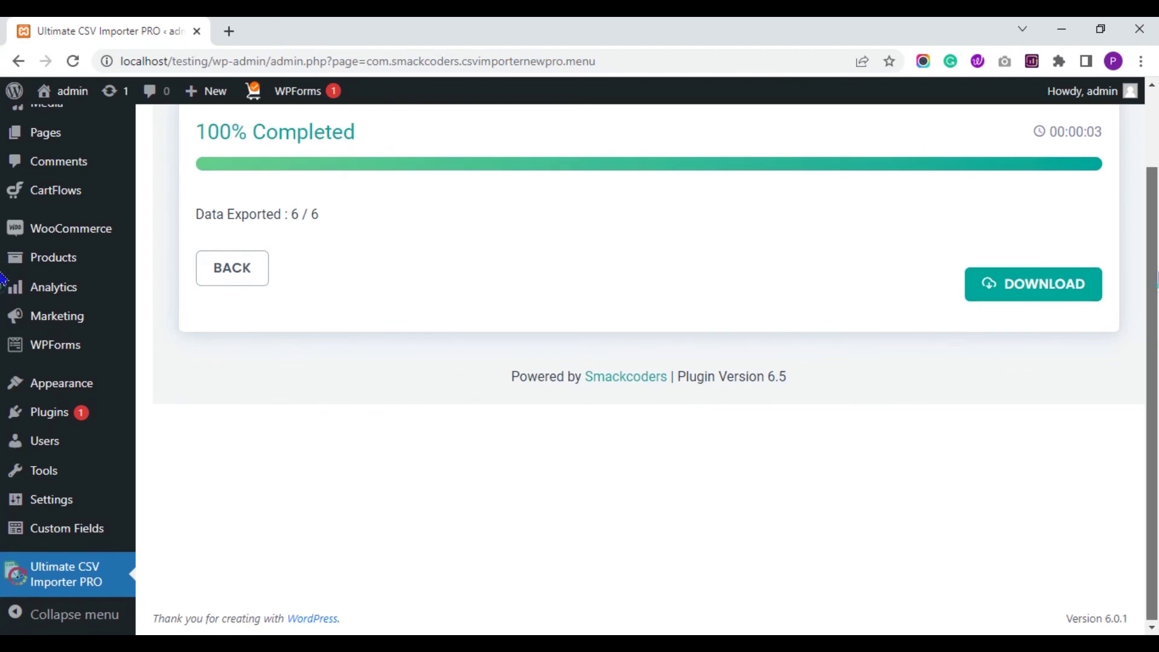
scroll(1109, 250, up, 2)
scroll(1153, 223, up, 1)
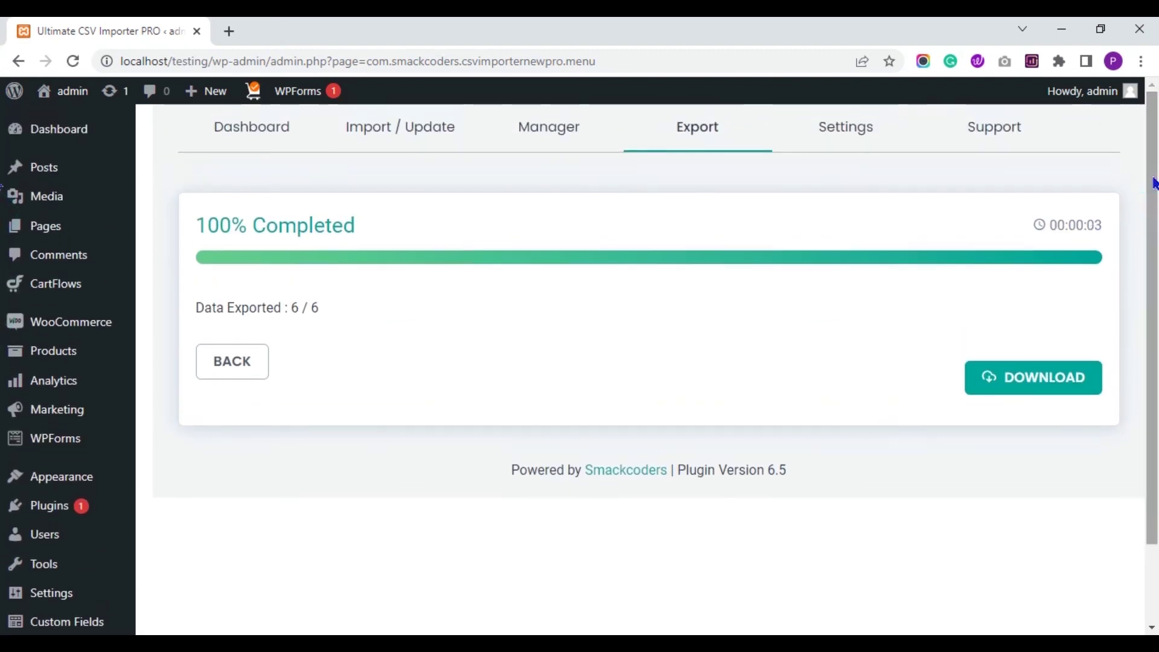
click(1062, 381)
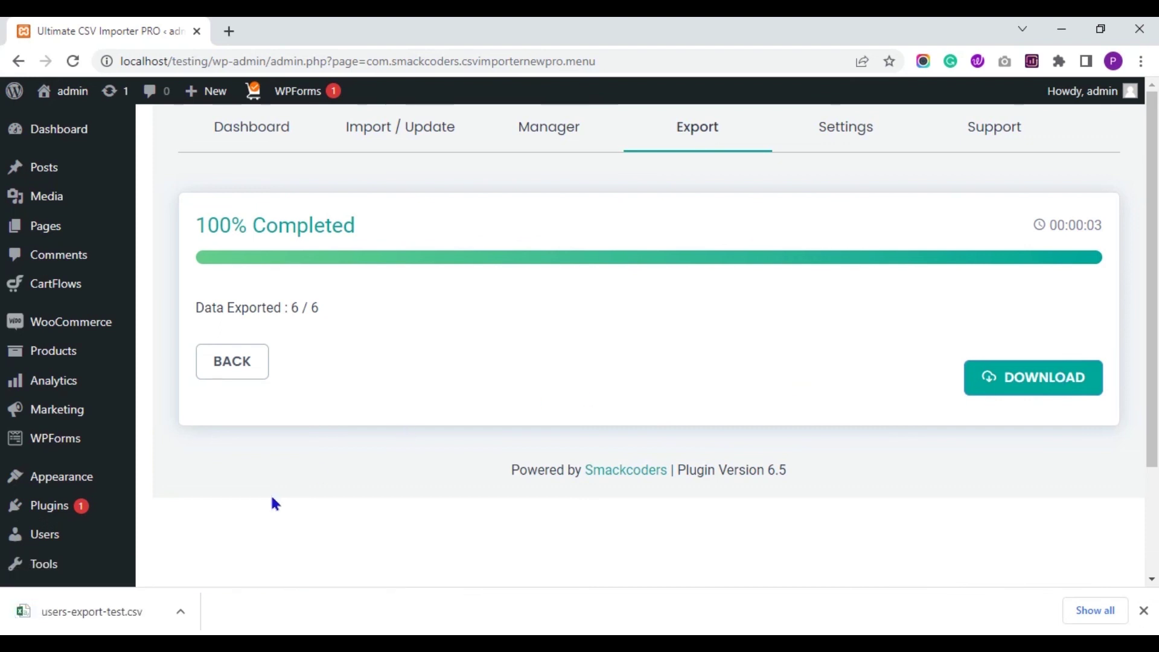
Open the downloaded users-export-test.csv in Excel and review its columns from the core user fields through the ACF fields.
click(96, 610)
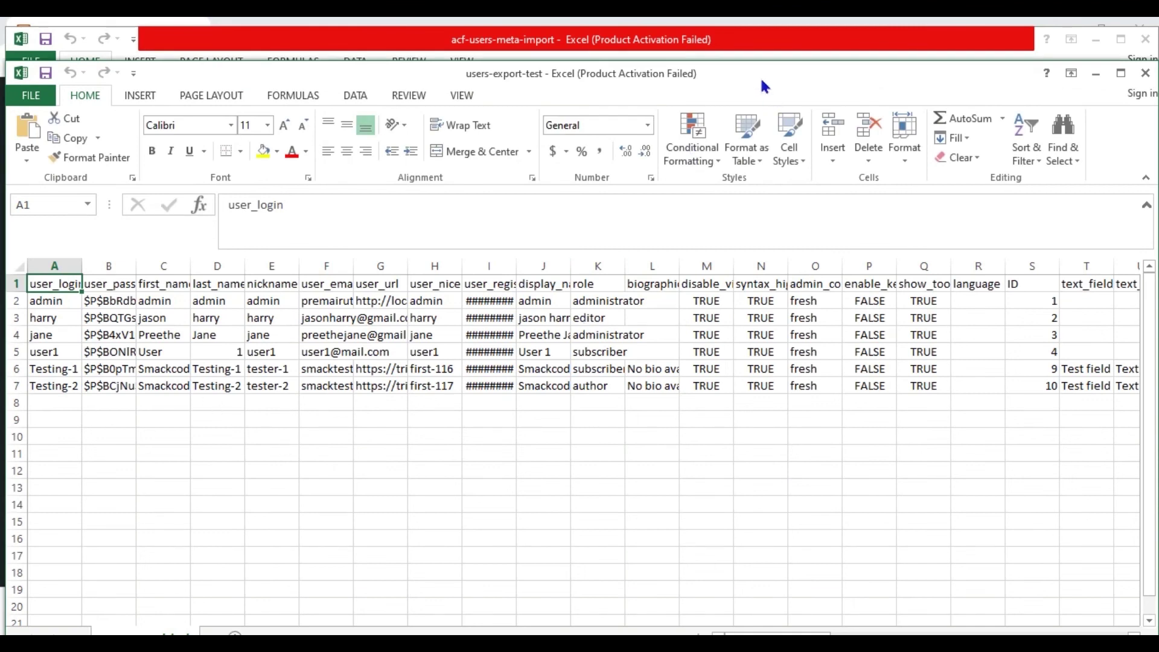
drag(762, 83, 759, 56)
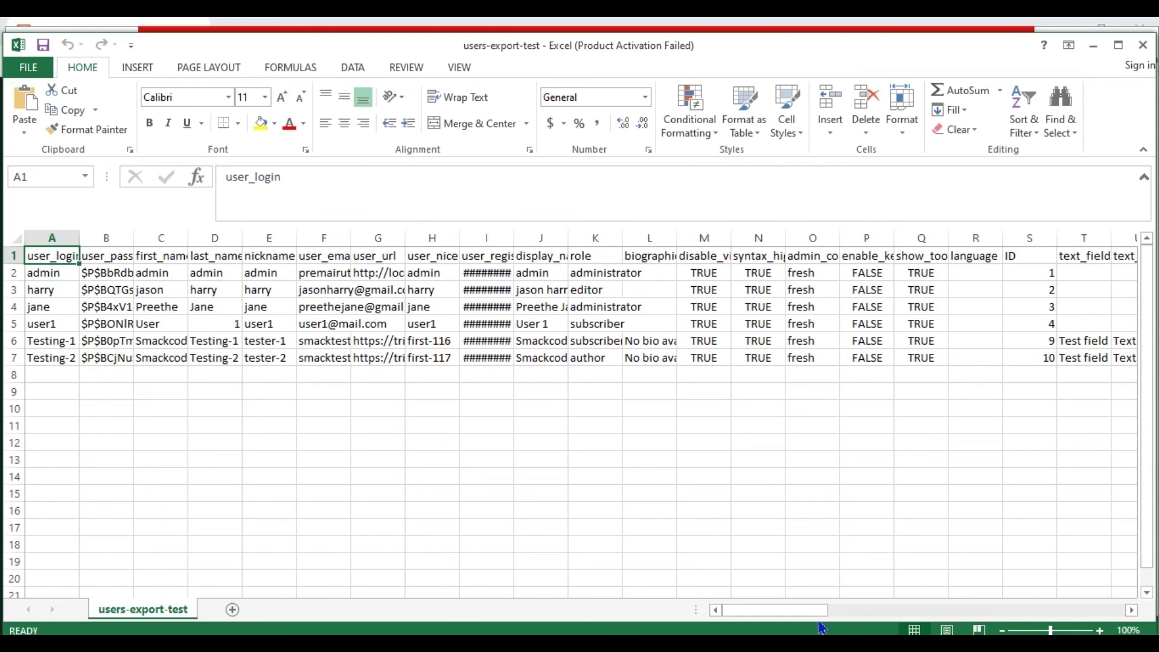
drag(810, 616, 872, 610)
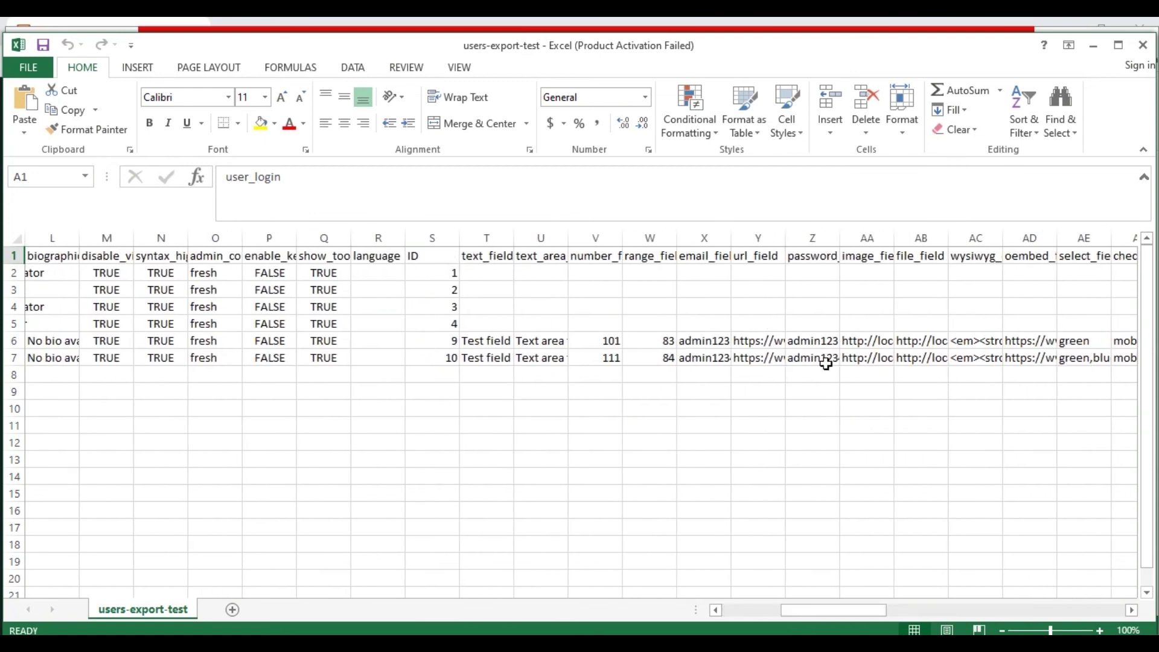
drag(854, 614, 887, 607)
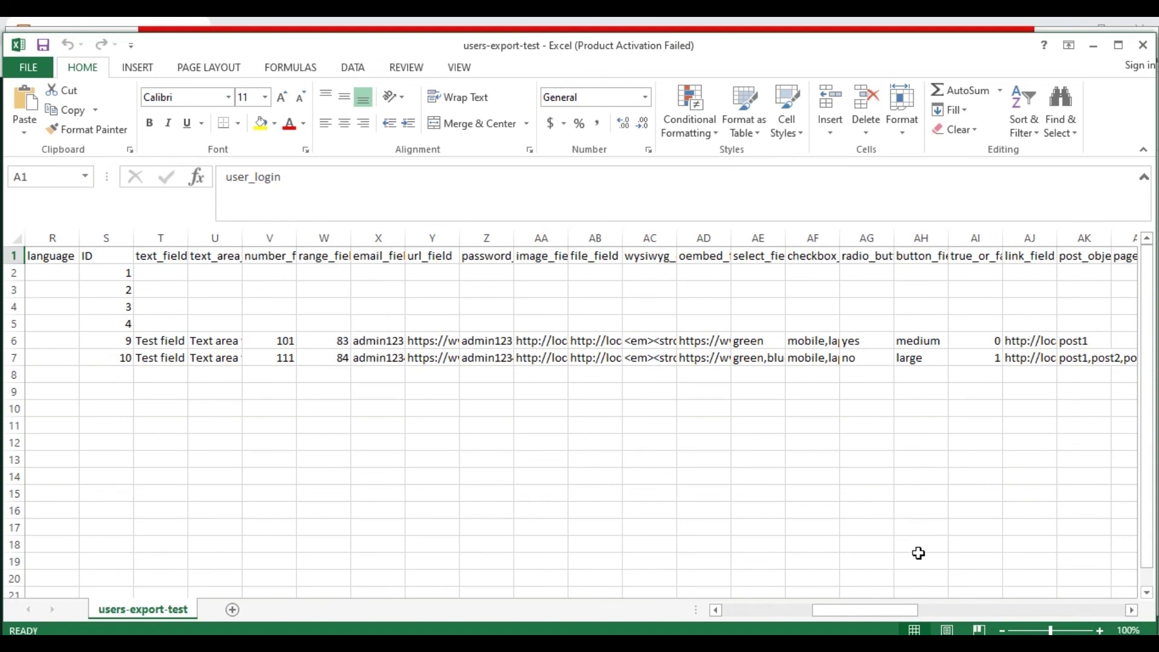
drag(900, 609, 1069, 619)
key(ctrl+Home)
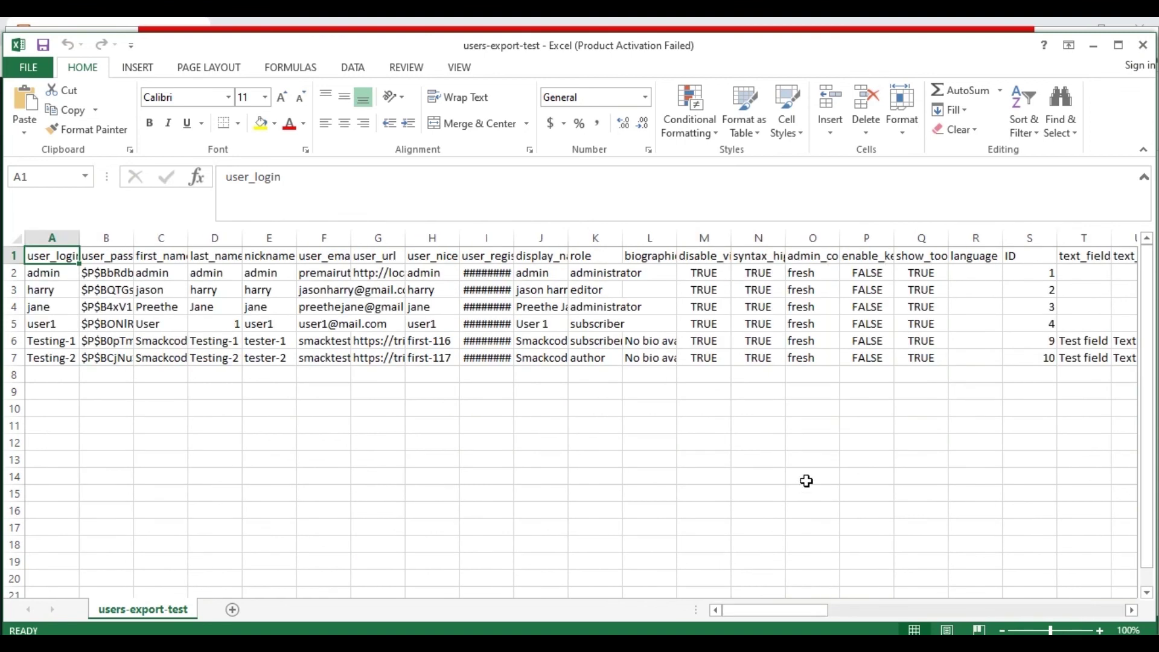